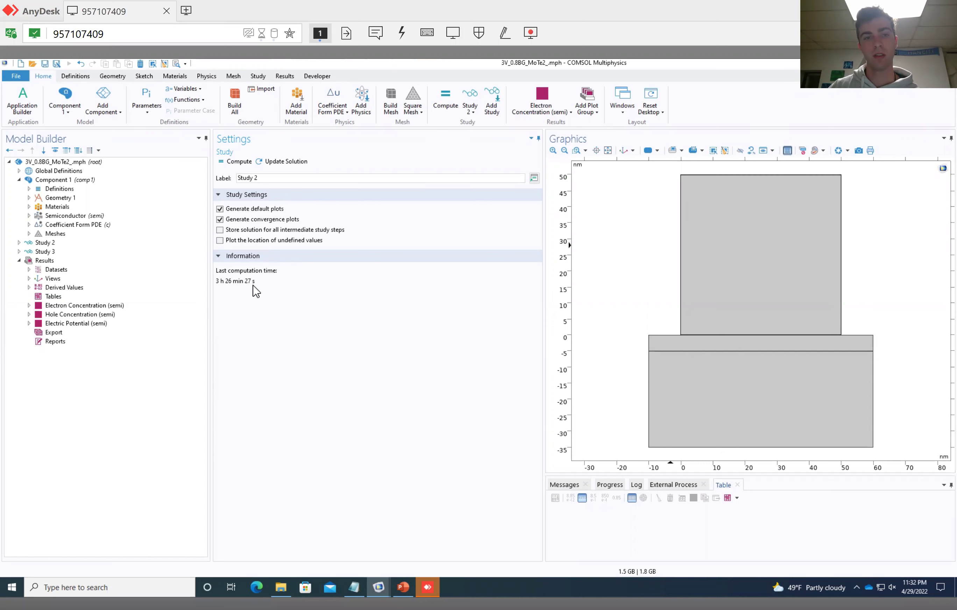
# Step: Open the Parameters 1 table under Global Definitions and check the expressions of ele and l
pyautogui.click(743, 303)
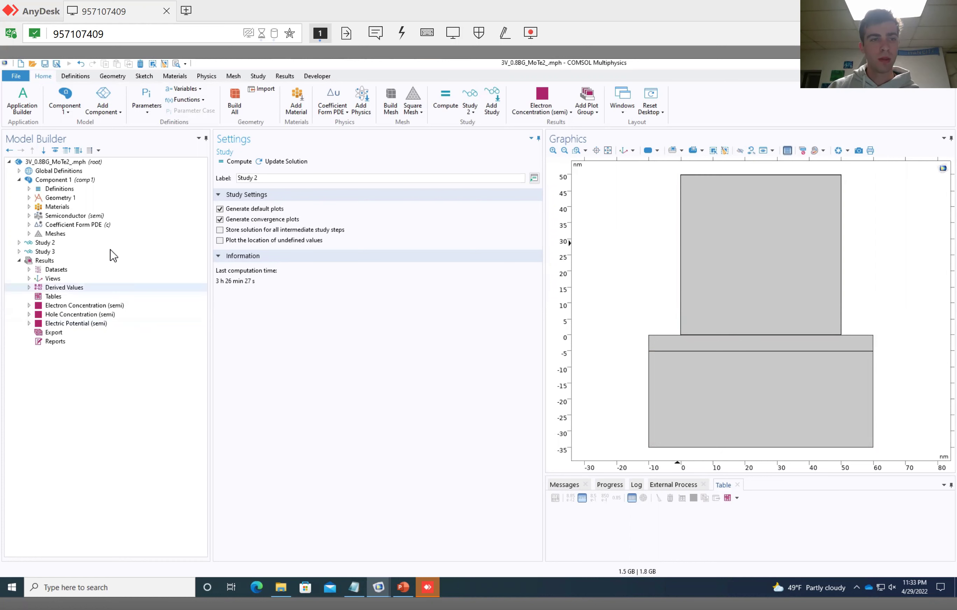
pyautogui.click(19, 171)
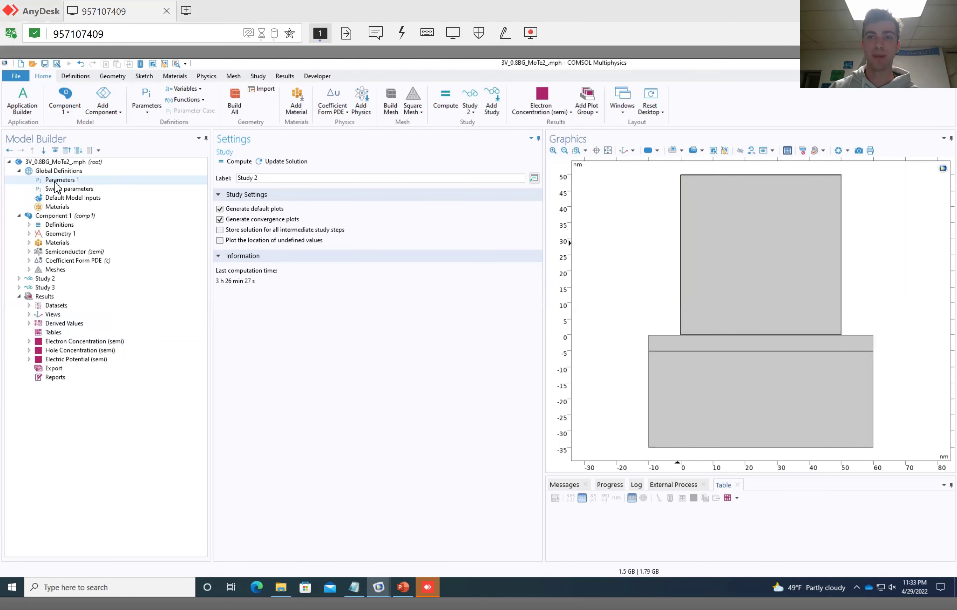
pyautogui.click(55, 181)
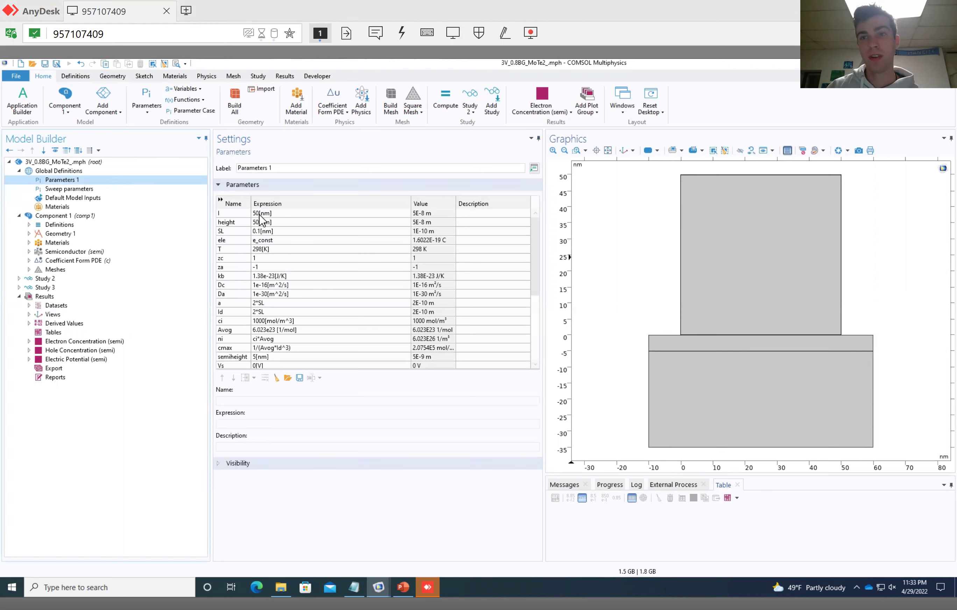
pyautogui.click(277, 240)
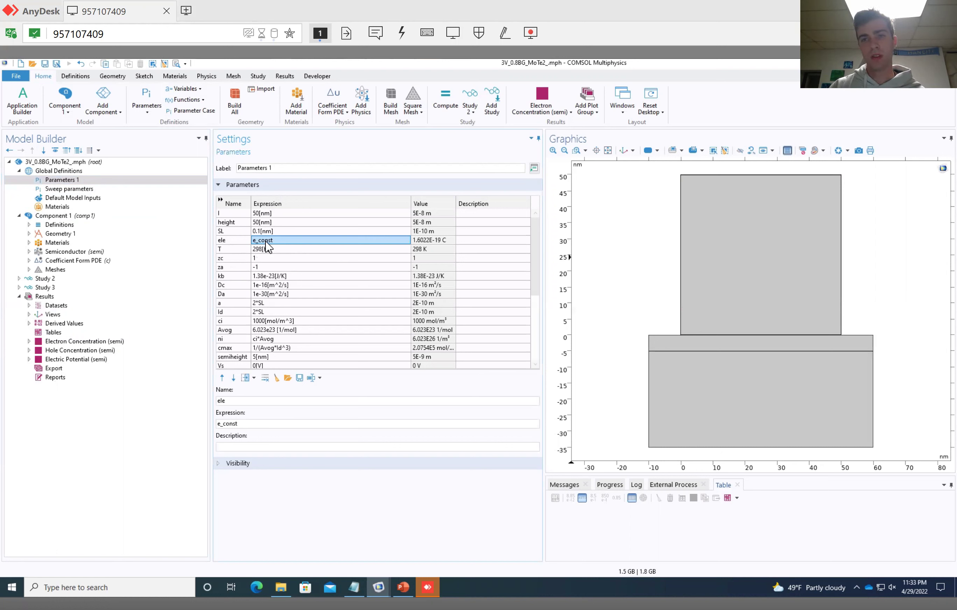
pyautogui.click(260, 213)
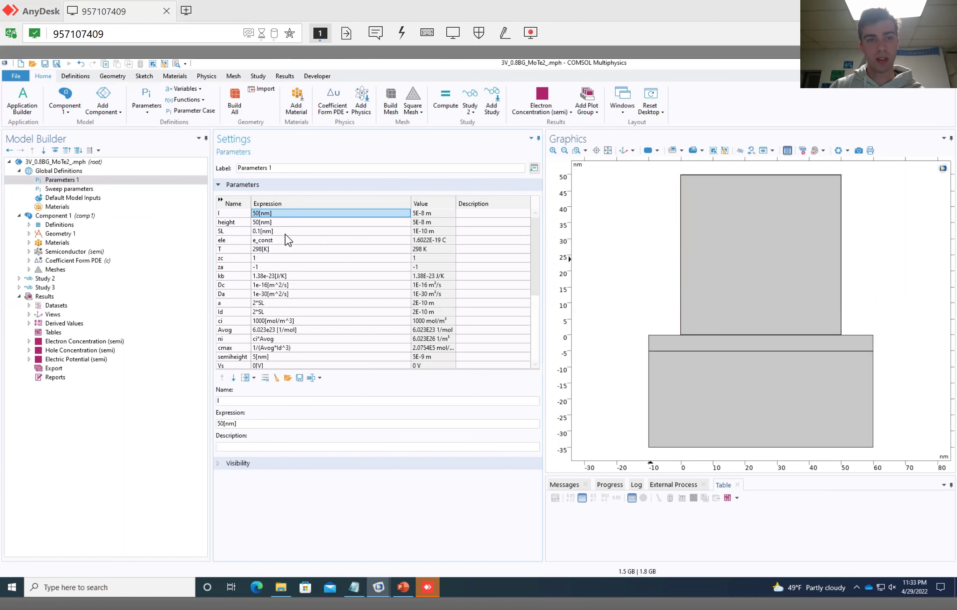
# Step: Set the description of the SL parameter to "Stern Layer - ionic radius"
pyautogui.click(262, 233)
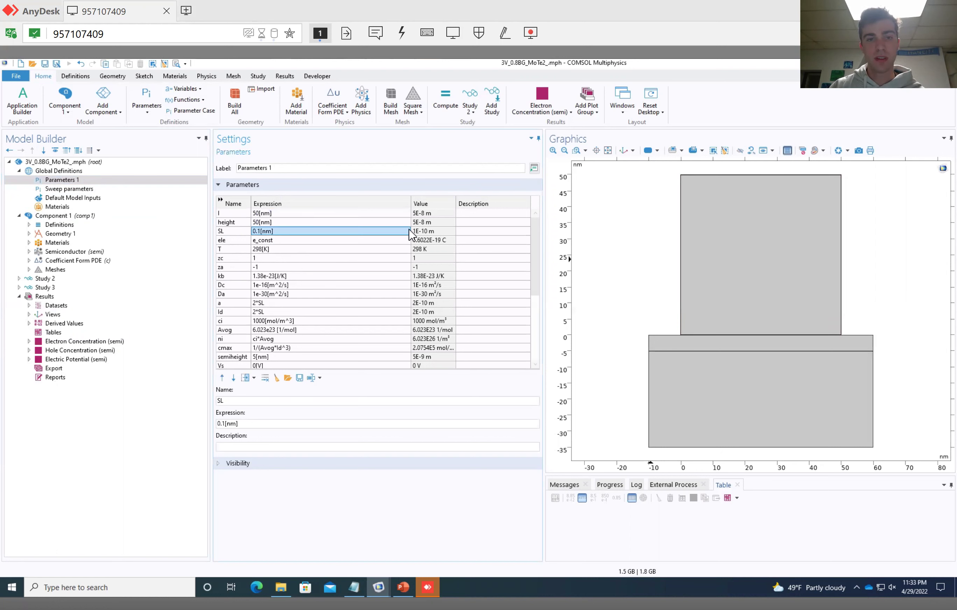
pyautogui.click(476, 232)
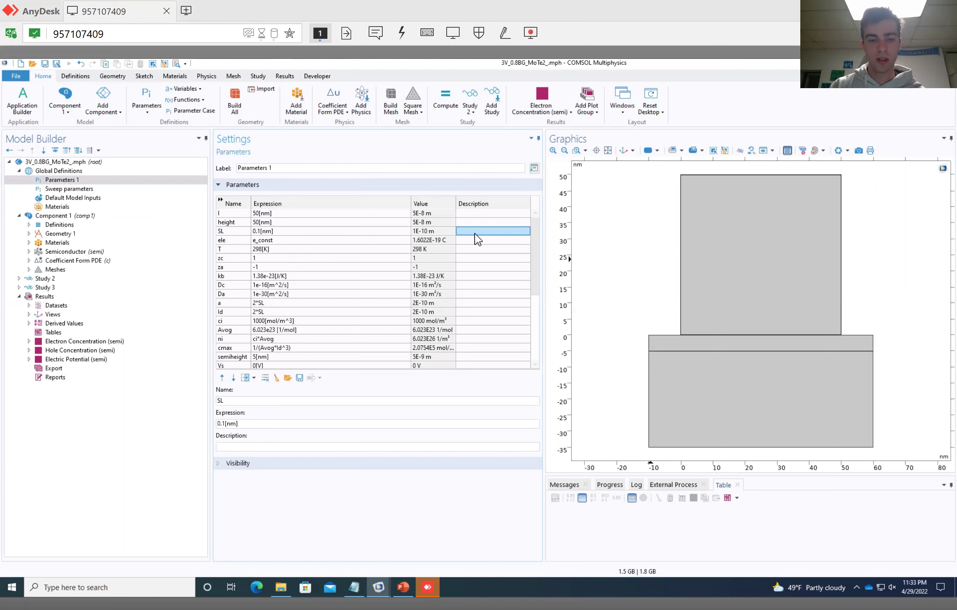
pyautogui.write('Stern Layer - ionic radius')
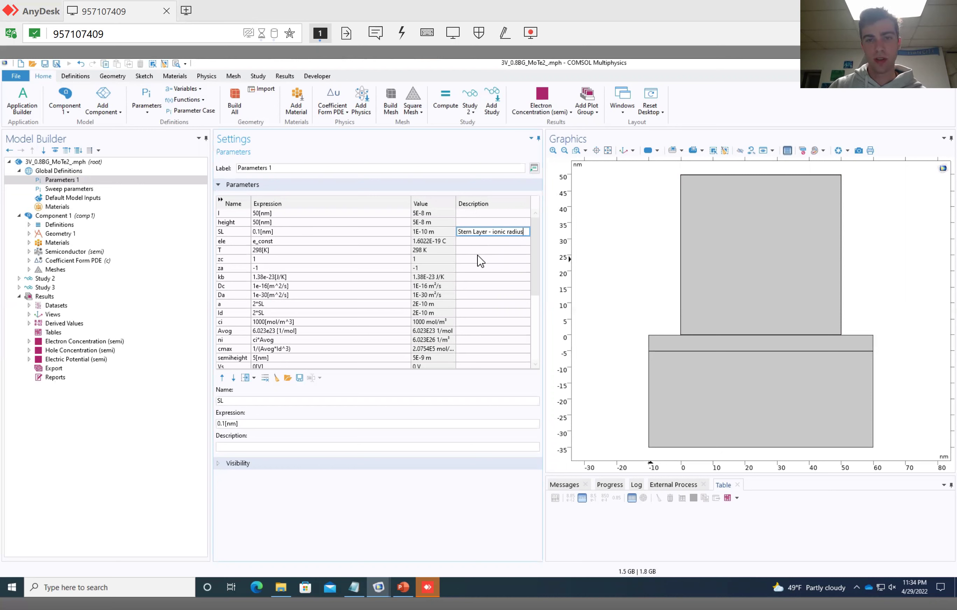
pyautogui.click(489, 267)
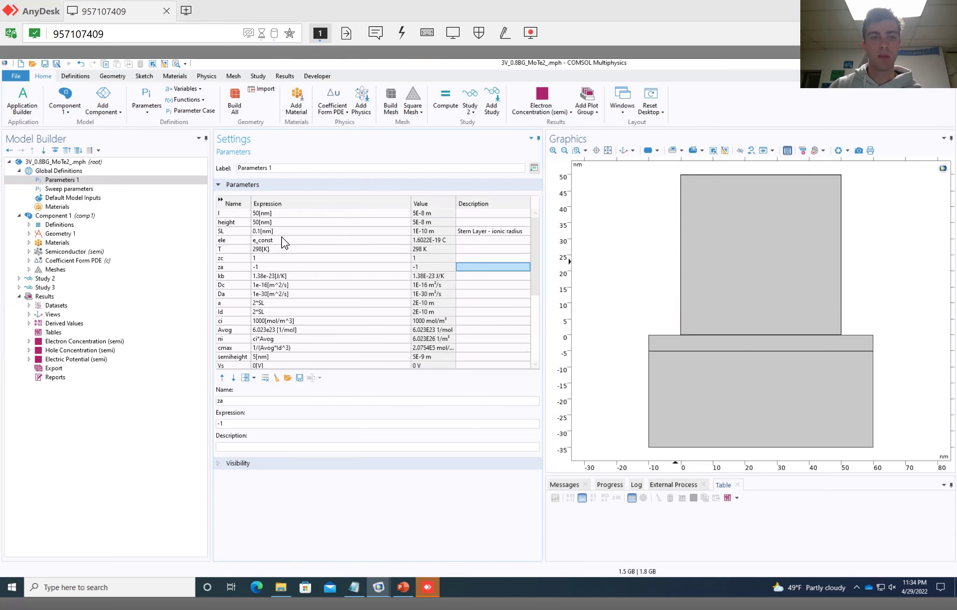
# Step: Go through the SL, T, zc, za and kb parameters and review their expressions
pyautogui.click(315, 231)
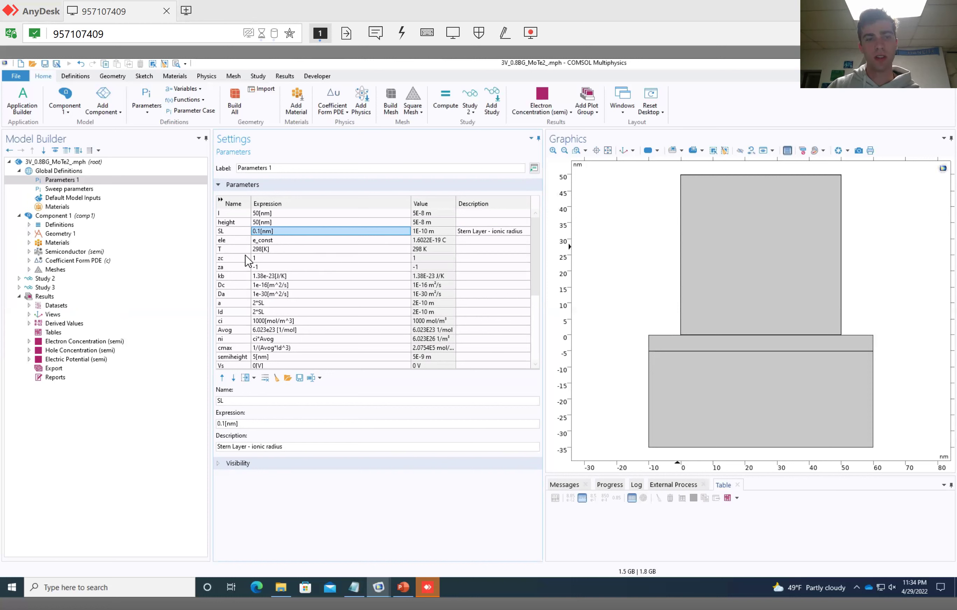
pyautogui.click(229, 249)
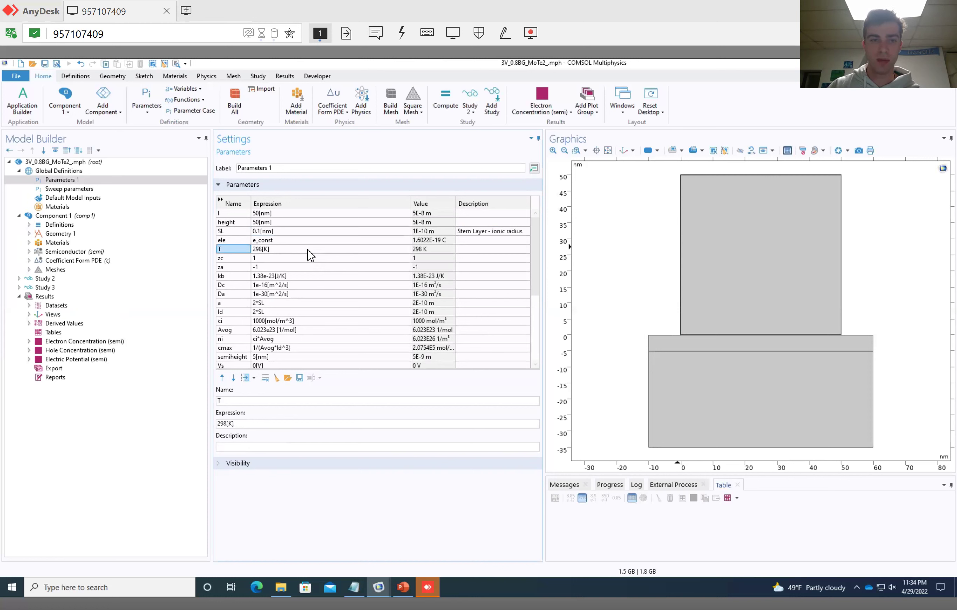
pyautogui.click(256, 259)
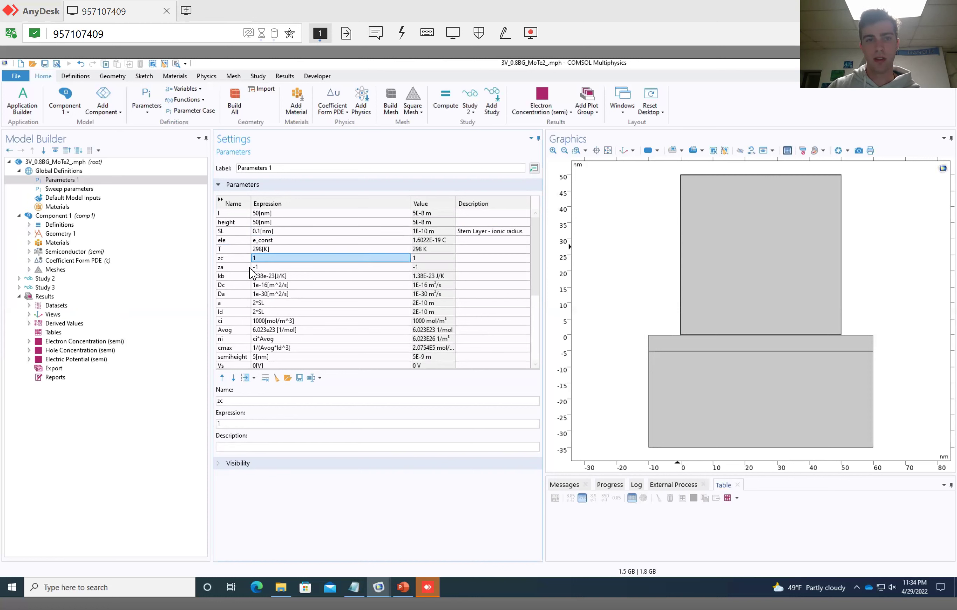
pyautogui.click(280, 268)
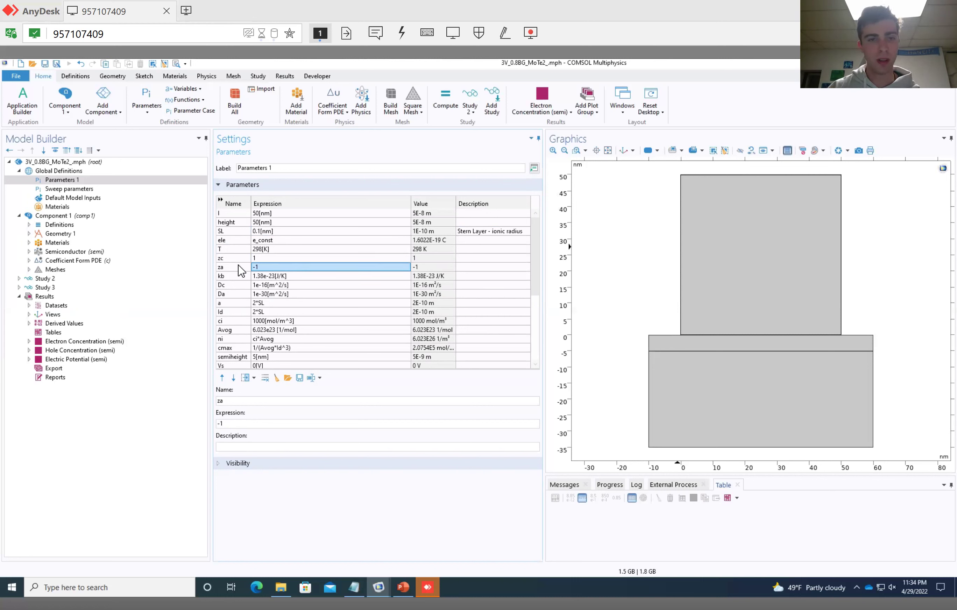
pyautogui.click(266, 276)
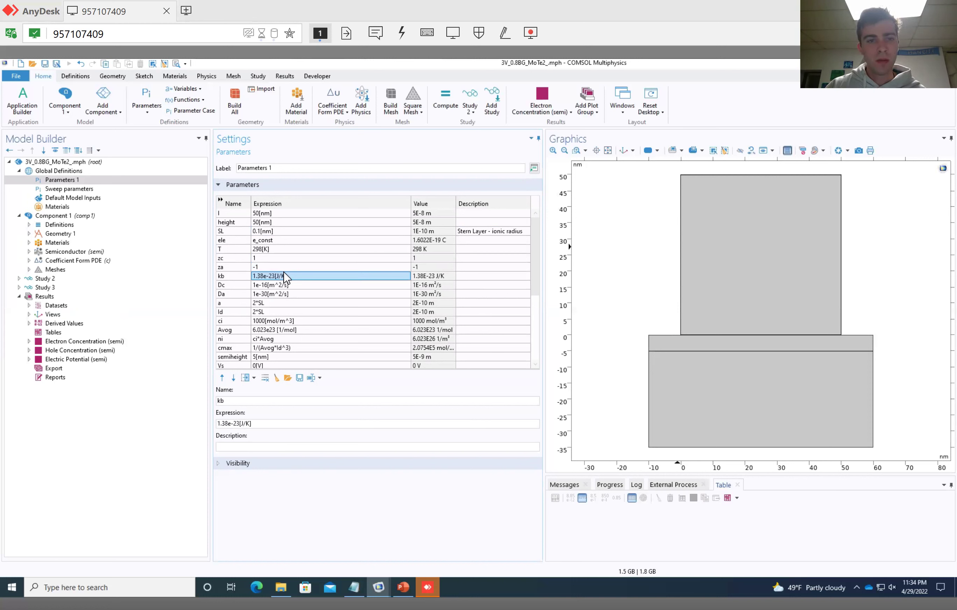
# Step: Set the description of the Dc parameter to "Diffusion coefficiant - cations"
pyautogui.click(238, 286)
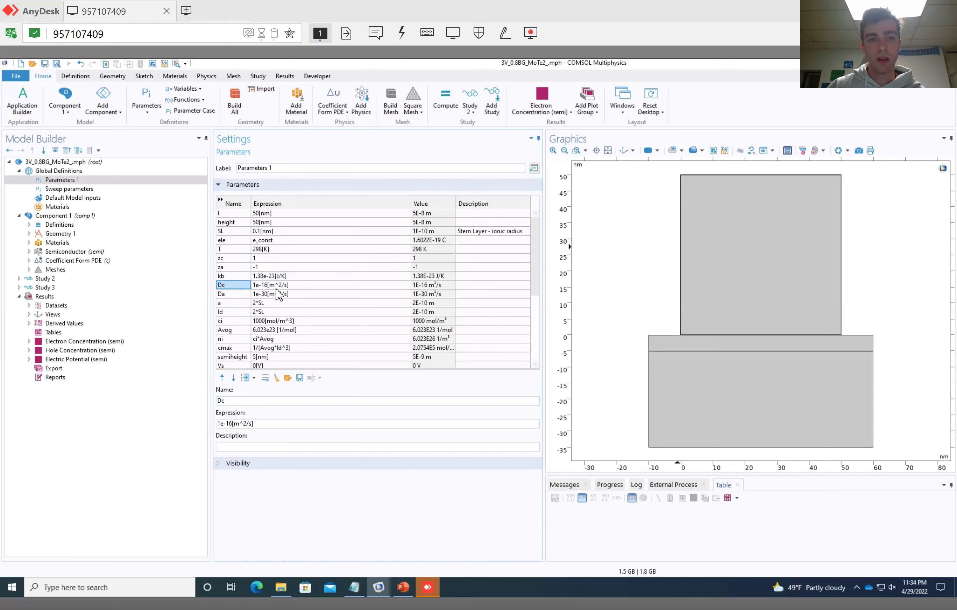
pyautogui.click(465, 287)
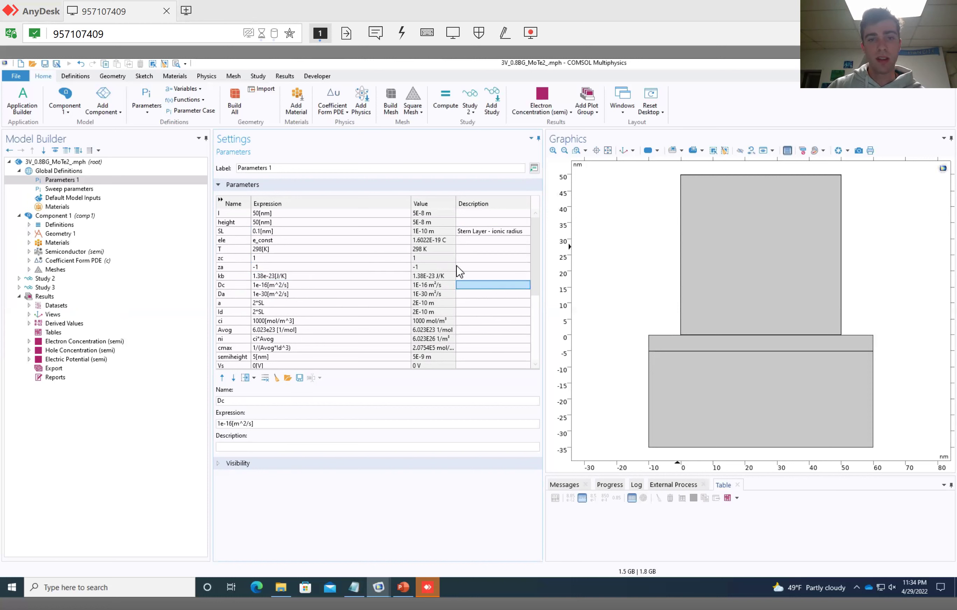
pyautogui.write('Dif')
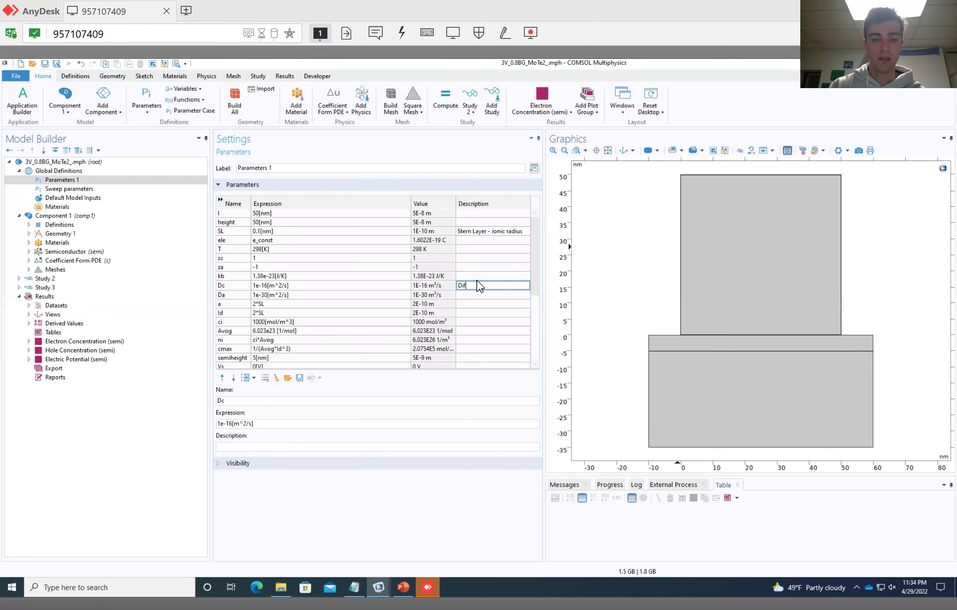
pyautogui.write('fusion coefficiant - cations')
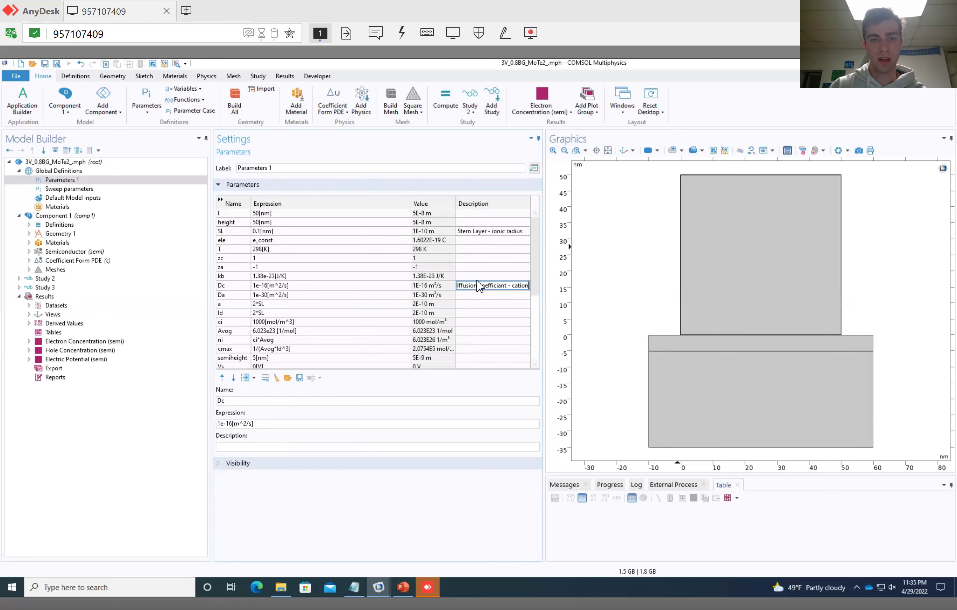
pyautogui.click(489, 308)
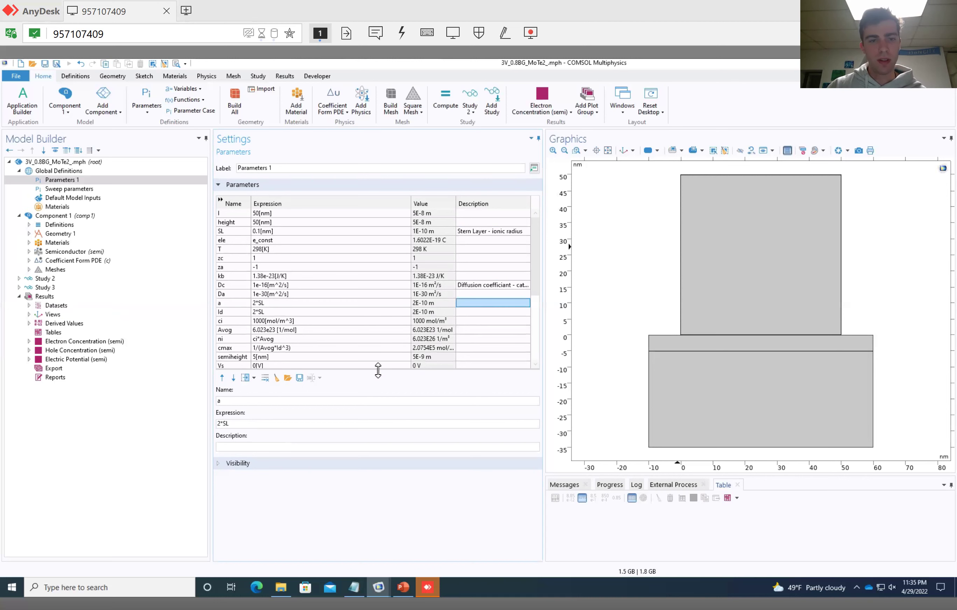
# Step: Reuse the Dc description for the Da parameter, changing it to "Diffusion coefficiant - anions"
pyautogui.click(468, 284)
pyautogui.click(474, 293)
pyautogui.write('Diffusion coefficiant - cations')
pyautogui.click(315, 447)
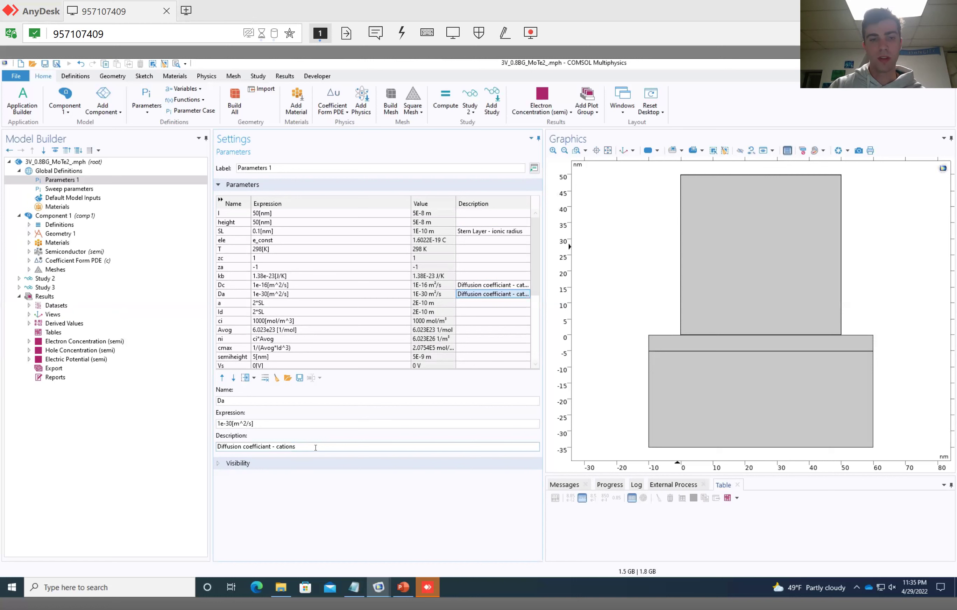
pyautogui.write('anions')
pyautogui.click(274, 404)
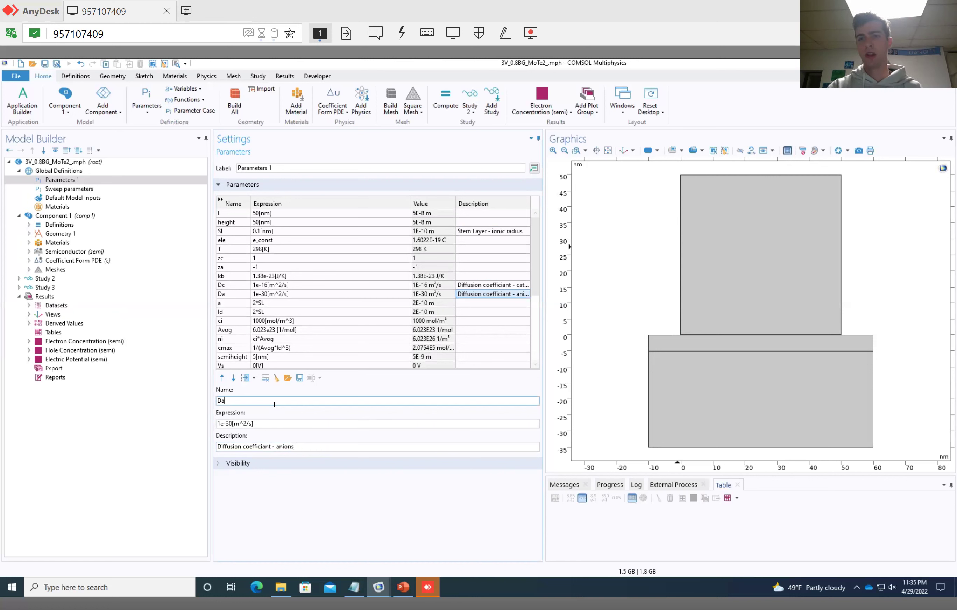
# Step: Review the Dc, Da, a and Id parameters and look through the rest of the parameter list
pyautogui.click(329, 312)
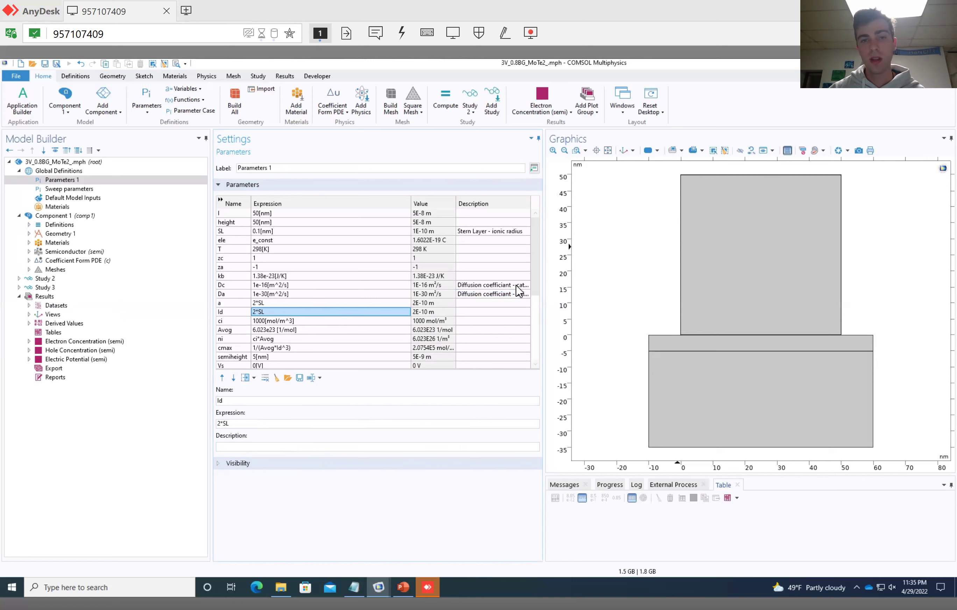
pyautogui.click(503, 284)
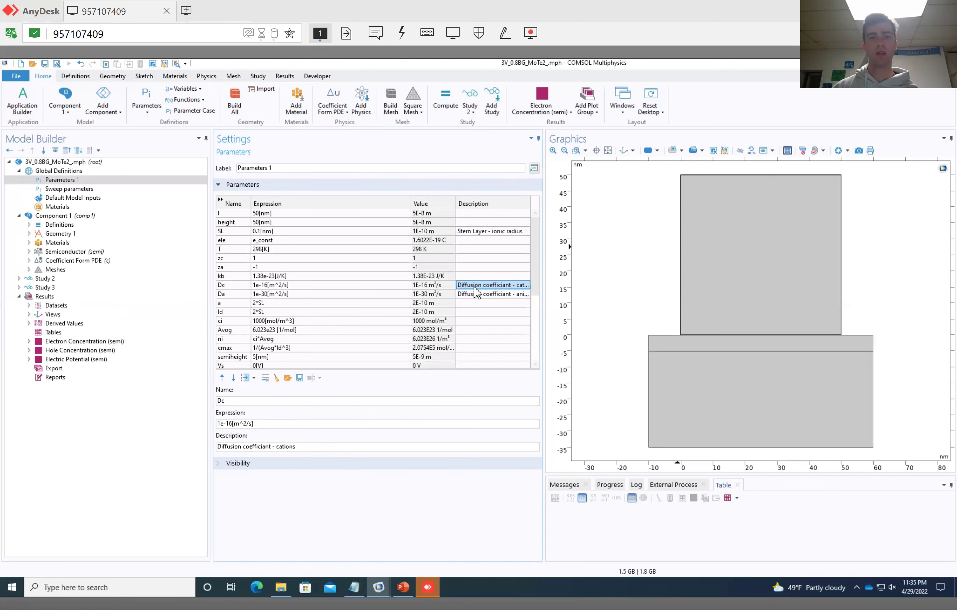
pyautogui.click(313, 286)
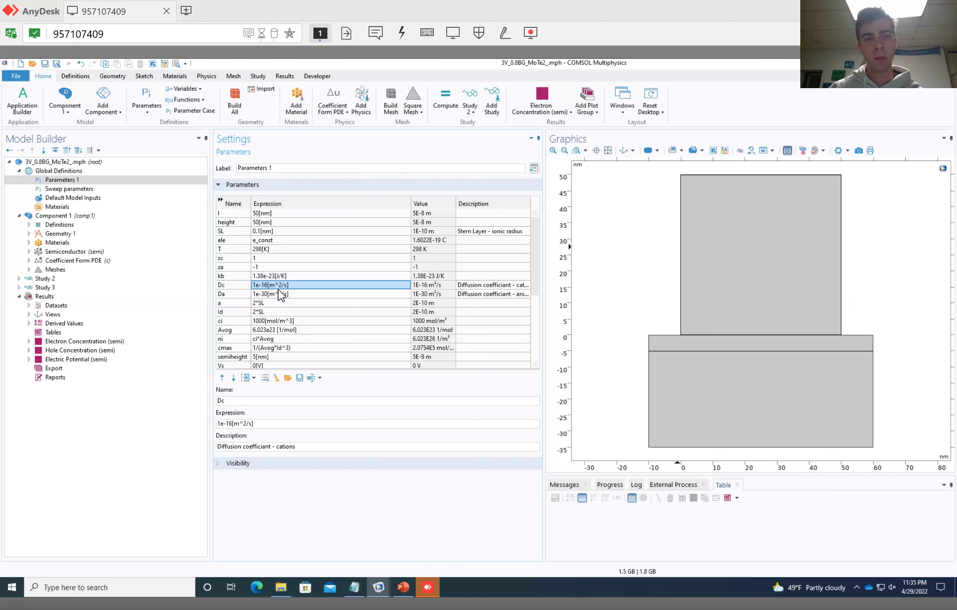
pyautogui.click(265, 294)
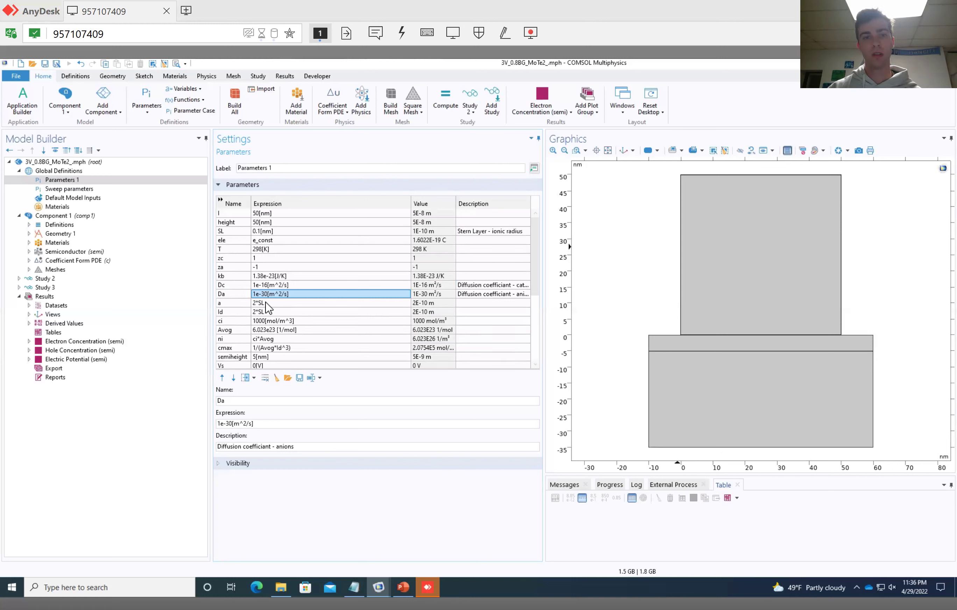
pyautogui.click(284, 304)
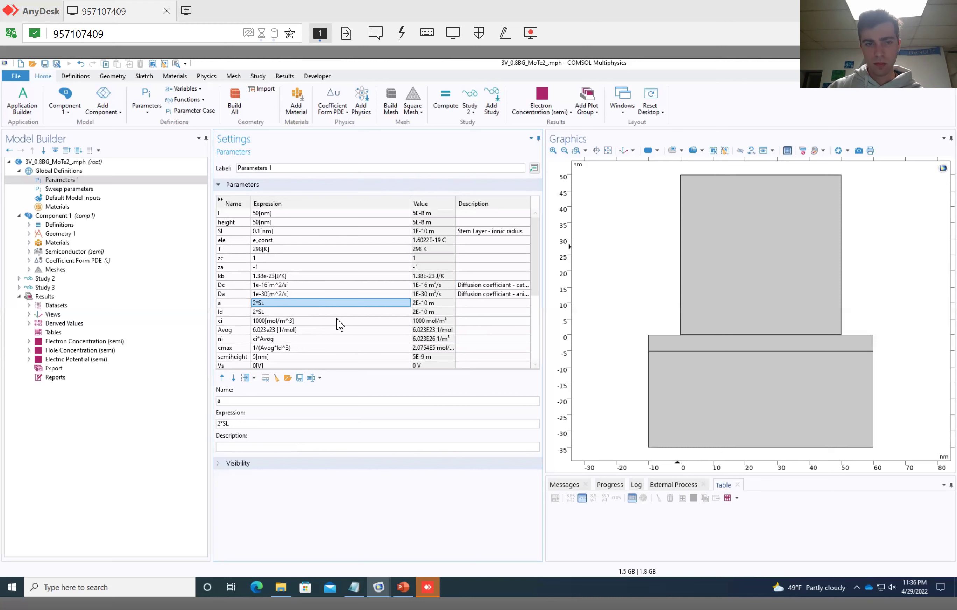
pyautogui.scroll(-2, 335, 322)
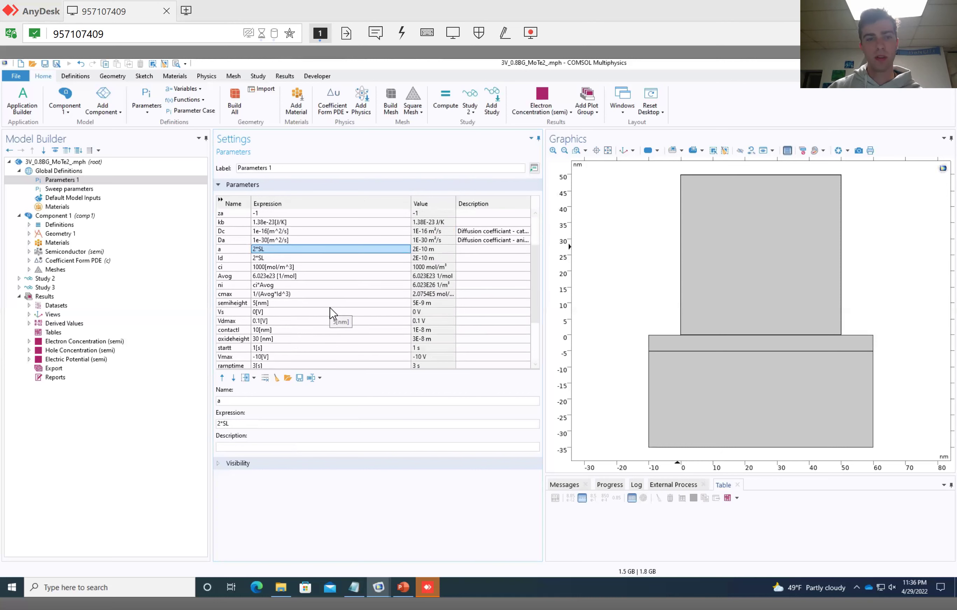
pyautogui.scroll(-2, 325, 315)
pyautogui.scroll(-1, 325, 314)
pyautogui.scroll(1, 325, 315)
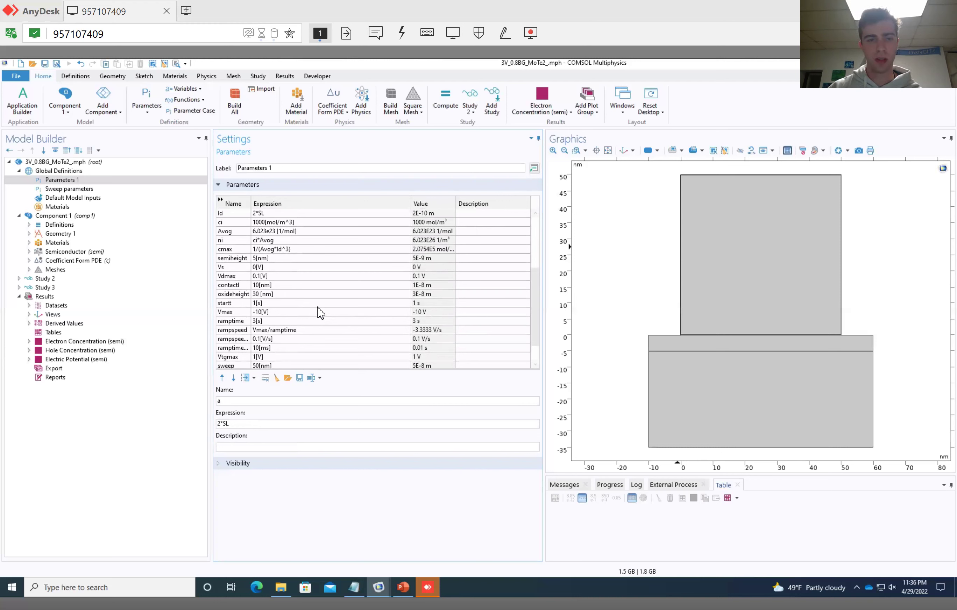
# Step: Add a parameter named test with the expression 64 [nm] at the end of the parameter list
pyautogui.scroll(-1, 320, 313)
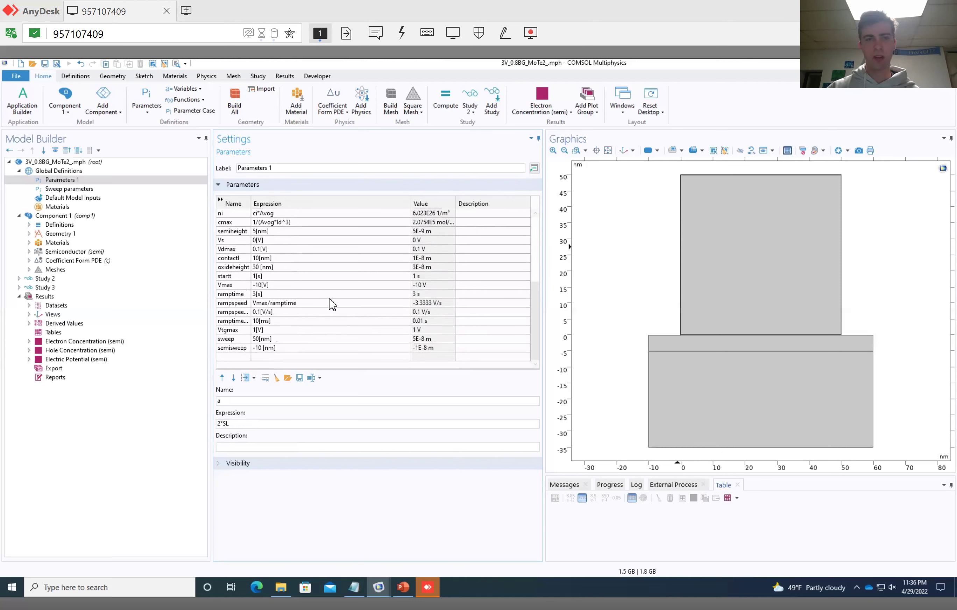
pyautogui.click(246, 356)
pyautogui.write('test')
pyautogui.click(263, 358)
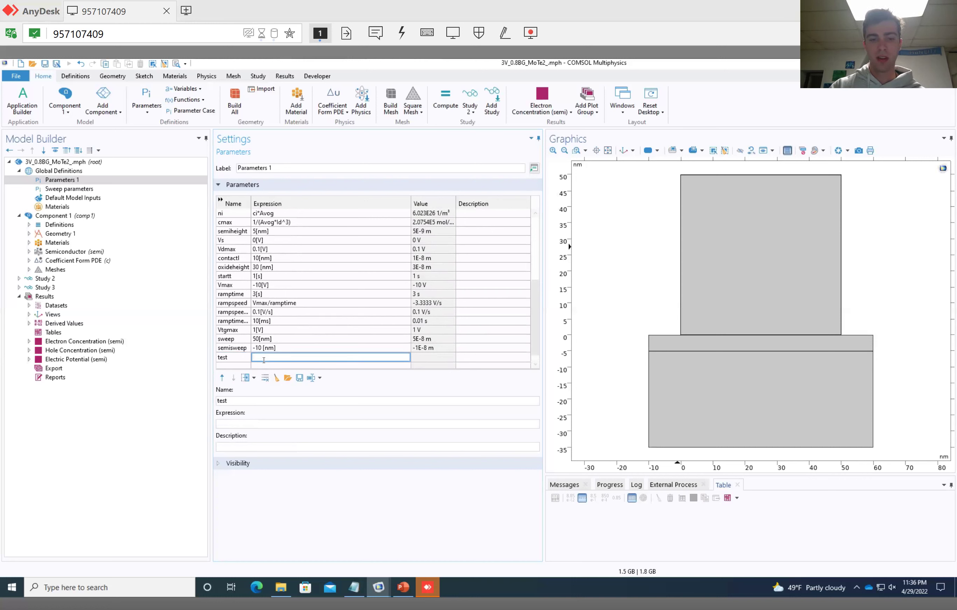
pyautogui.write('64')
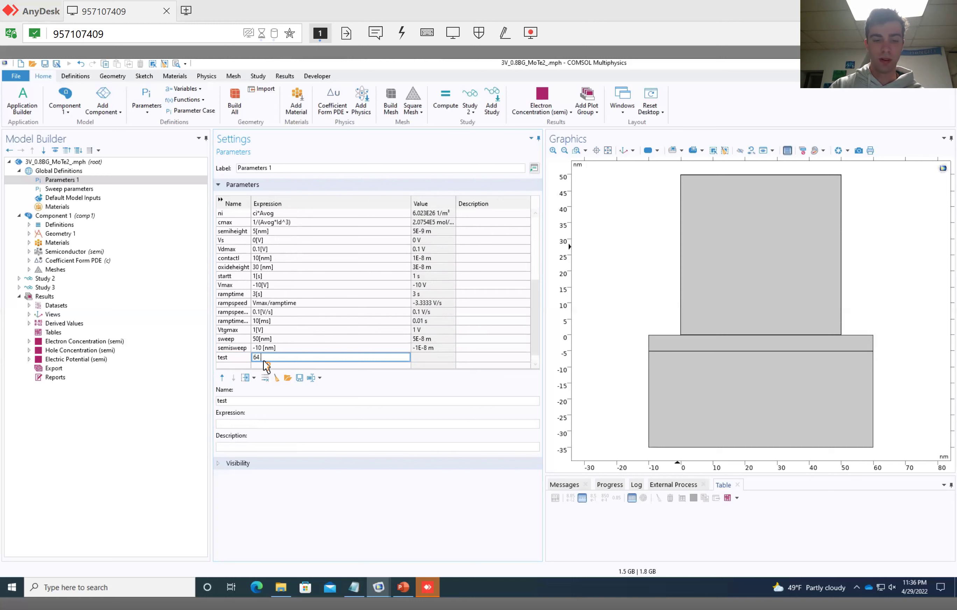
pyautogui.write(' [nm]')
pyautogui.press('Return')
pyautogui.click(384, 350)
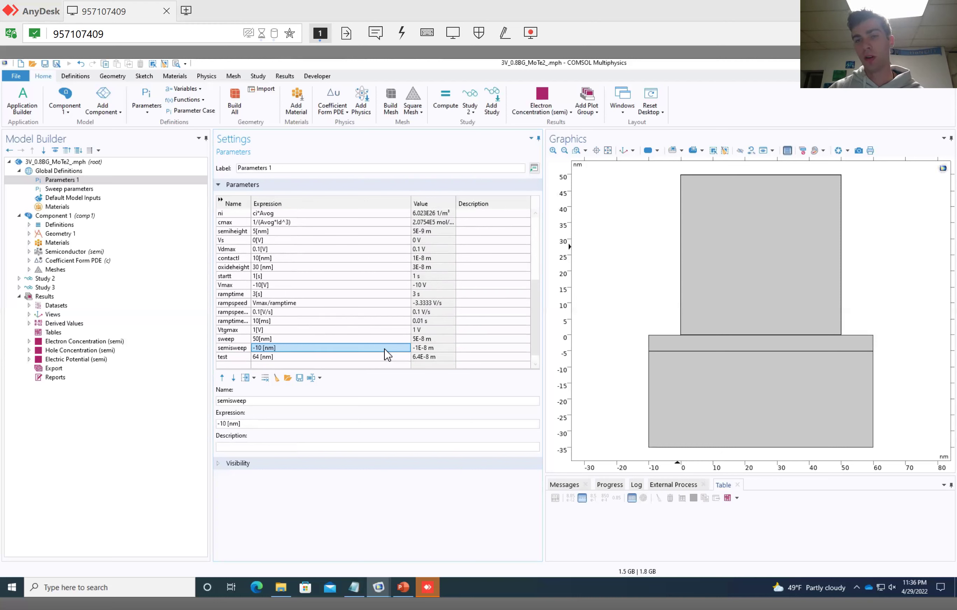
# Step: Delete the test parameter from the parameter list
pyautogui.scroll(-1, 335, 358)
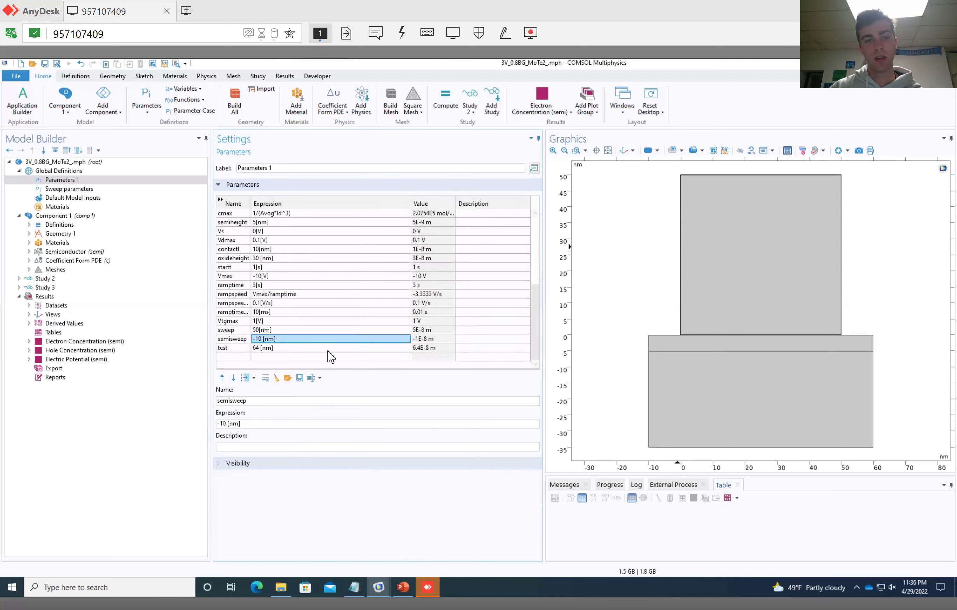
pyautogui.click(240, 348)
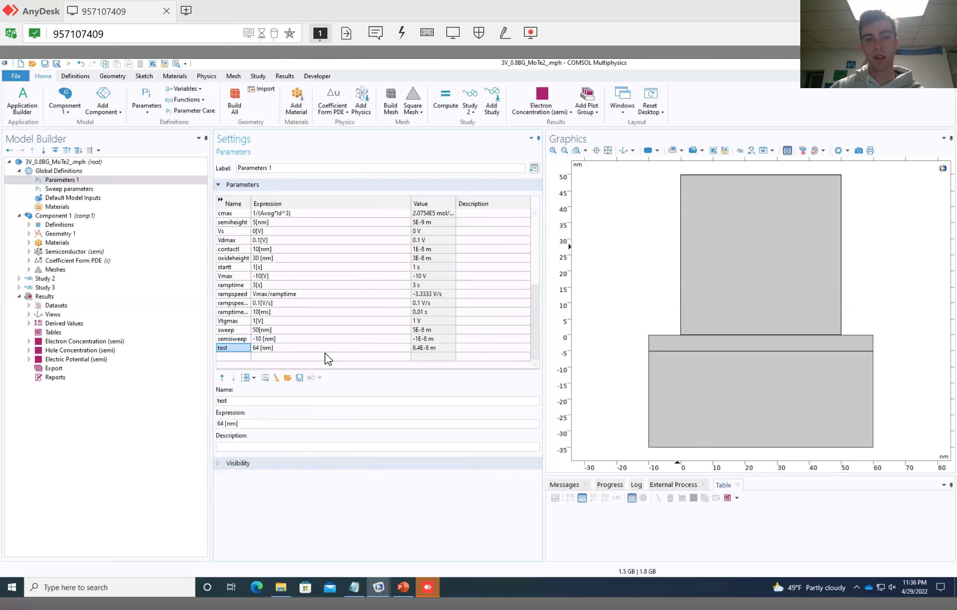
pyautogui.click(266, 378)
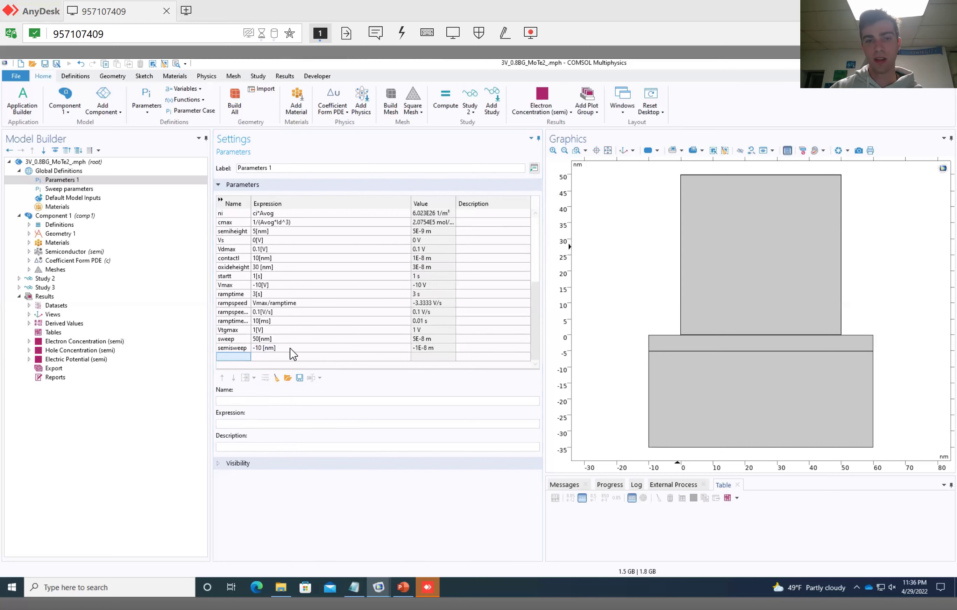
# Step: Delete the piecewise functions single sweep (pw1), double sweep backgate (pw2), double sweep topgate (pw3) and single sweep with hold (pw5) from the component definitions
pyautogui.click(405, 338)
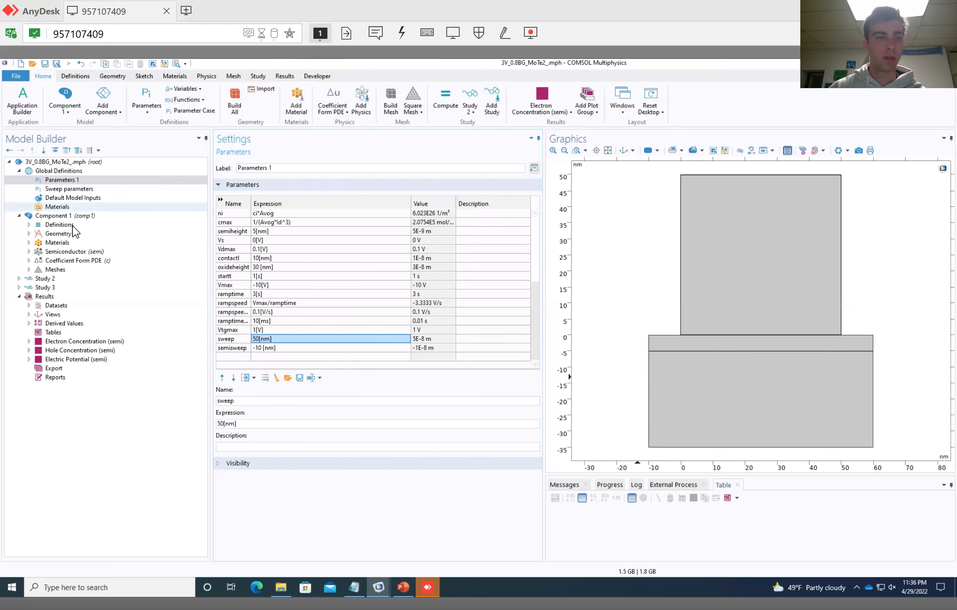
pyautogui.click(29, 224)
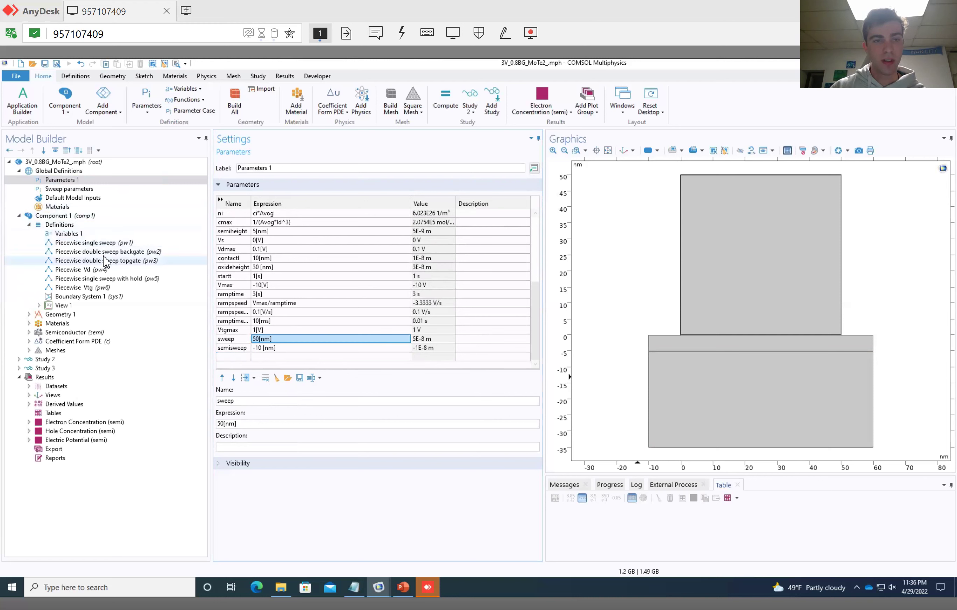
pyautogui.click(107, 265)
pyautogui.keyDown('shift'); pyautogui.click(90, 244); pyautogui.keyUp('shift')
pyautogui.press('Delete')
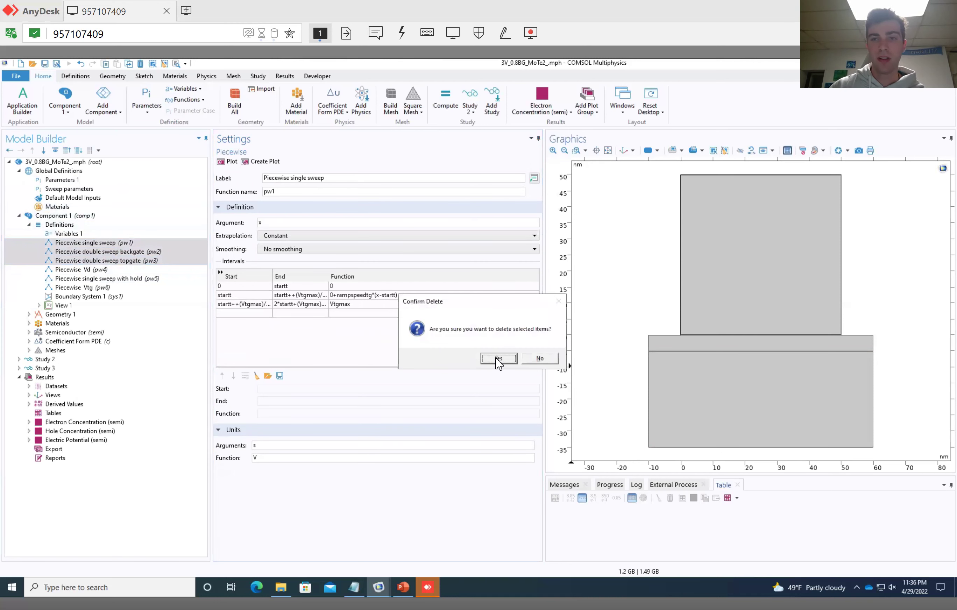
pyautogui.click(498, 358)
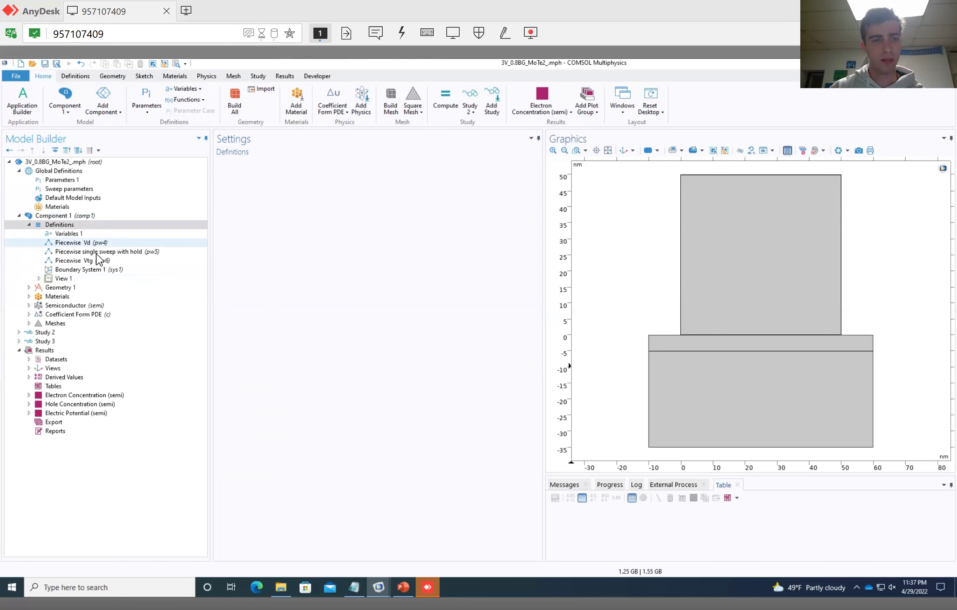
pyautogui.click(109, 253)
pyautogui.press('Delete')
# Step: Delete the Vbg variable from Variables 1
pyautogui.click(69, 234)
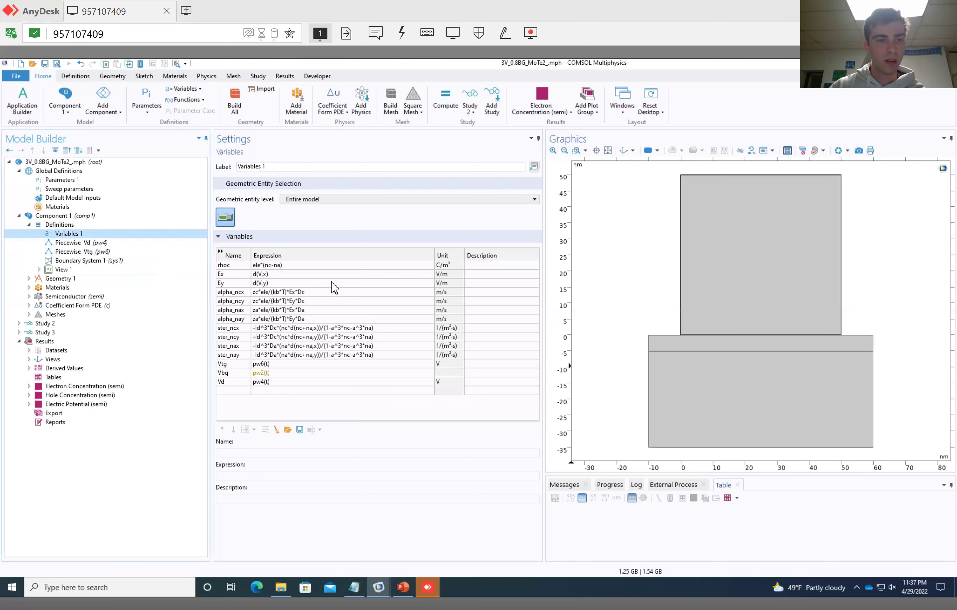
pyautogui.click(266, 372)
pyautogui.press('Delete')
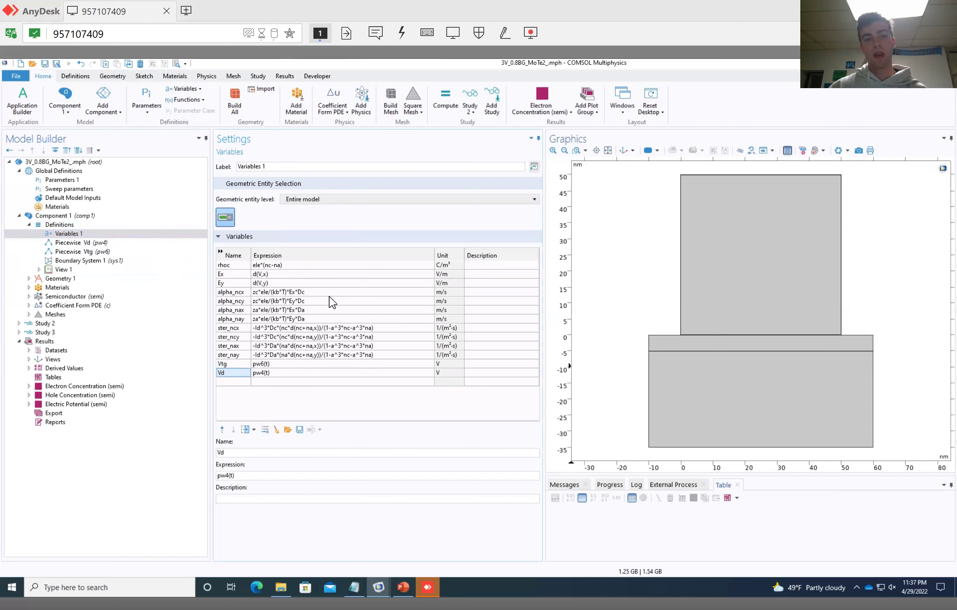
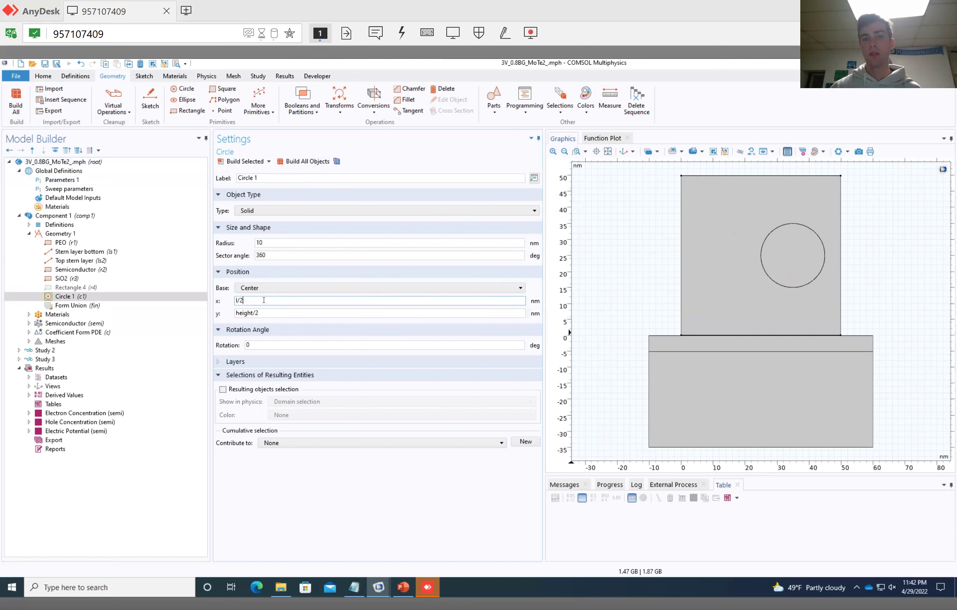
# Step: Rebuild all geometry objects with Circle 1 centred at x l/2 and y height/2
pyautogui.click(241, 145)
pyautogui.click(302, 162)
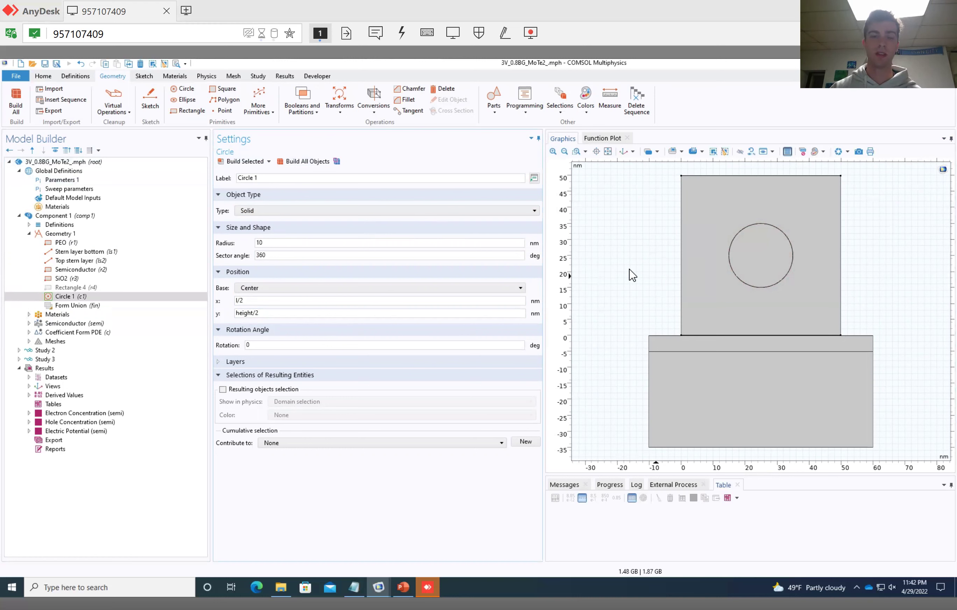
# Step: Subtract Circle 1 from the PEO rectangle (r1) with a Difference operation and build the geometry
pyautogui.click(315, 112)
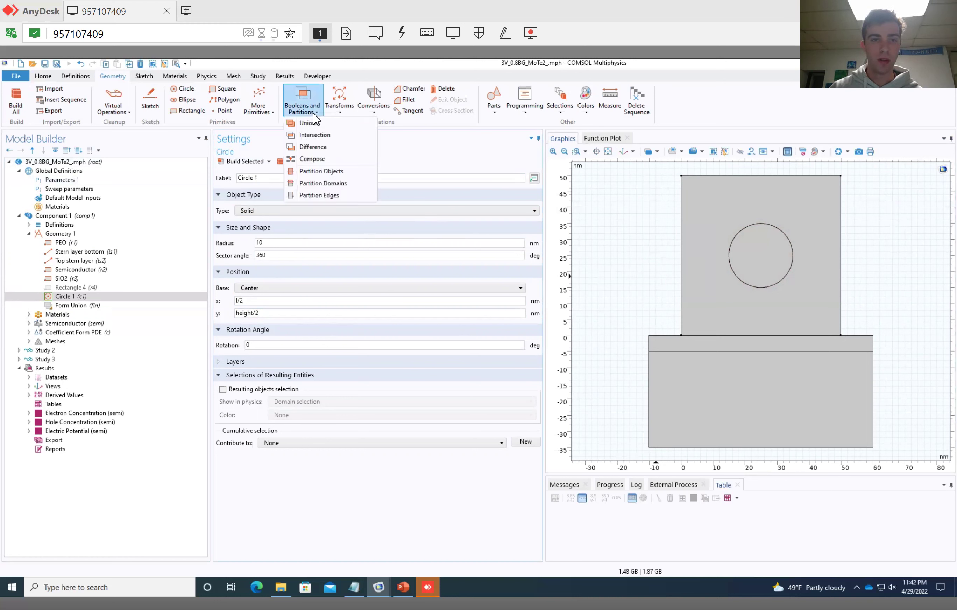
pyautogui.click(313, 147)
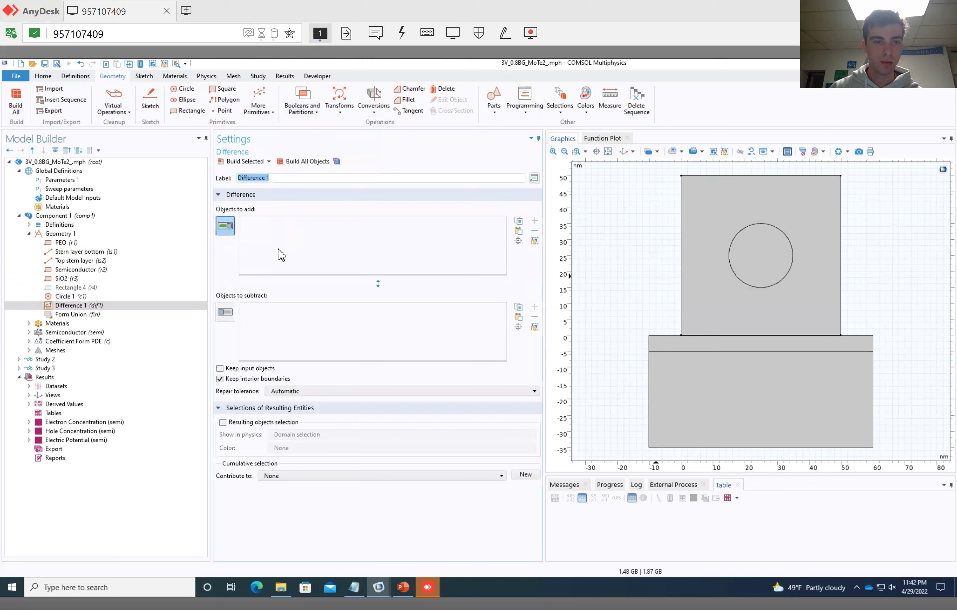
pyautogui.click(694, 309)
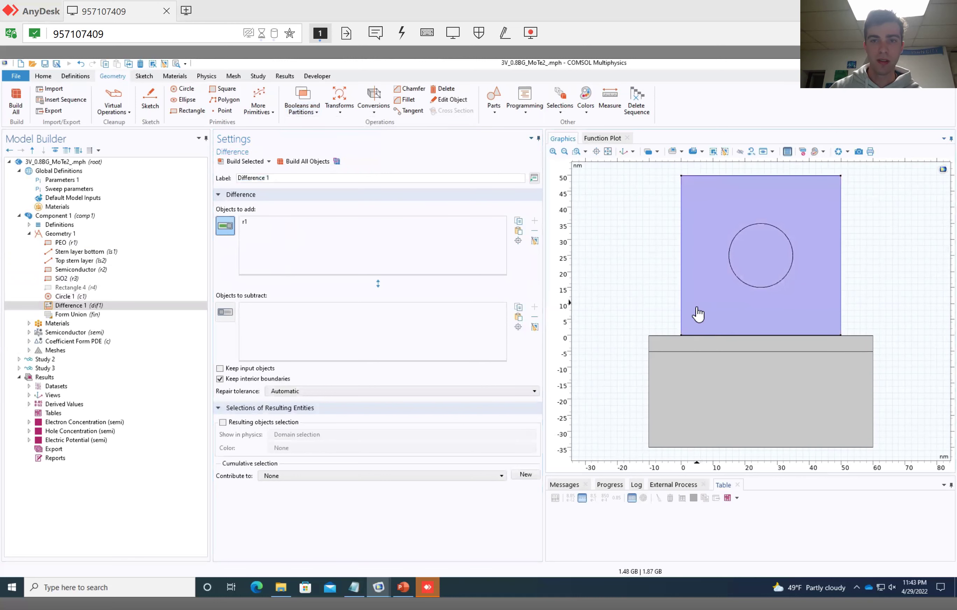
pyautogui.click(225, 313)
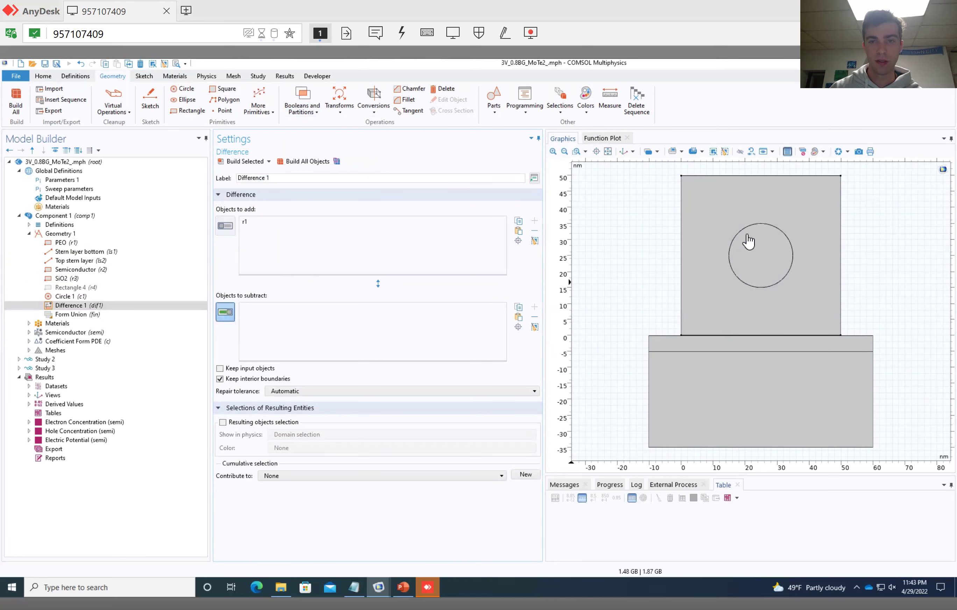
pyautogui.click(758, 265)
pyautogui.click(291, 161)
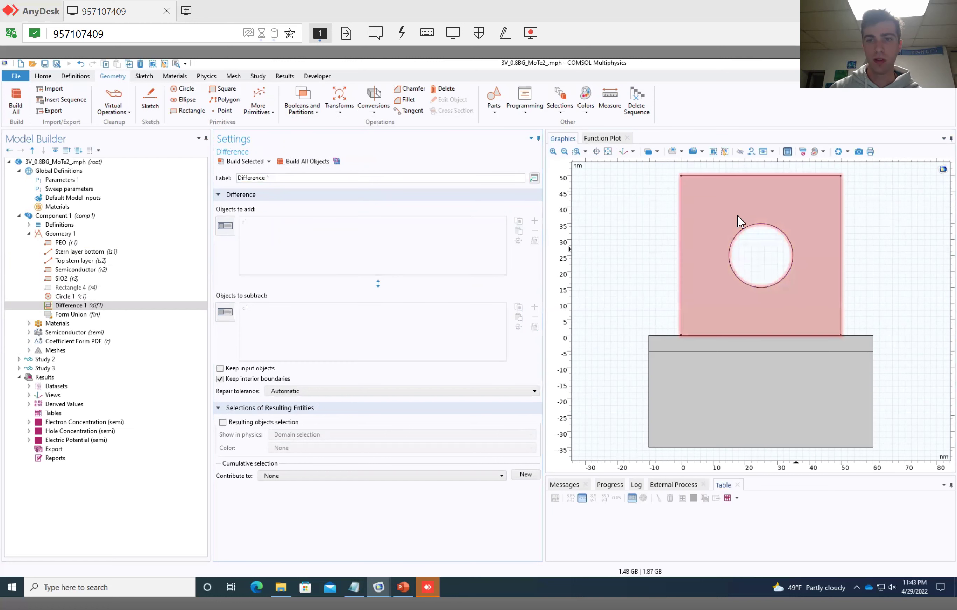
# Step: Remove the Difference 1 operation from Geometry 1 and collapse the geometry sequence
pyautogui.click(73, 307)
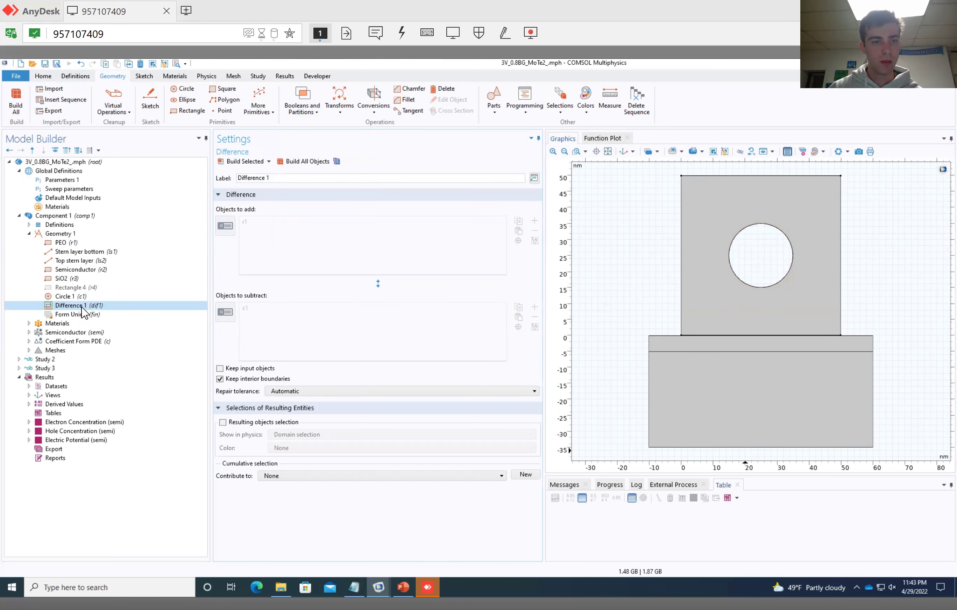
pyautogui.doubleClick(68, 235)
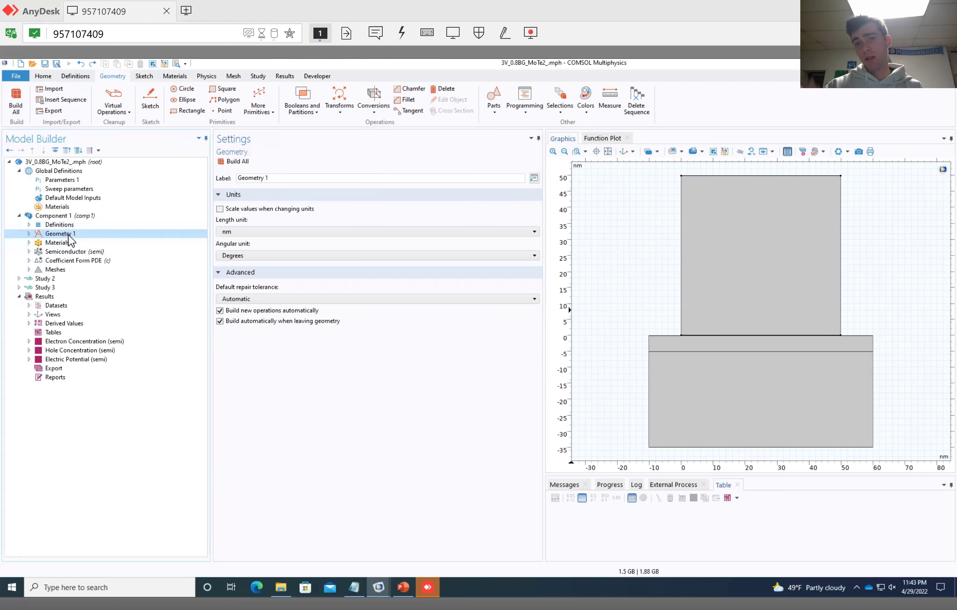
# Step: Disable Circle 1 in Geometry 1 and rebuild all objects
pyautogui.click(29, 233)
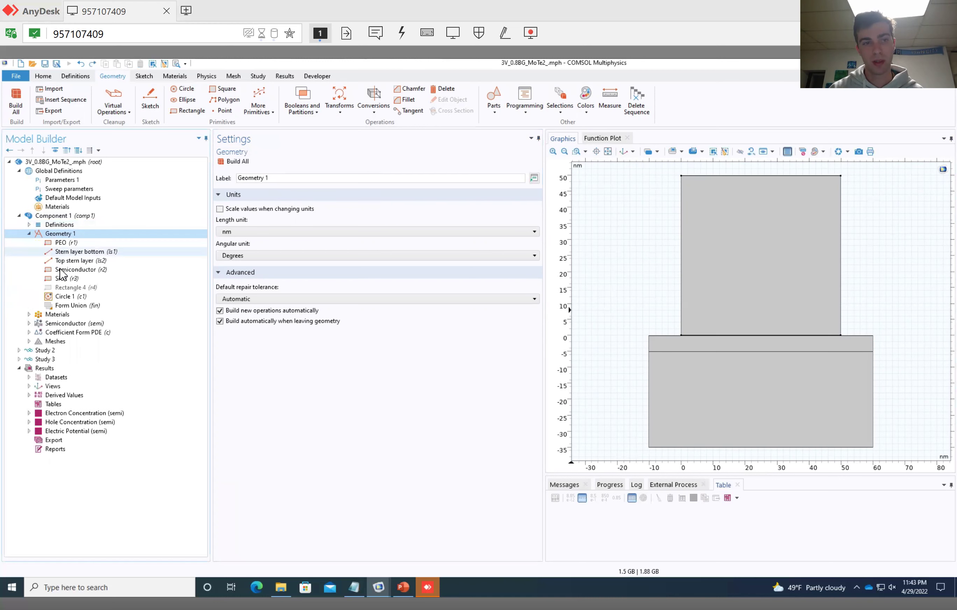
pyautogui.rightClick(60, 297)
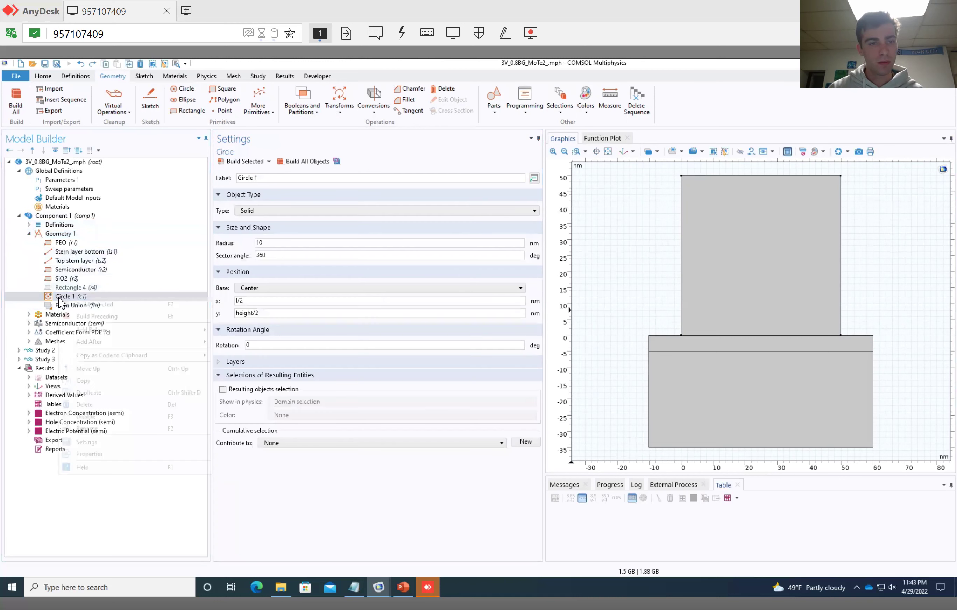
pyautogui.click(166, 278)
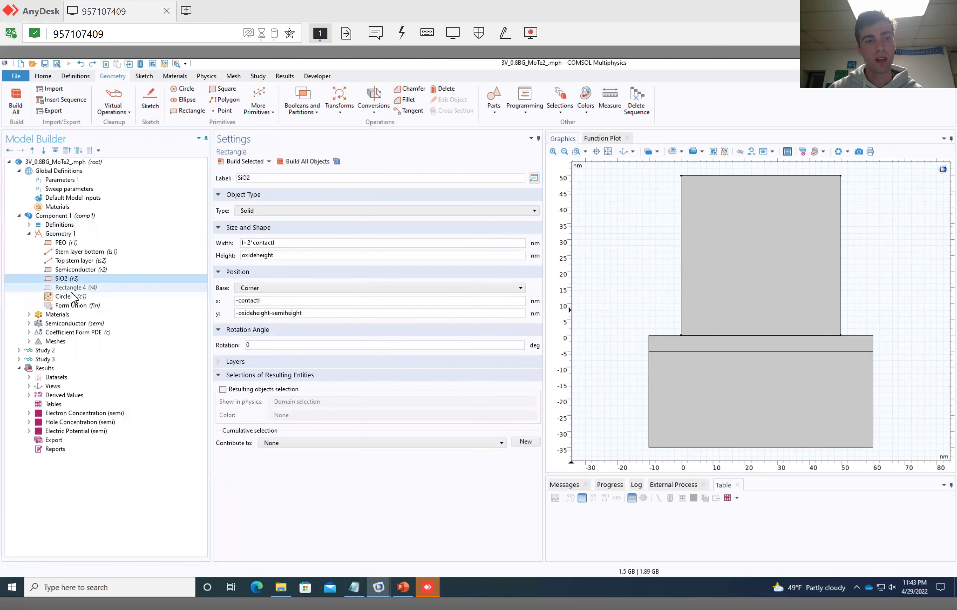
pyautogui.click(72, 297)
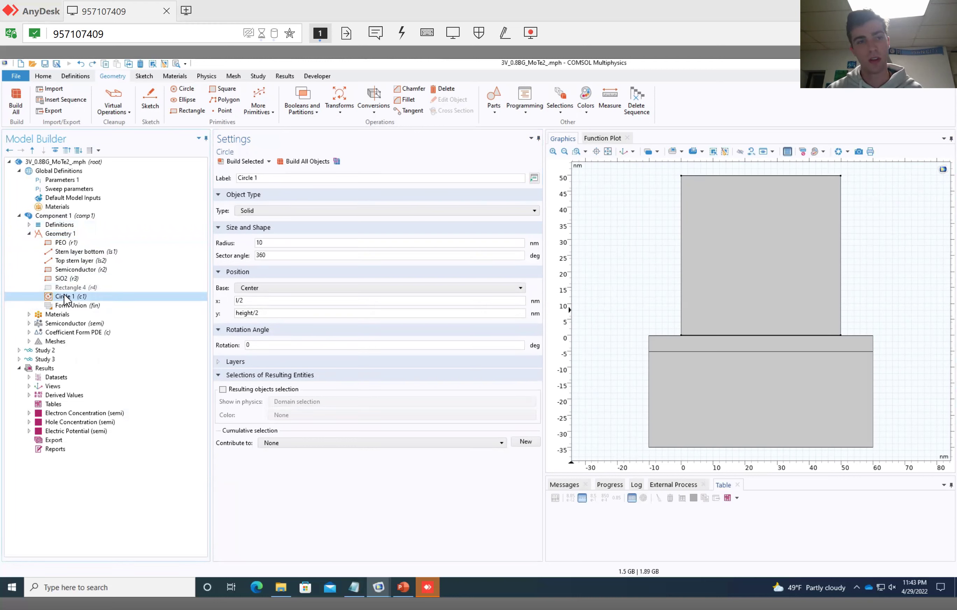
pyautogui.rightClick(70, 300)
pyautogui.click(132, 421)
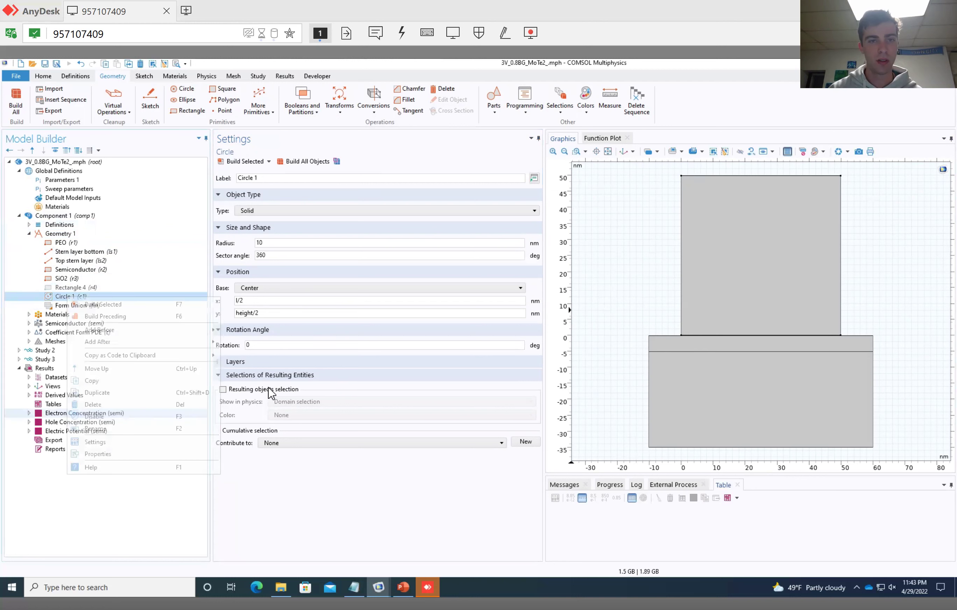
pyautogui.click(302, 162)
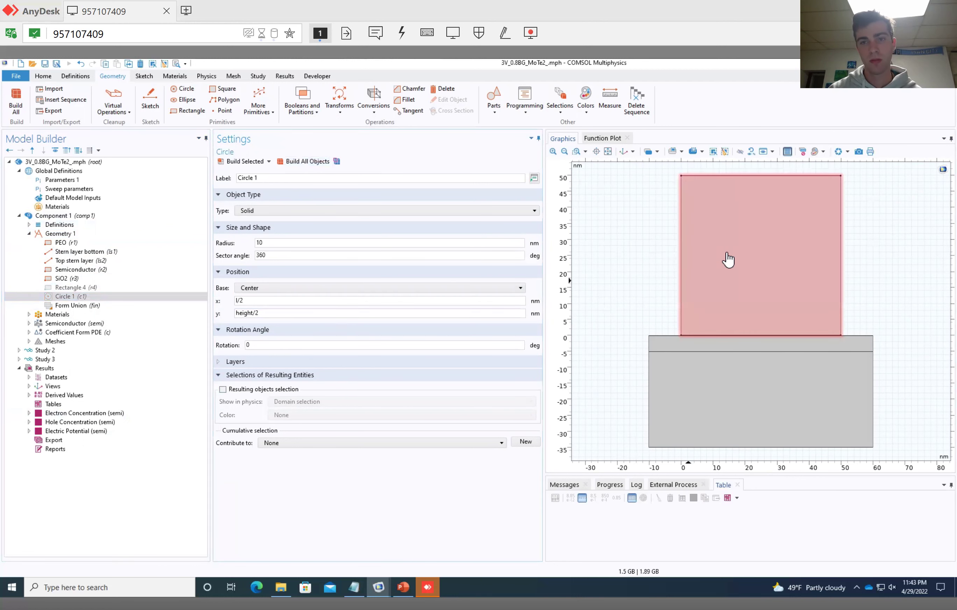
# Step: Re-enable Circle 1 and rebuild all objects
pyautogui.click(68, 298)
pyautogui.rightClick(67, 298)
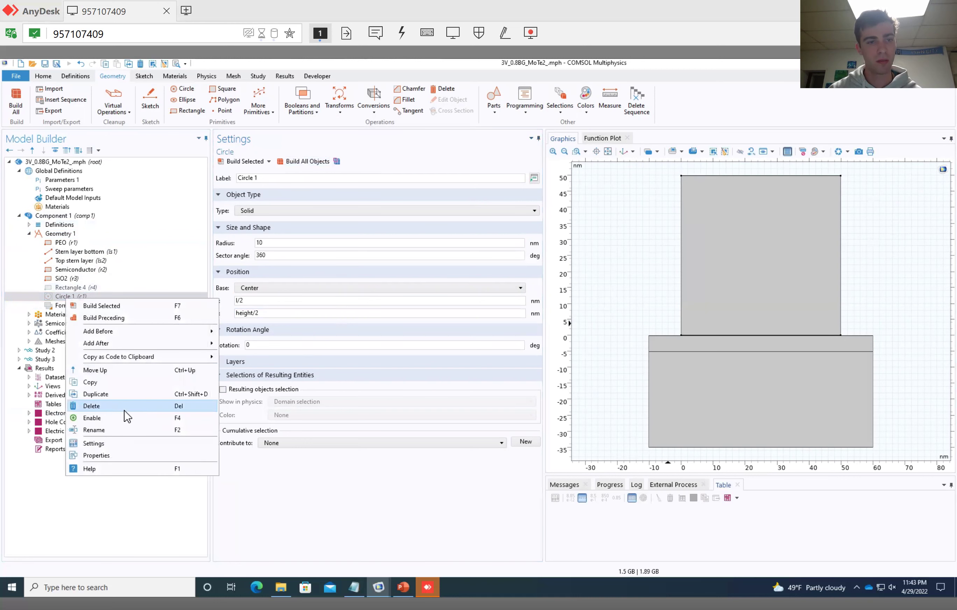
pyautogui.click(132, 420)
pyautogui.click(315, 163)
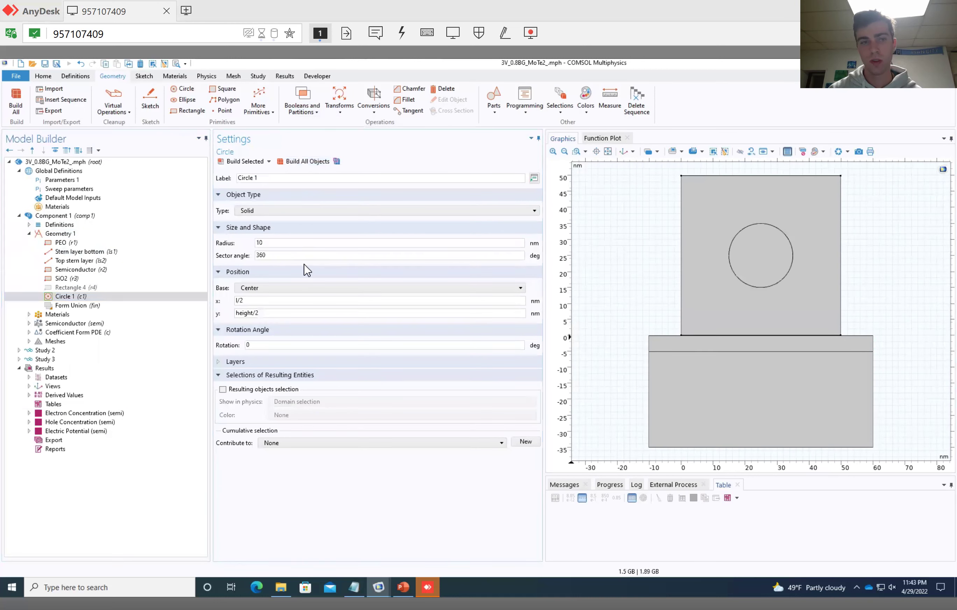
# Step: Disable Circle 1 in the geometry sequence again
pyautogui.click(54, 297)
pyautogui.rightClick(54, 299)
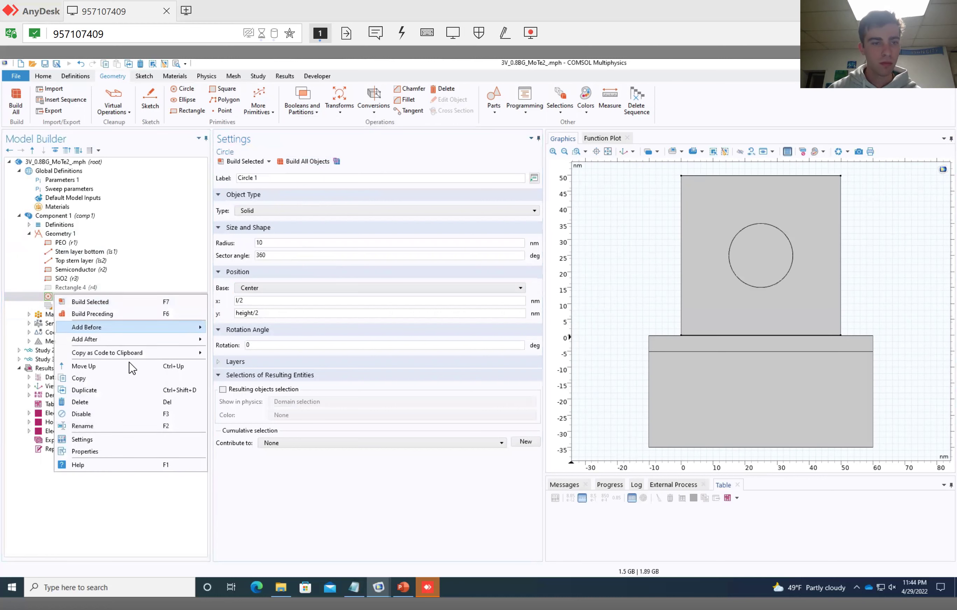
pyautogui.click(111, 421)
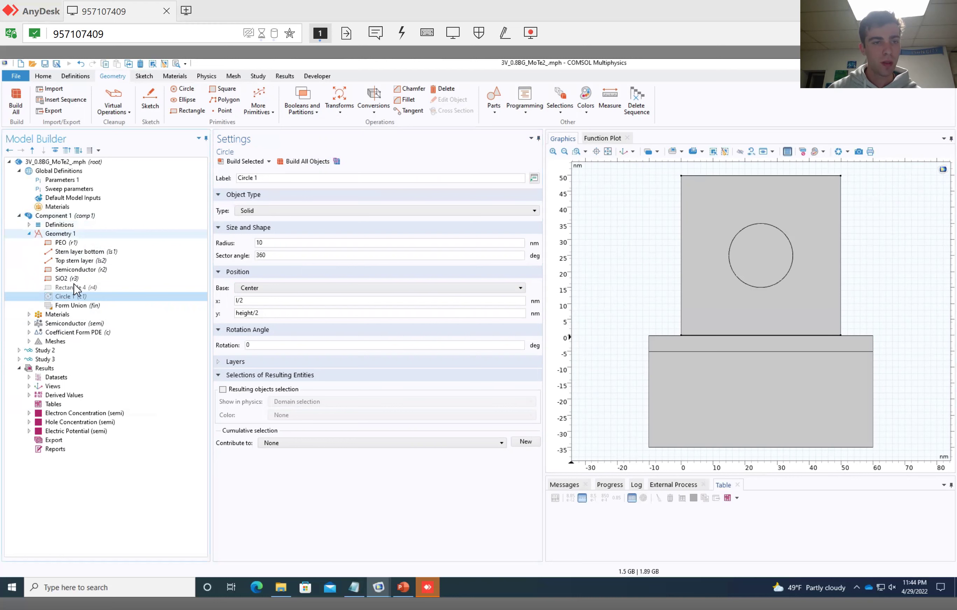
# Step: Delete Rectangle 4 from Geometry 1 and collapse the geometry sequence
pyautogui.click(76, 287)
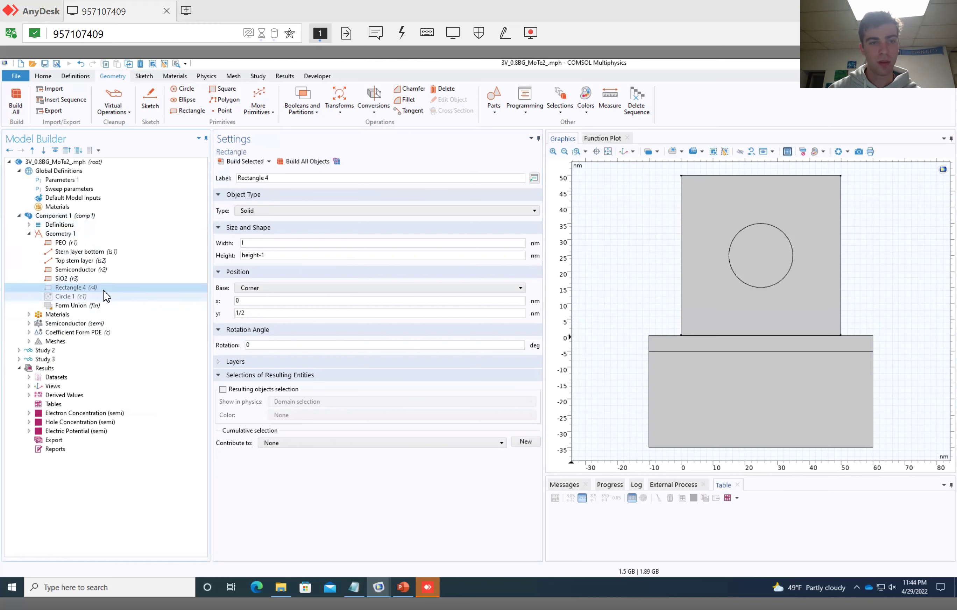
pyautogui.rightClick(85, 289)
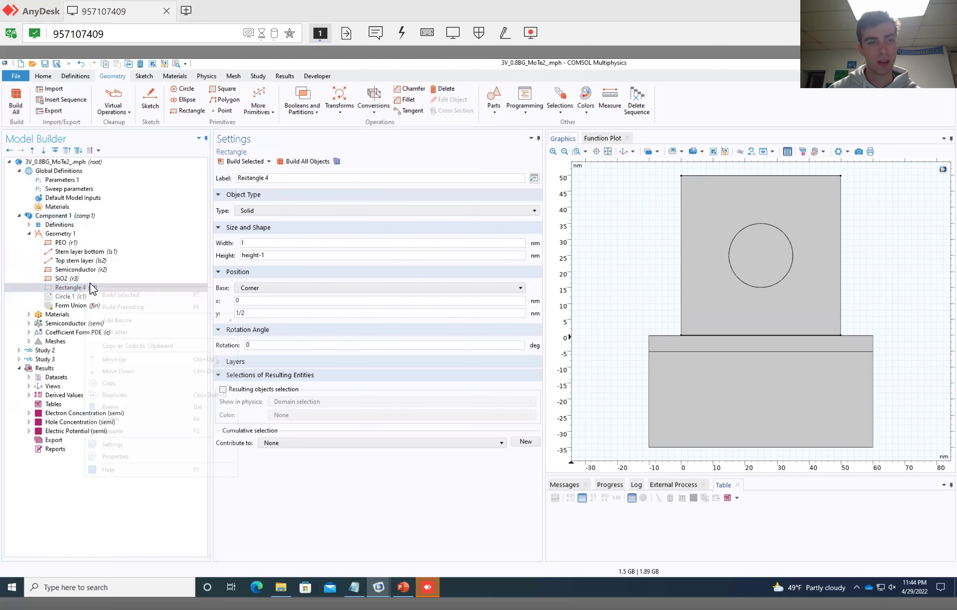
pyautogui.click(127, 407)
pyautogui.press('Return')
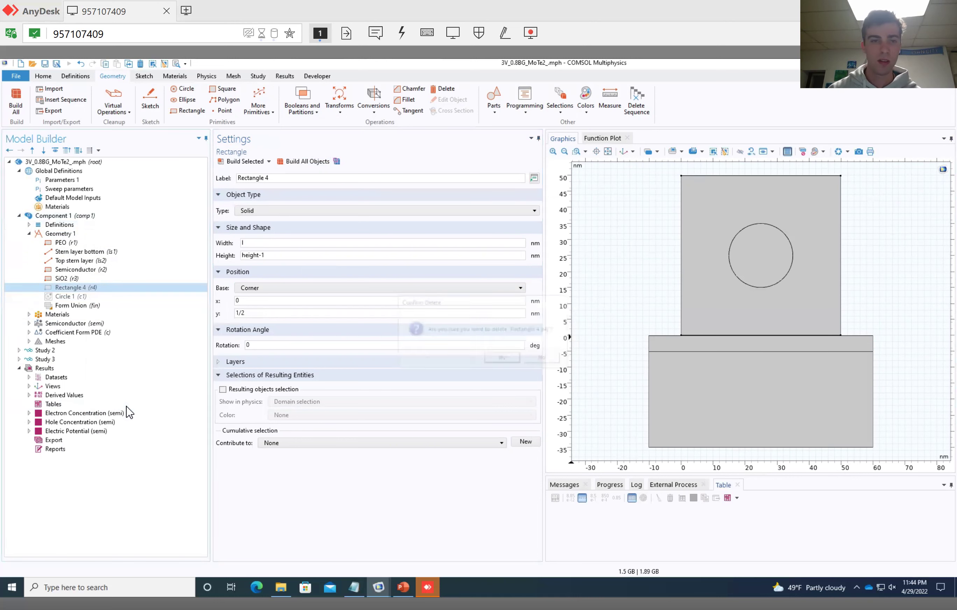
pyautogui.click(28, 234)
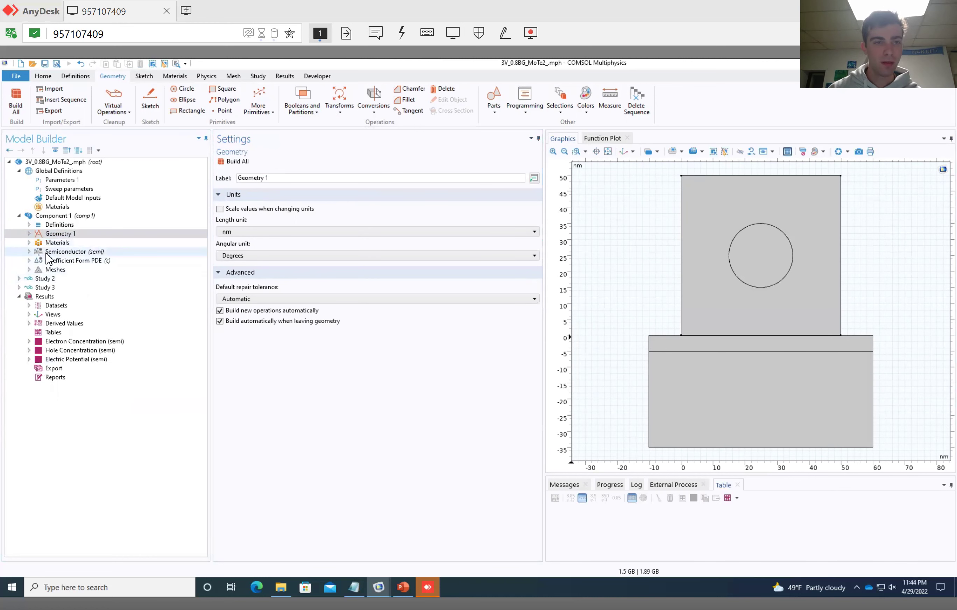
# Step: Review the domain assignments and material properties of PEO:LiClO4, SiO2, WSe2 and MoTe2
pyautogui.click(29, 243)
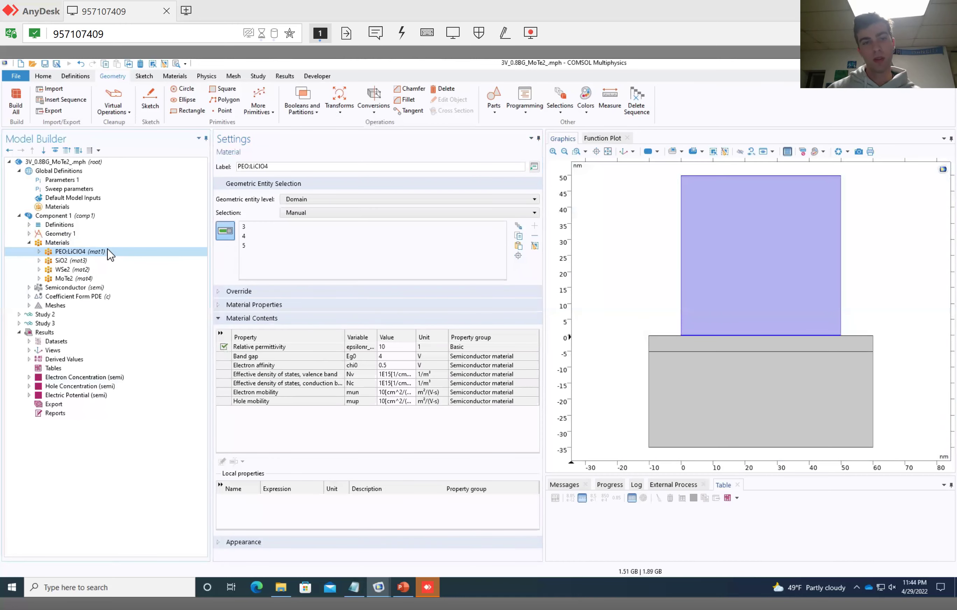
pyautogui.click(78, 260)
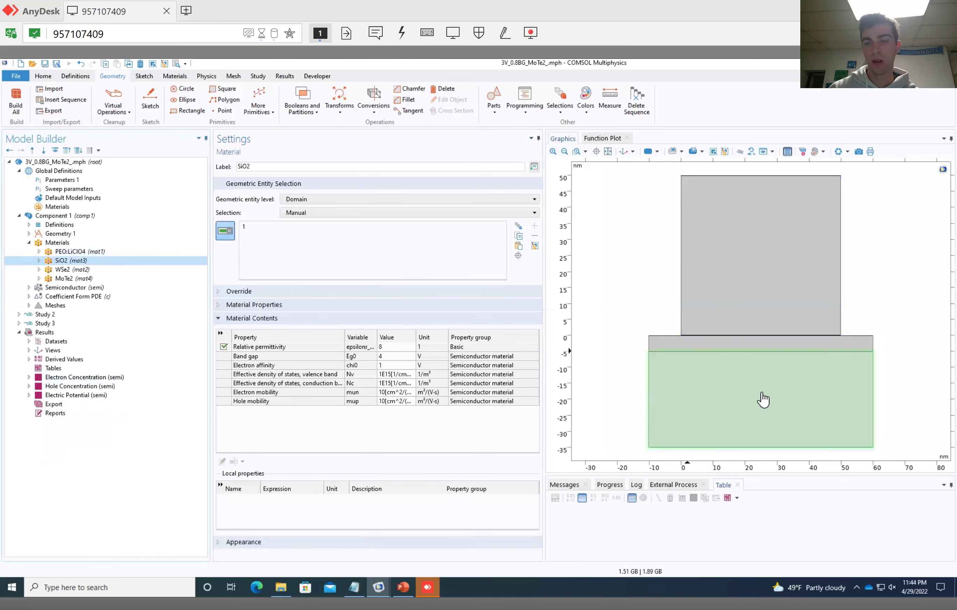
pyautogui.click(72, 269)
pyautogui.click(71, 279)
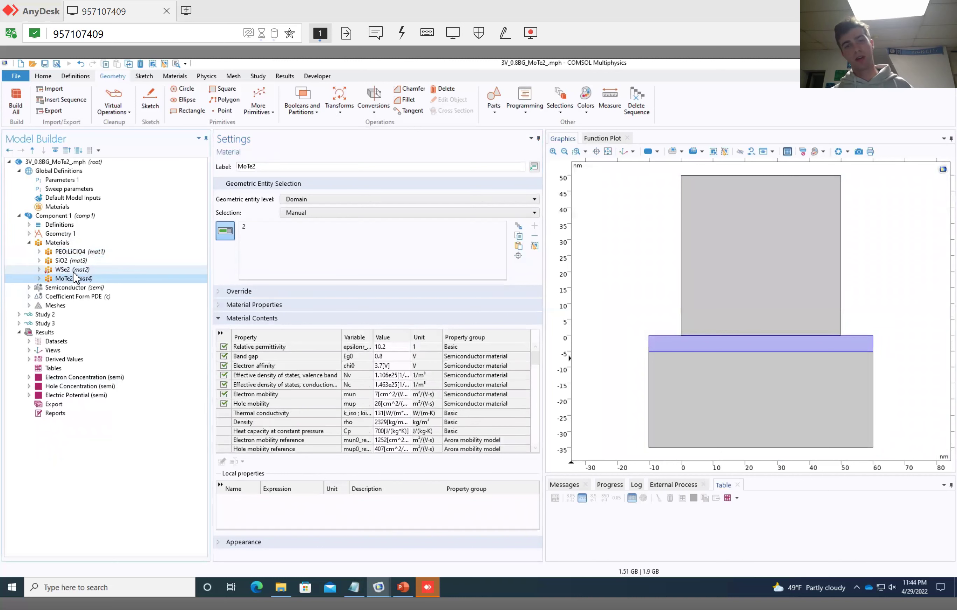
pyautogui.click(78, 252)
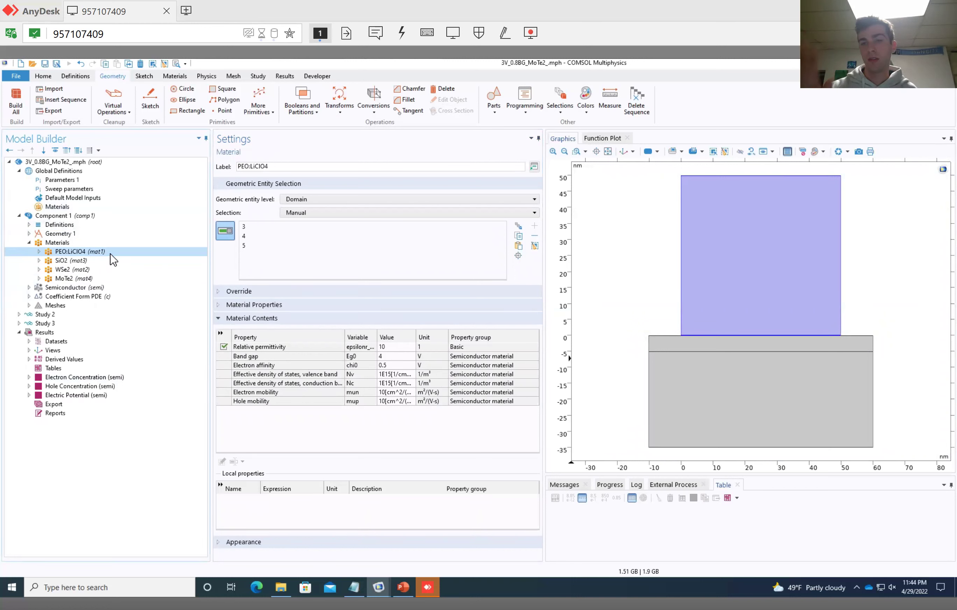
# Step: Set the band gap of the PEO:LiClO4 material to 49 V
pyautogui.click(175, 76)
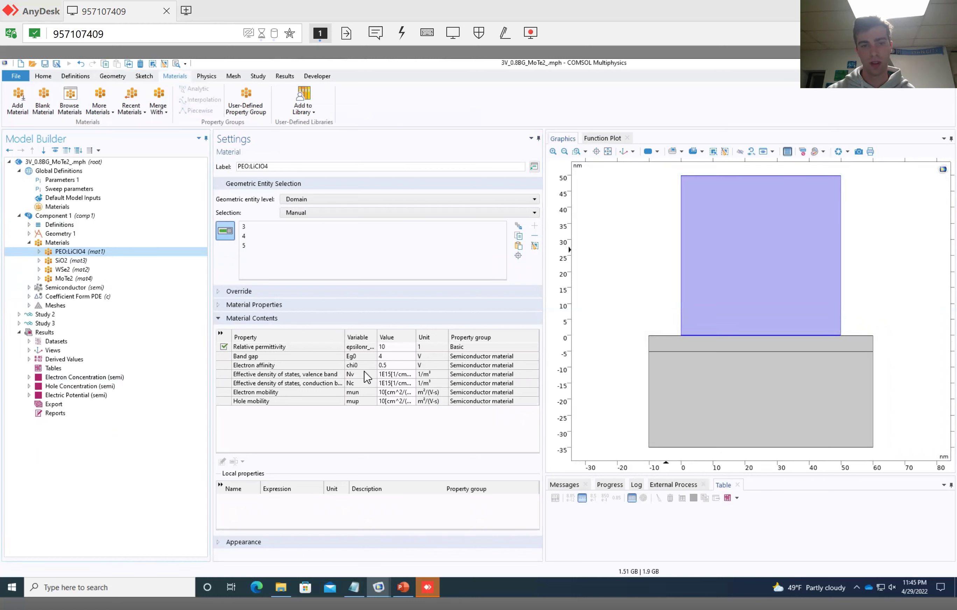
pyautogui.click(384, 360)
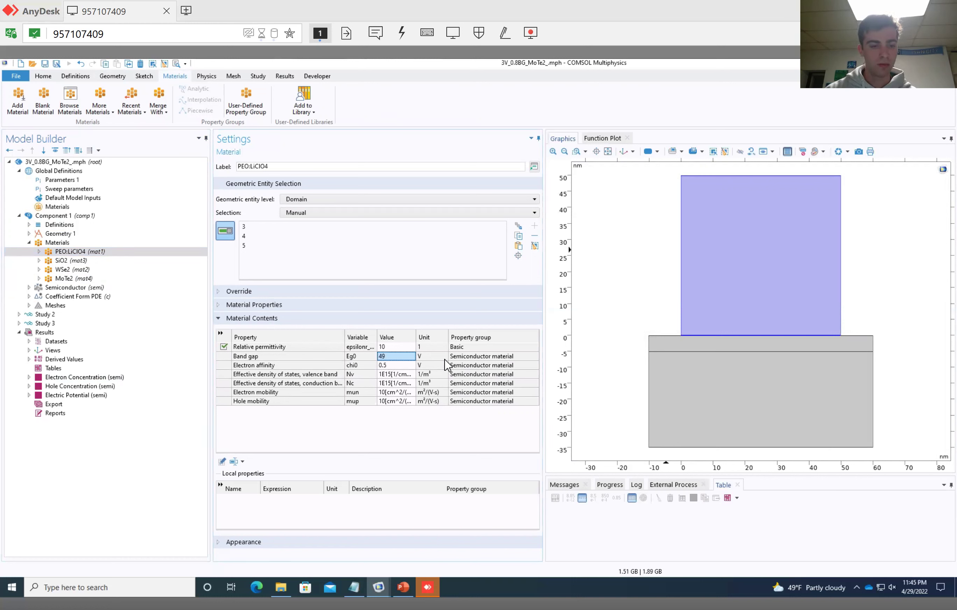
# Step: Set the band gap of the PEO:LiClO4 material to 4 V
pyautogui.click(370, 358)
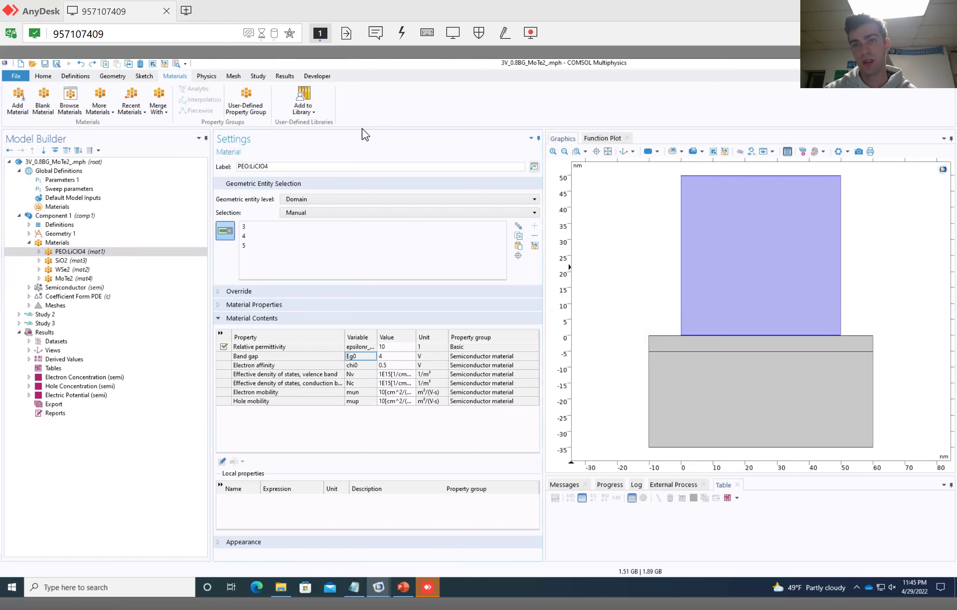
pyautogui.click(83, 252)
# Step: Compare the domain assignments and material properties of SiO2, WSe2 and MoTe2, switching between the two overlapping semiconductor materials
pyautogui.click(82, 262)
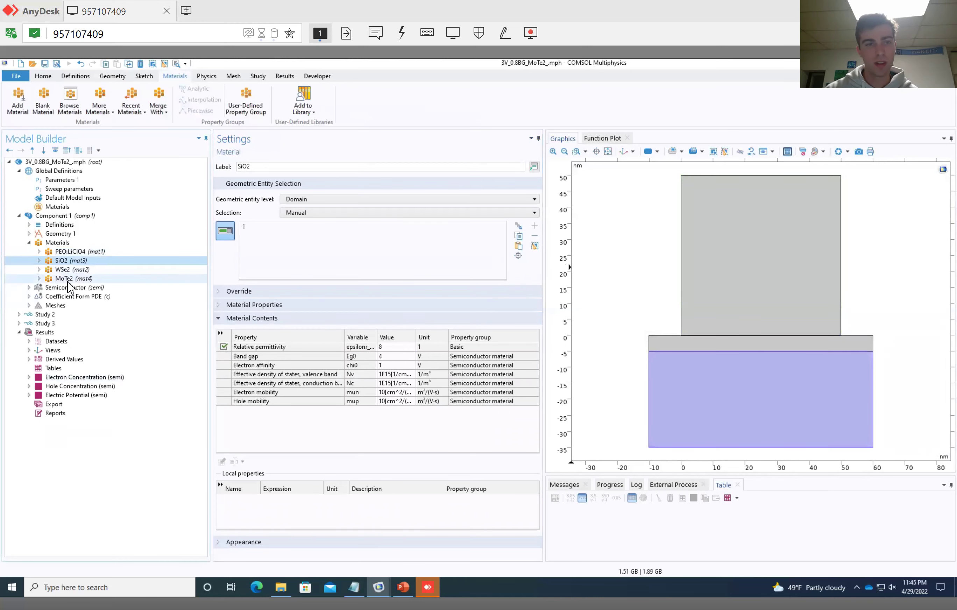
pyautogui.click(63, 270)
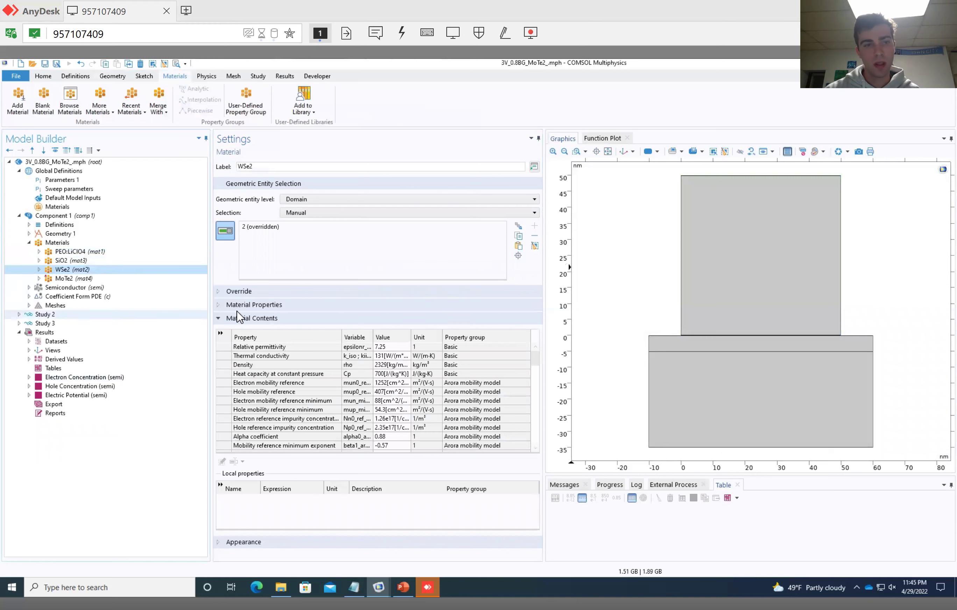
pyautogui.click(69, 278)
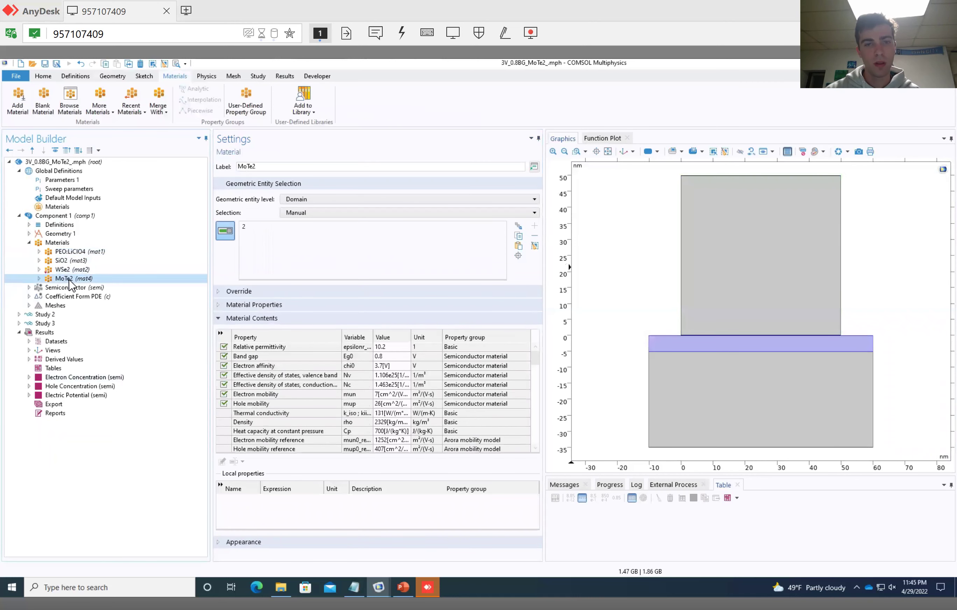
pyautogui.press('Up')
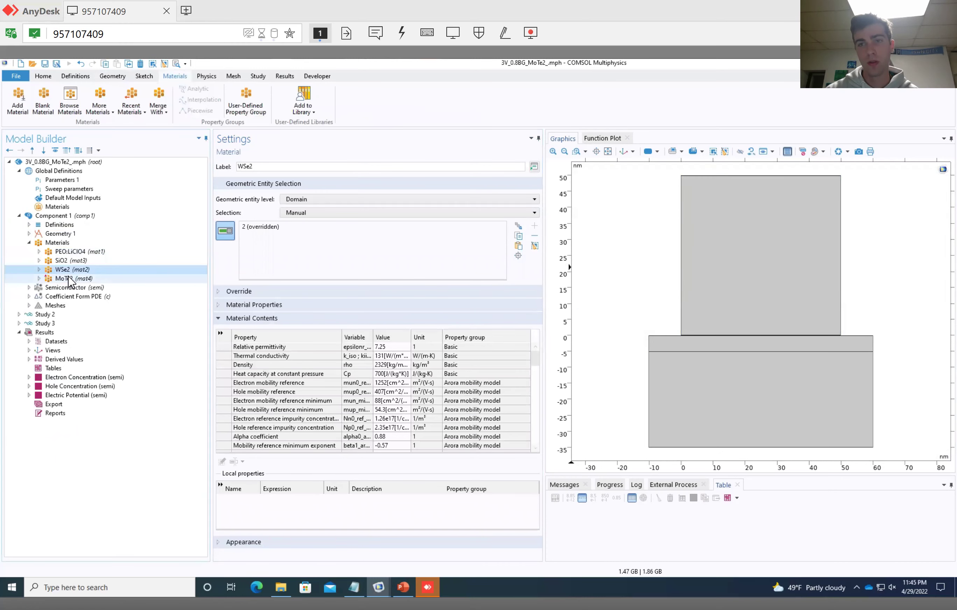
pyautogui.press('Down')
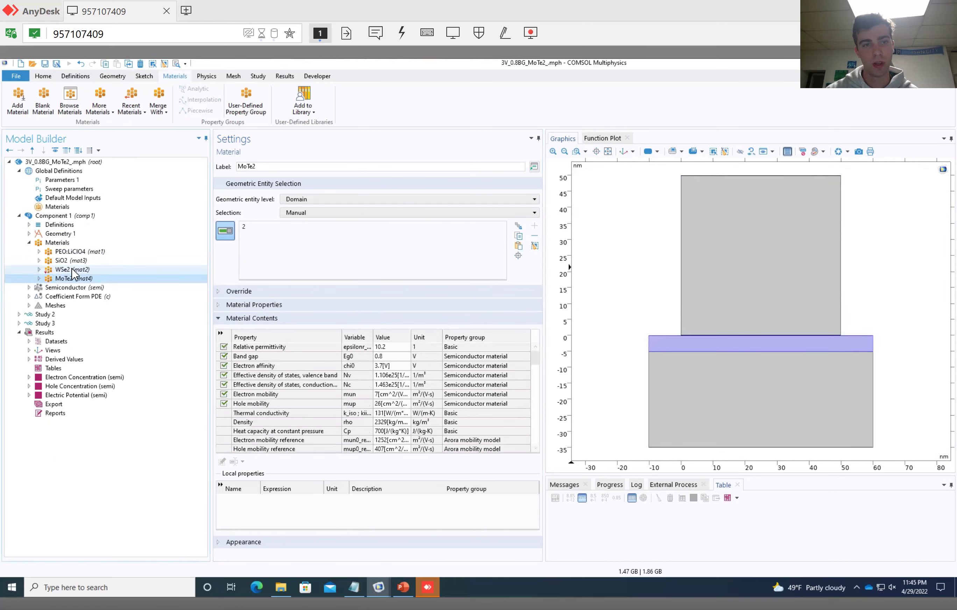
pyautogui.press('Up')
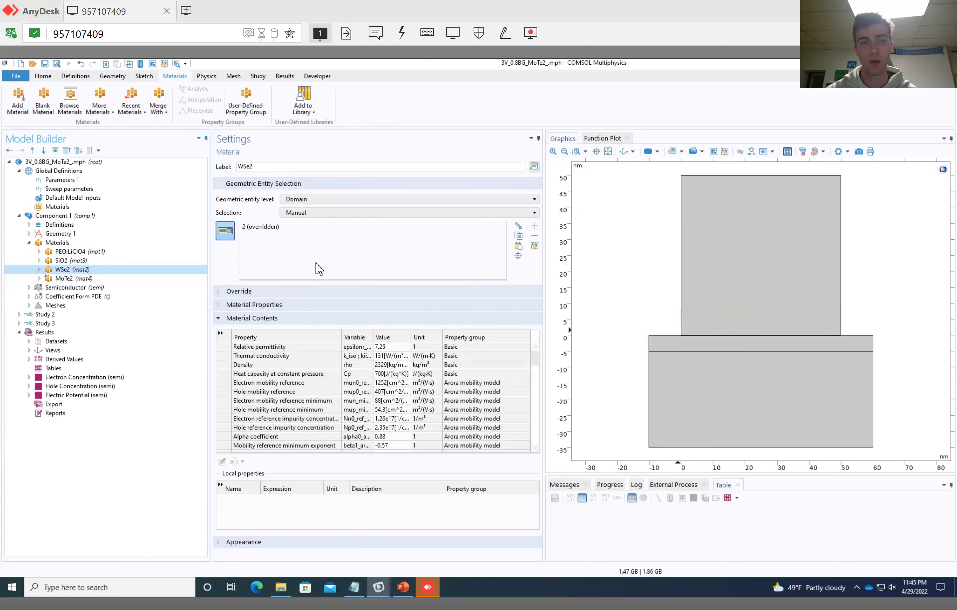
pyautogui.click(89, 279)
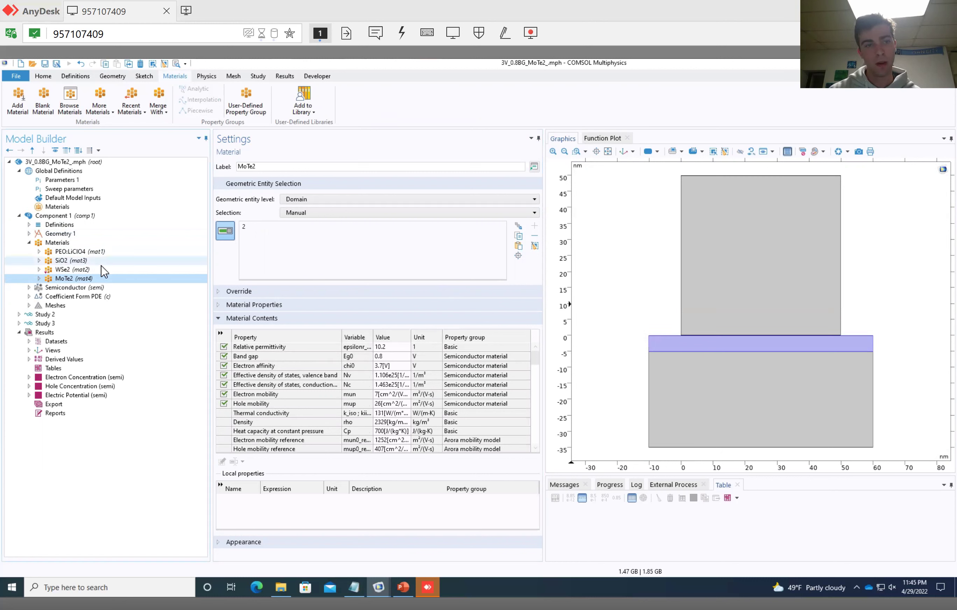
# Step: Disable the MoTe2 material and inspect the domain assignment and properties of WSe2
pyautogui.rightClick(71, 280)
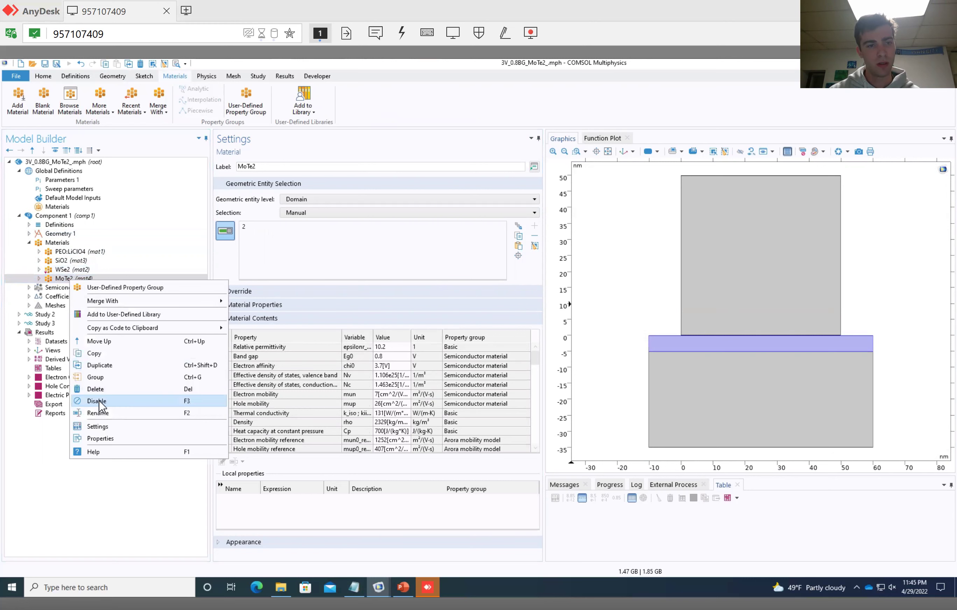
pyautogui.click(97, 401)
pyautogui.click(85, 269)
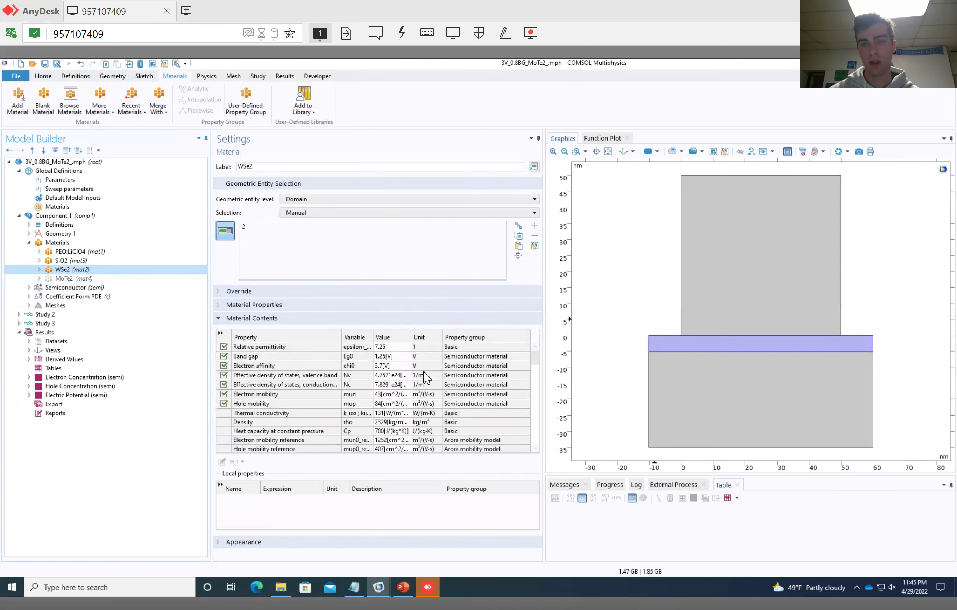
# Step: Enable the MoTe2 material again
pyautogui.click(73, 279)
pyautogui.rightClick(73, 279)
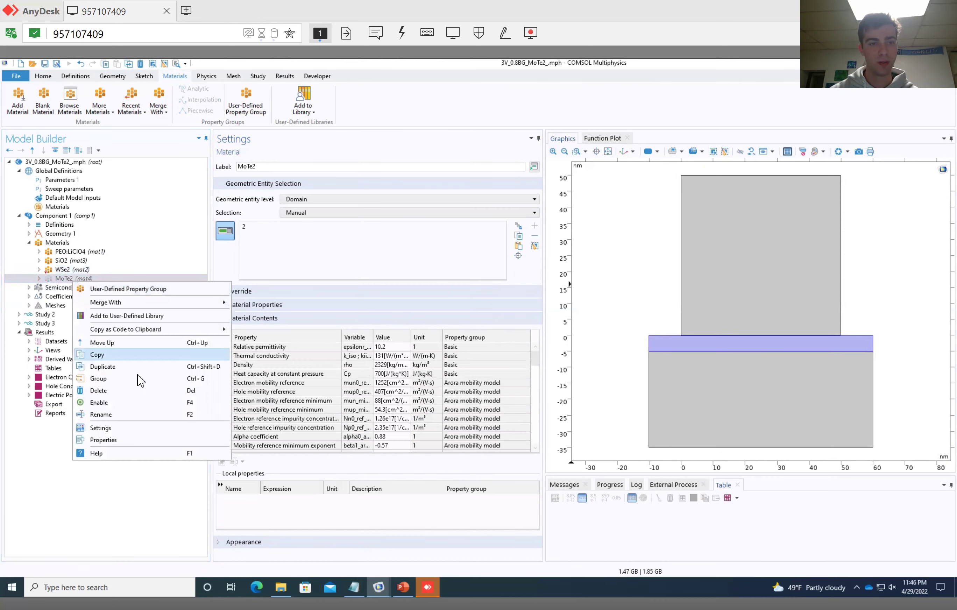
pyautogui.click(132, 402)
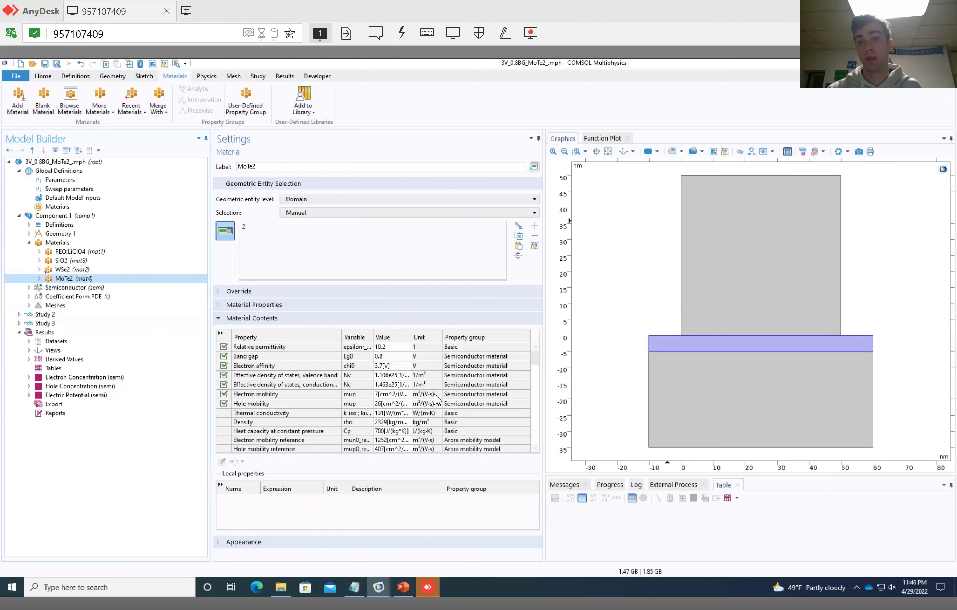
# Step: Collapse the component's Materials, expand the Semiconductor and Coefficient Form PDE interfaces, and show the Semiconductor settings
pyautogui.click(29, 242)
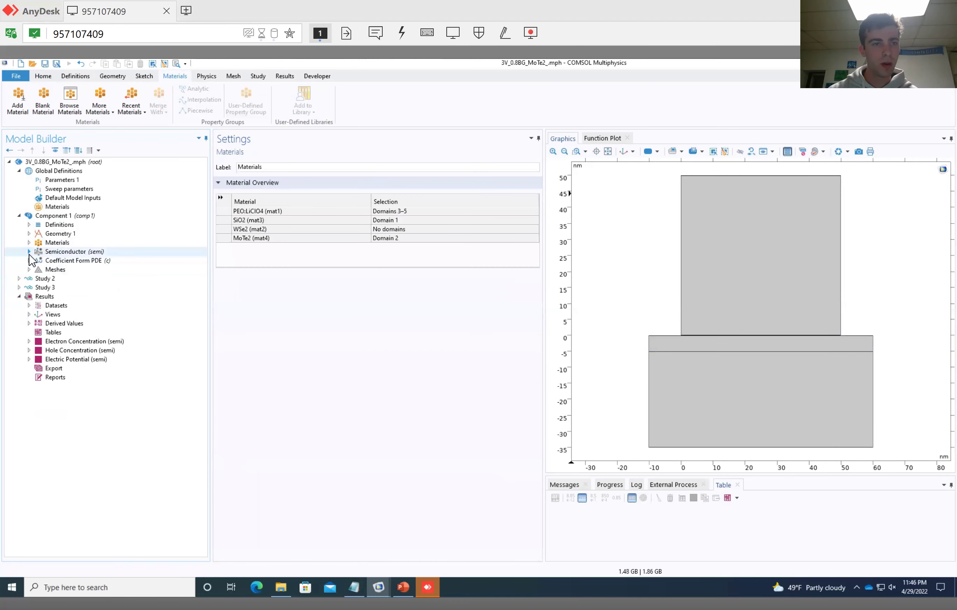
pyautogui.click(29, 251)
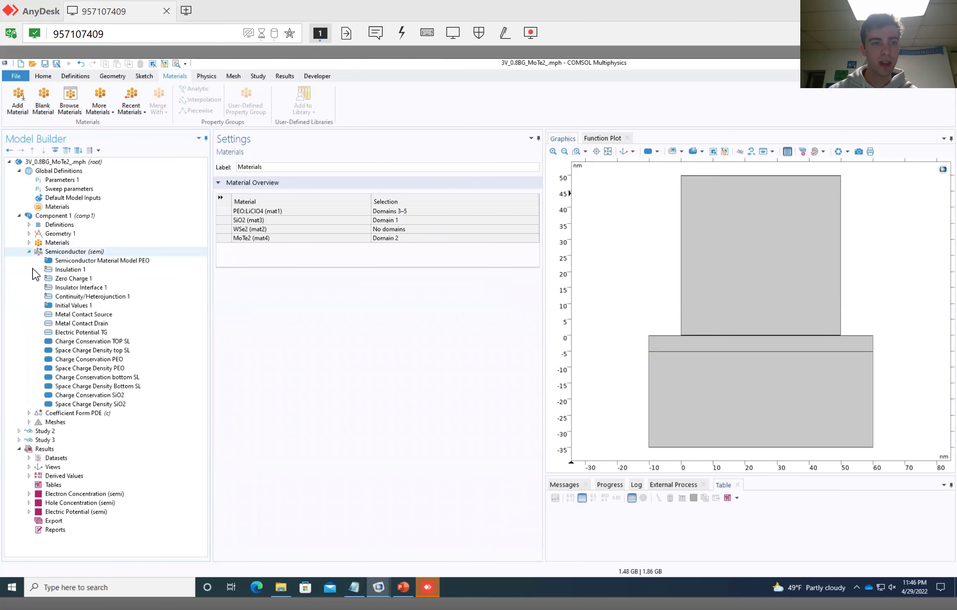
pyautogui.click(29, 413)
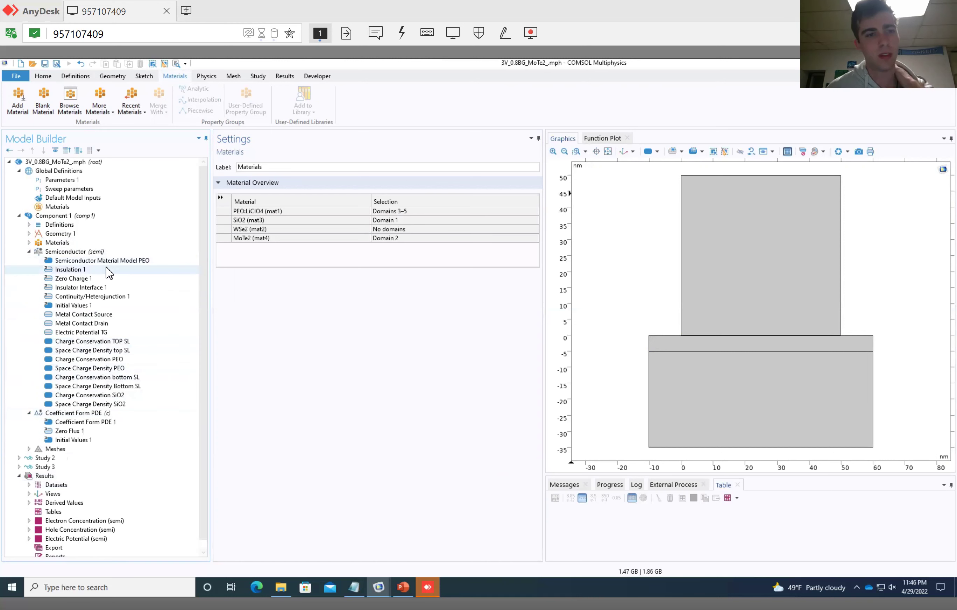
pyautogui.click(80, 252)
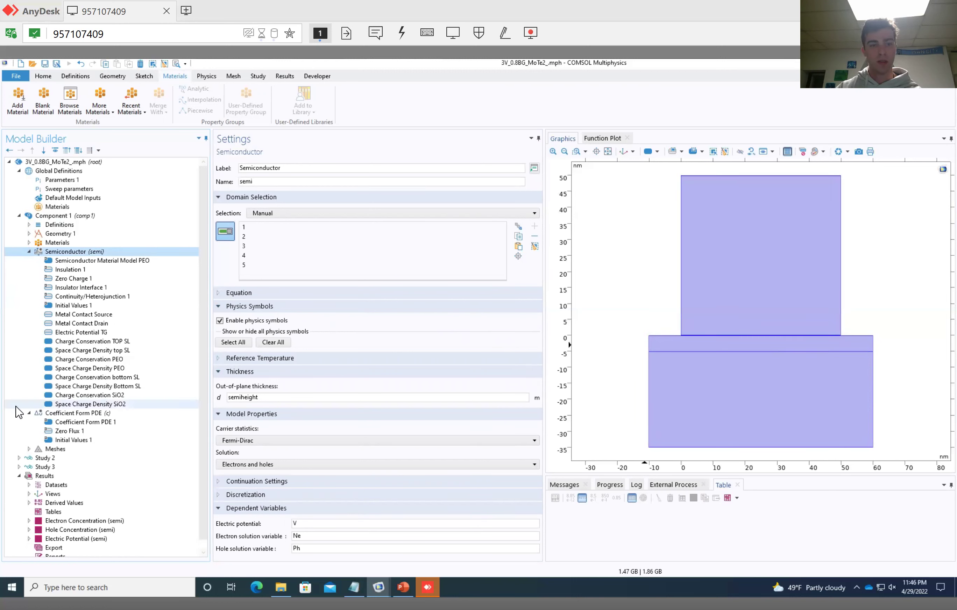
# Step: View the Electron Concentration and Hole Concentration result plots
pyautogui.scroll(-1, 81, 490)
pyautogui.click(83, 513)
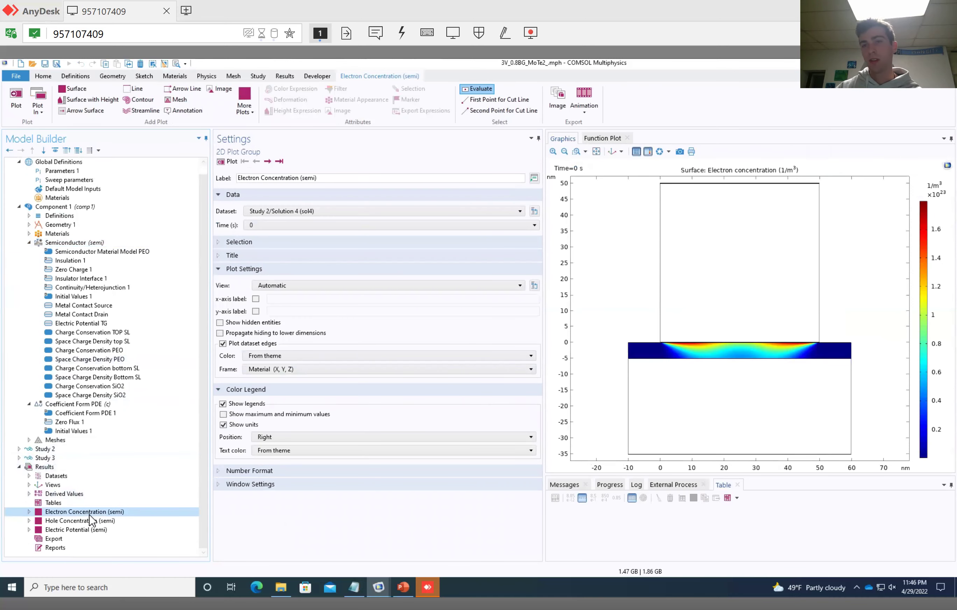
pyautogui.click(79, 521)
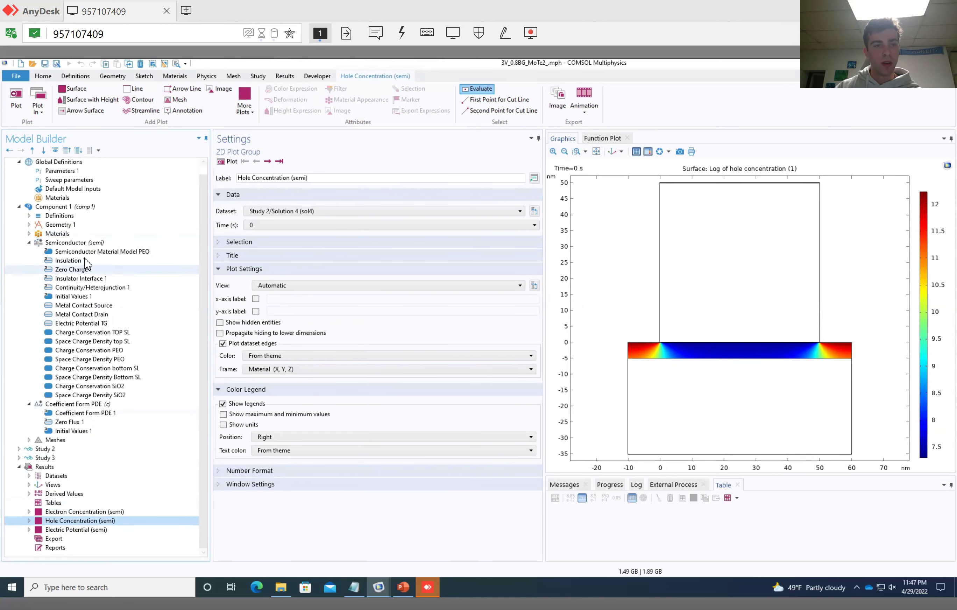
# Step: Review the Semiconductor interface's out-of-plane thickness and dependent variables, collapsing the Thickness section
pyautogui.click(101, 242)
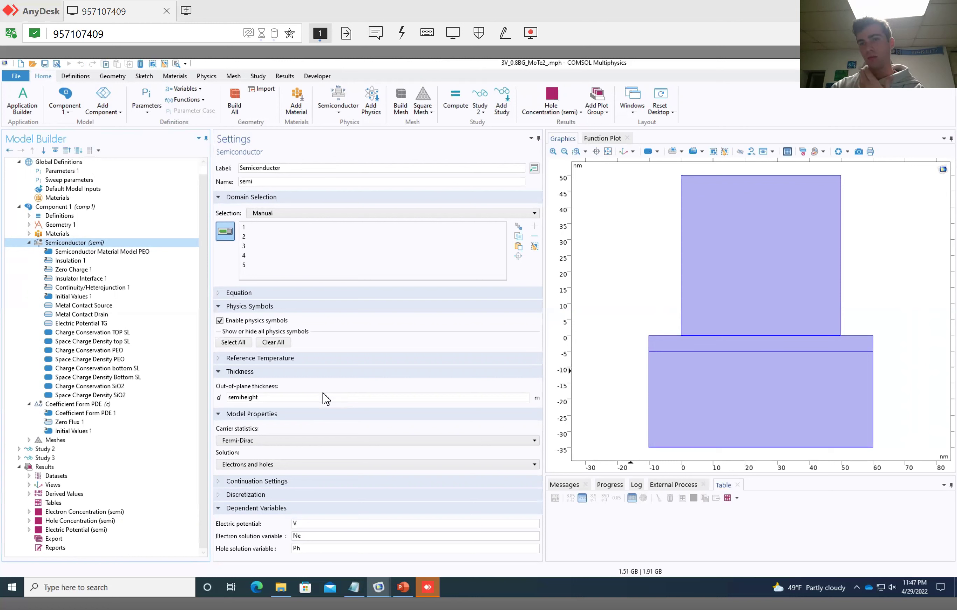
pyautogui.click(240, 397)
pyautogui.moveTo(240, 397); pyautogui.dragTo(253, 396)
pyautogui.click(301, 397)
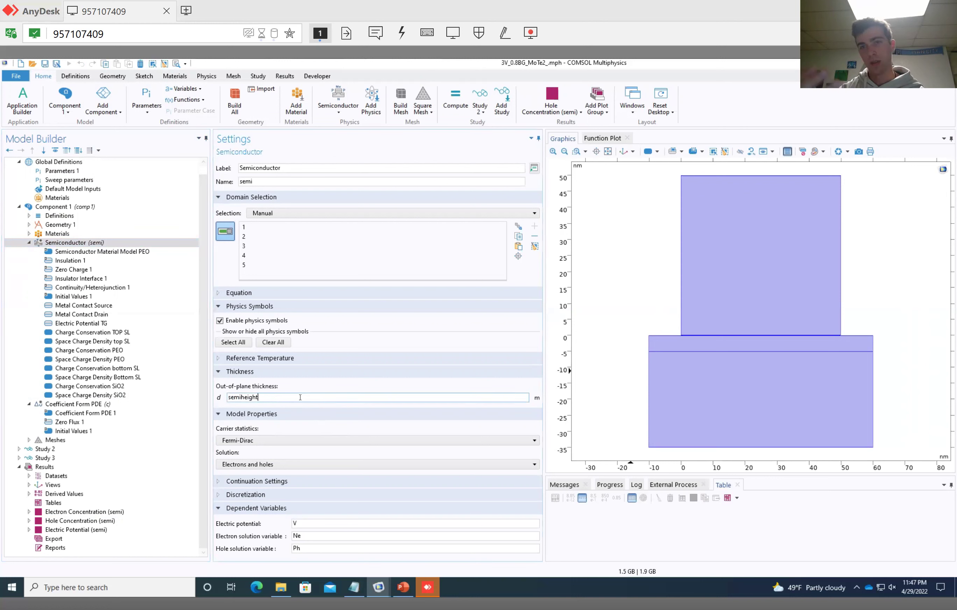
pyautogui.press('Return')
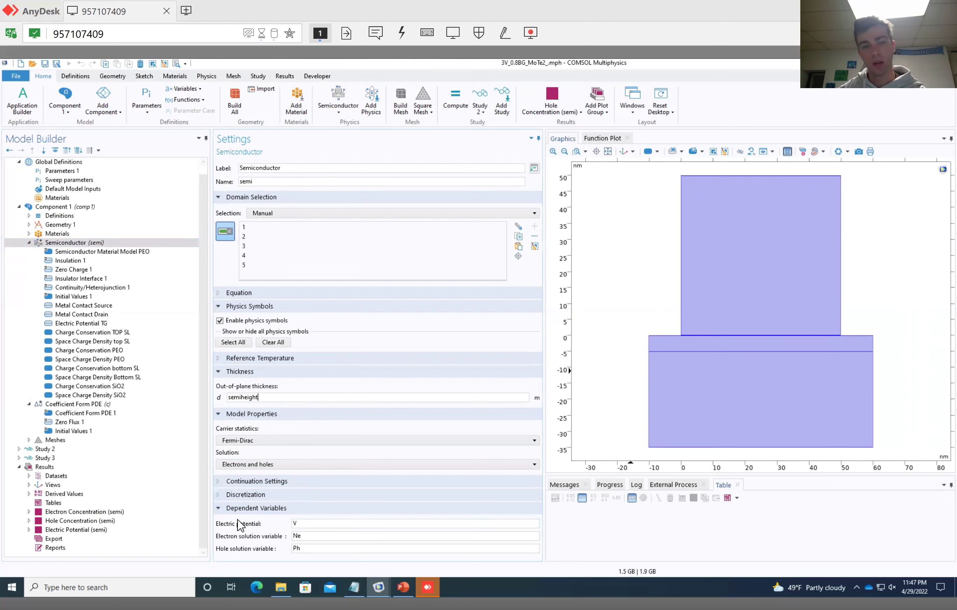
pyautogui.click(220, 372)
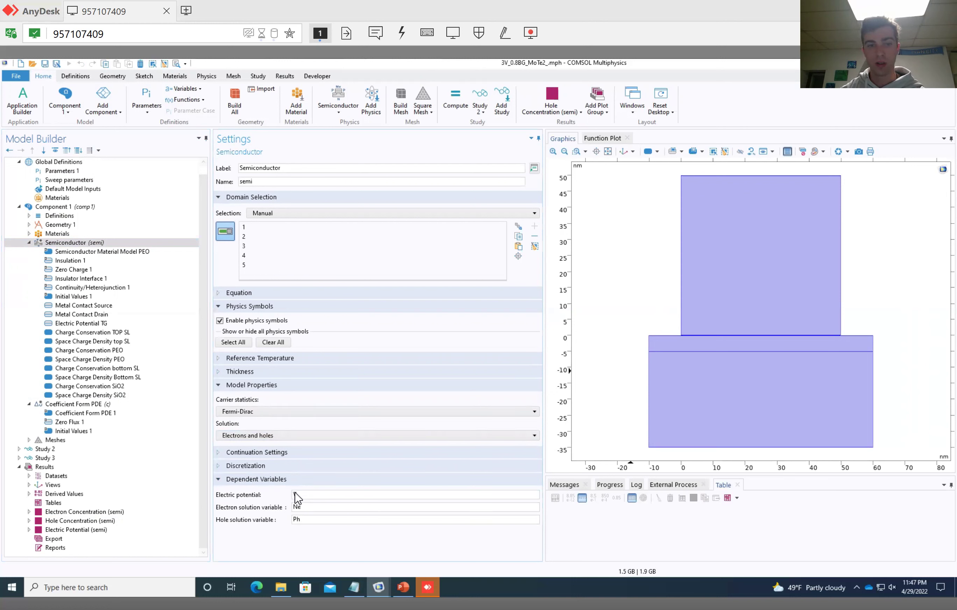
pyautogui.click(311, 507)
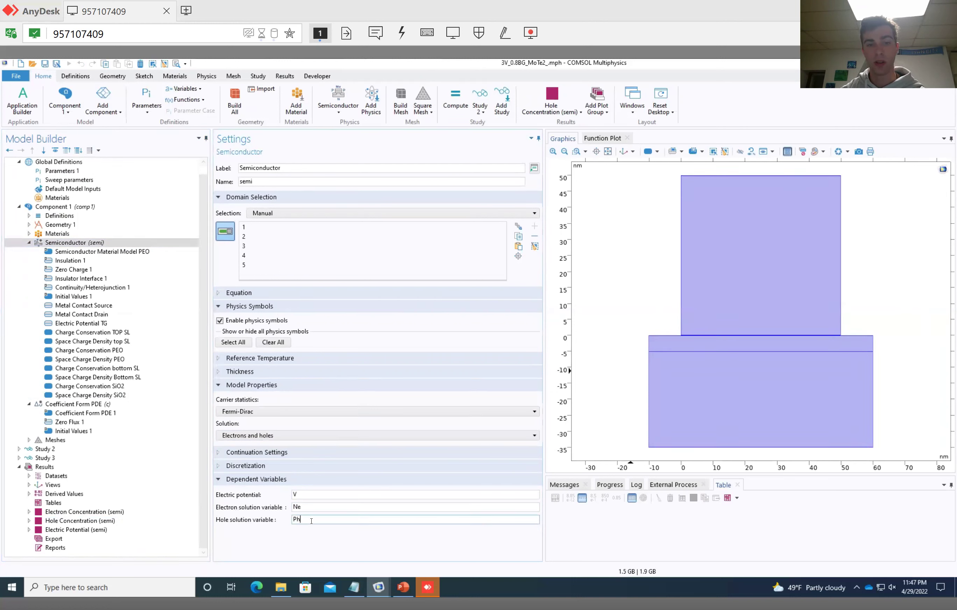
pyautogui.click(298, 519)
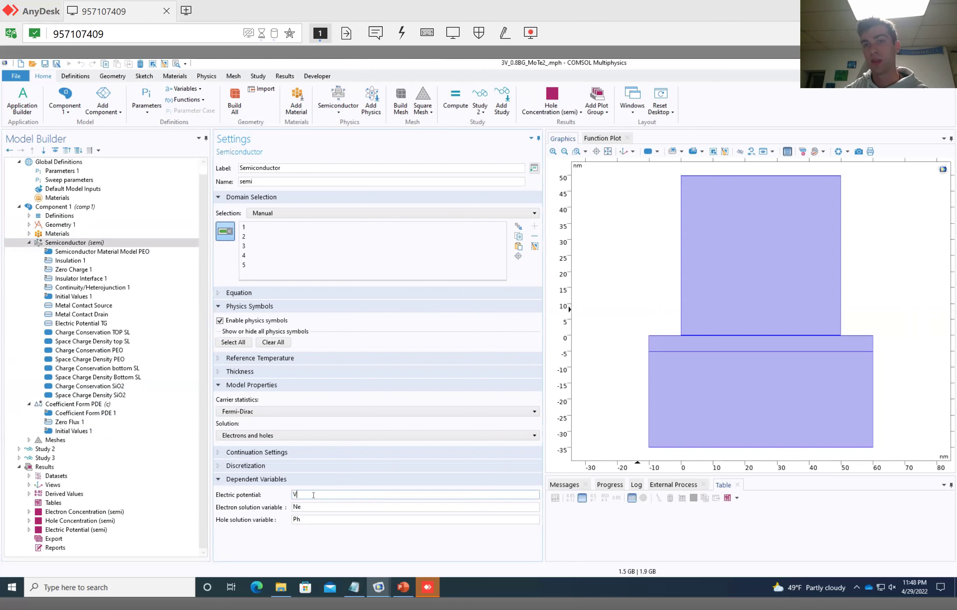
# Step: Review the domain, units, discretization and dependent variables of the Coefficient Form PDE interface
pyautogui.click(75, 404)
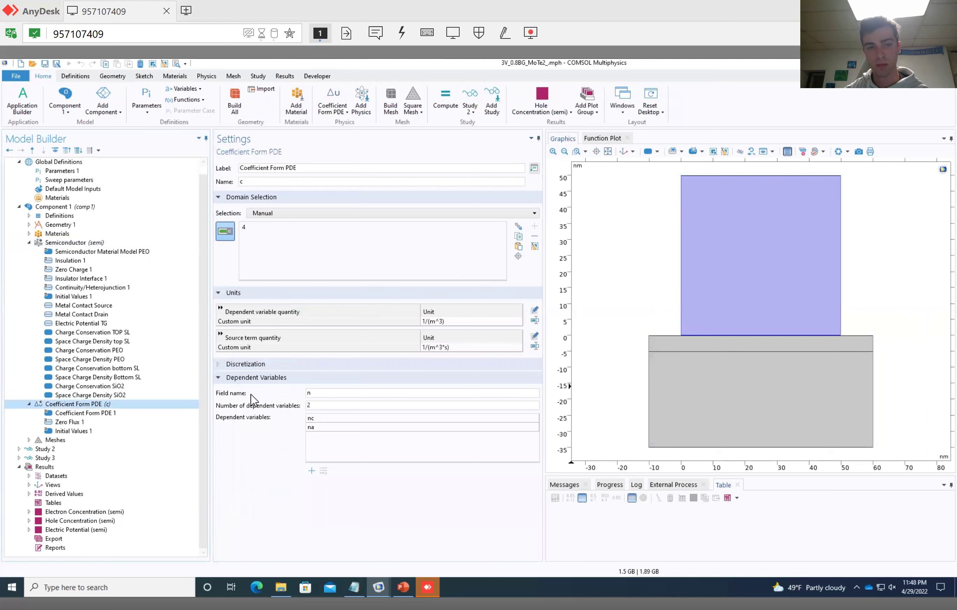
pyautogui.click(280, 378)
pyautogui.click(278, 377)
pyautogui.click(265, 364)
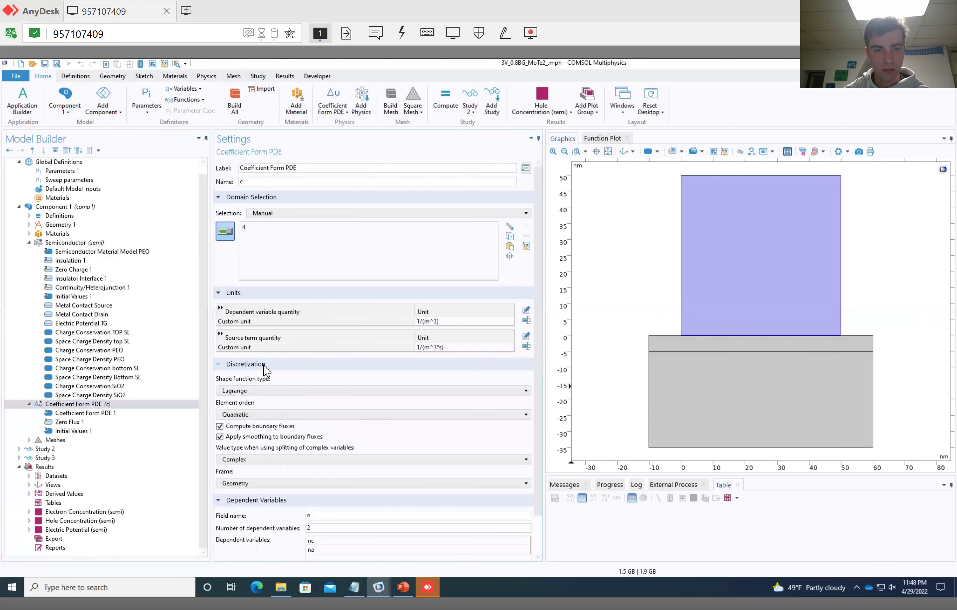
pyautogui.click(266, 364)
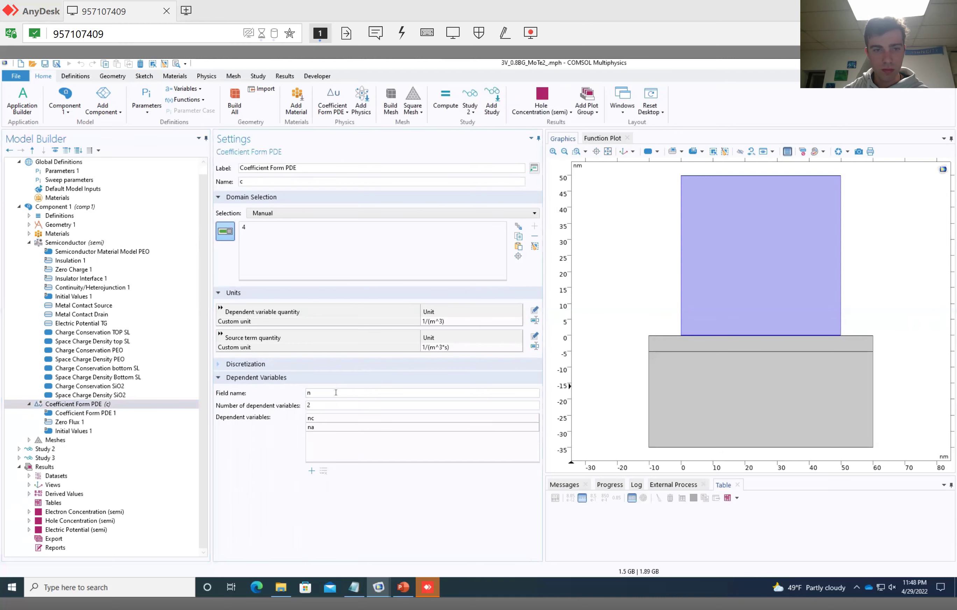
# Step: Examine the coefficients of Coefficient Form PDE 1, expanding its Conservative Flux Convection Coefficient section
pyautogui.click(80, 413)
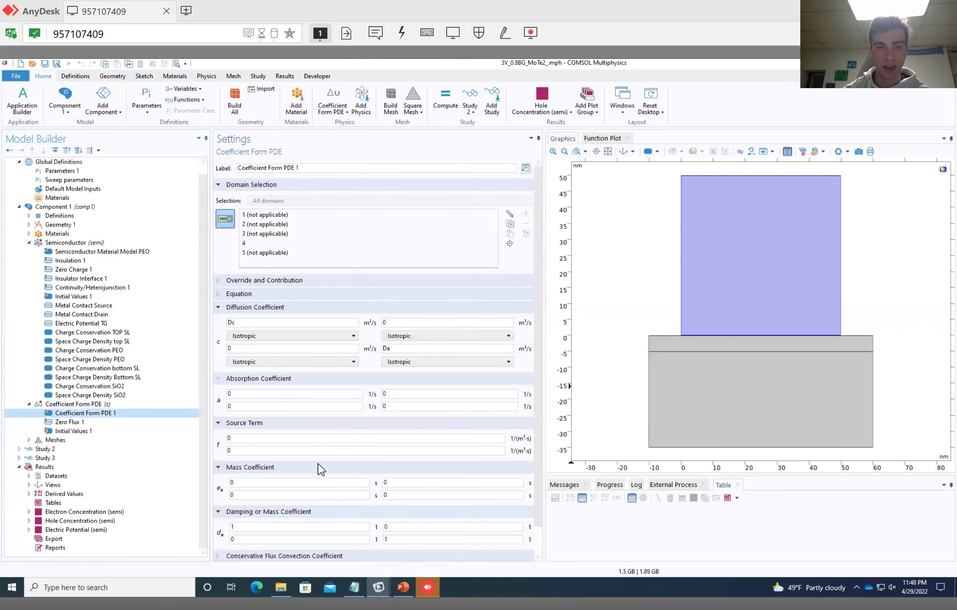
pyautogui.scroll(-2, 336, 431)
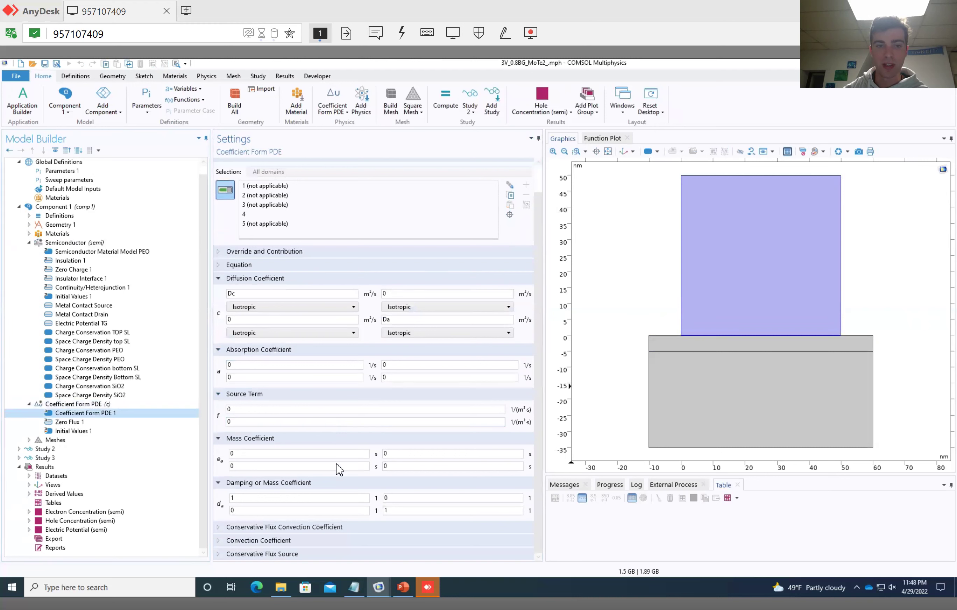
pyautogui.click(304, 527)
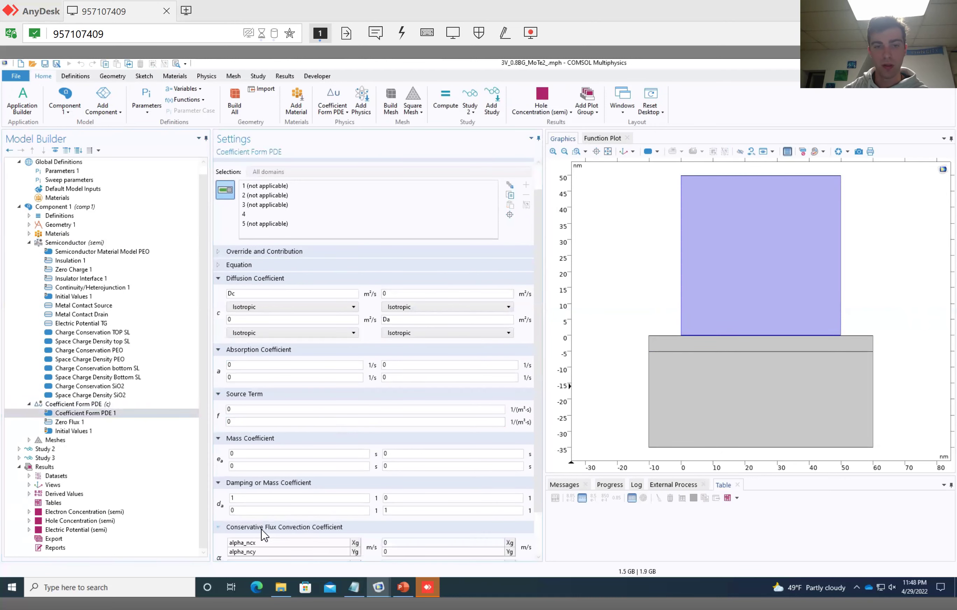
pyautogui.scroll(-2, 278, 522)
pyautogui.scroll(3, 277, 522)
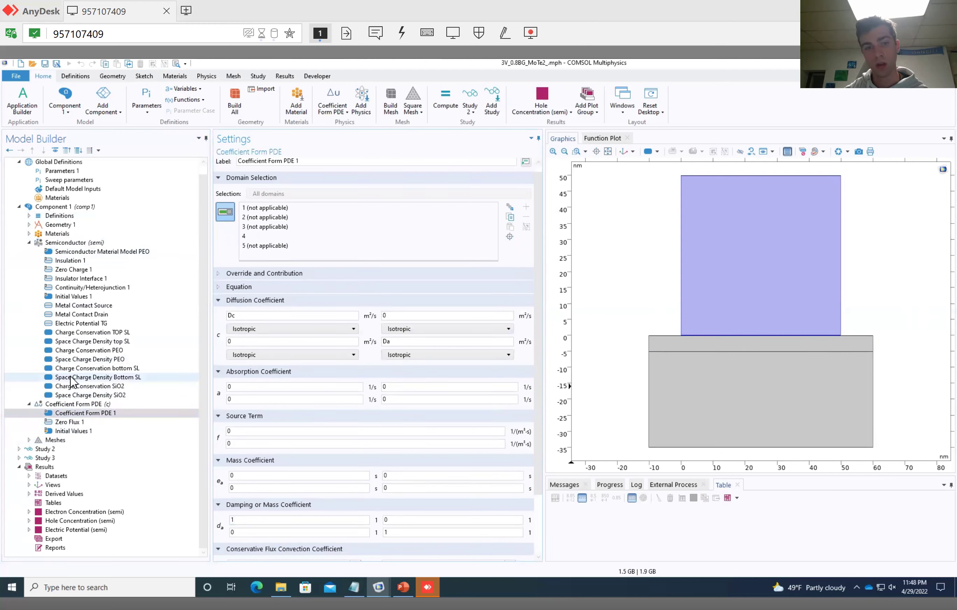
# Step: Compare the dependent variables of the Coefficient Form PDE and Semiconductor interfaces
pyautogui.click(74, 404)
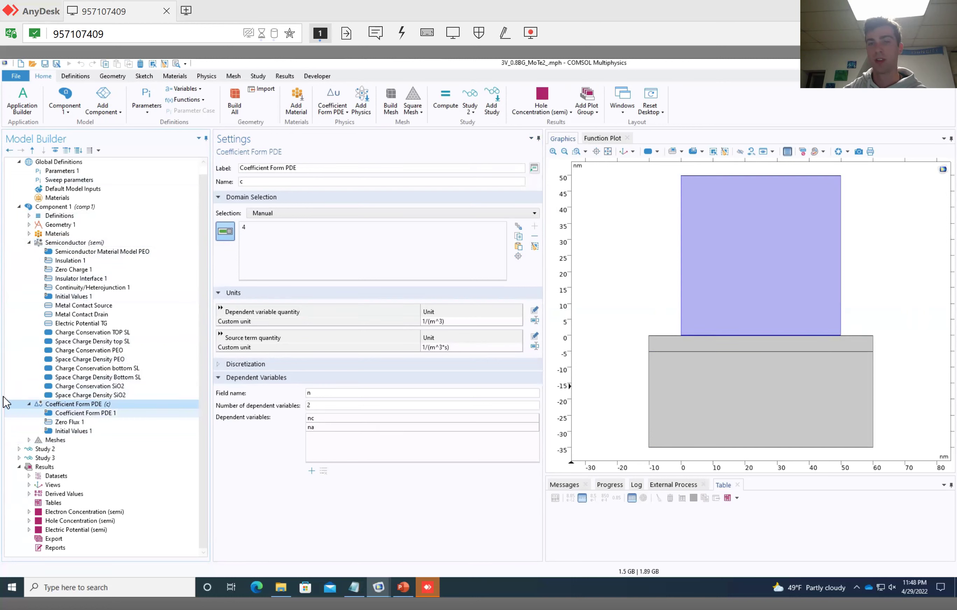
pyautogui.click(76, 242)
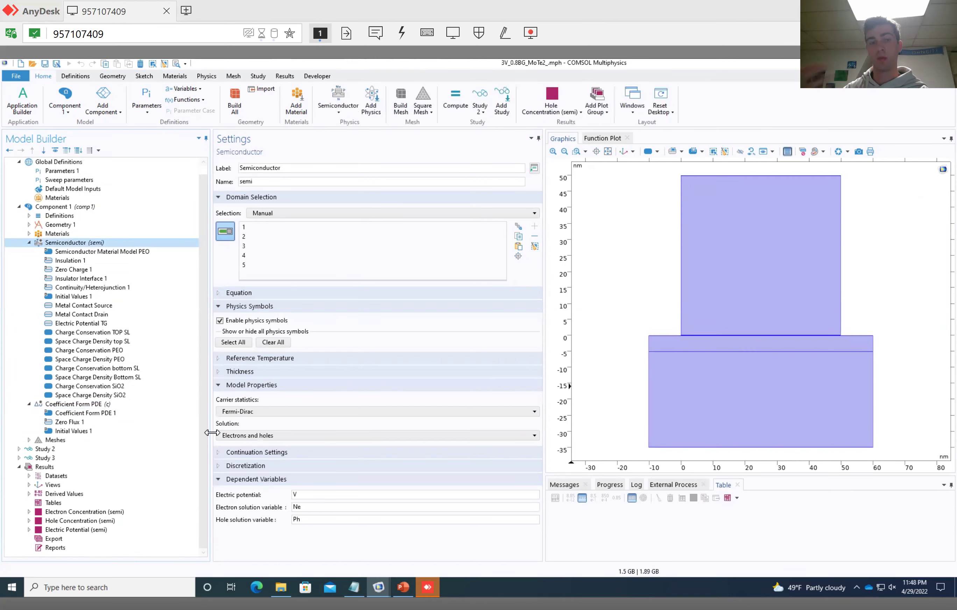
# Step: Review Semiconductor Material Model PEO, Insulation 1 and Zero Charge 1, expanding the Equation section of Zero Charge 1
pyautogui.click(119, 251)
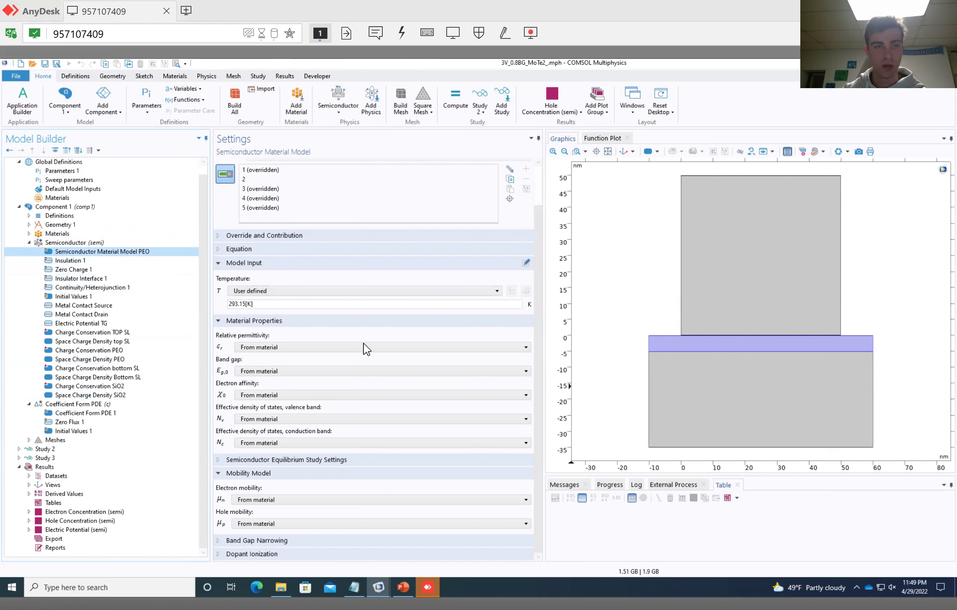
pyautogui.click(76, 260)
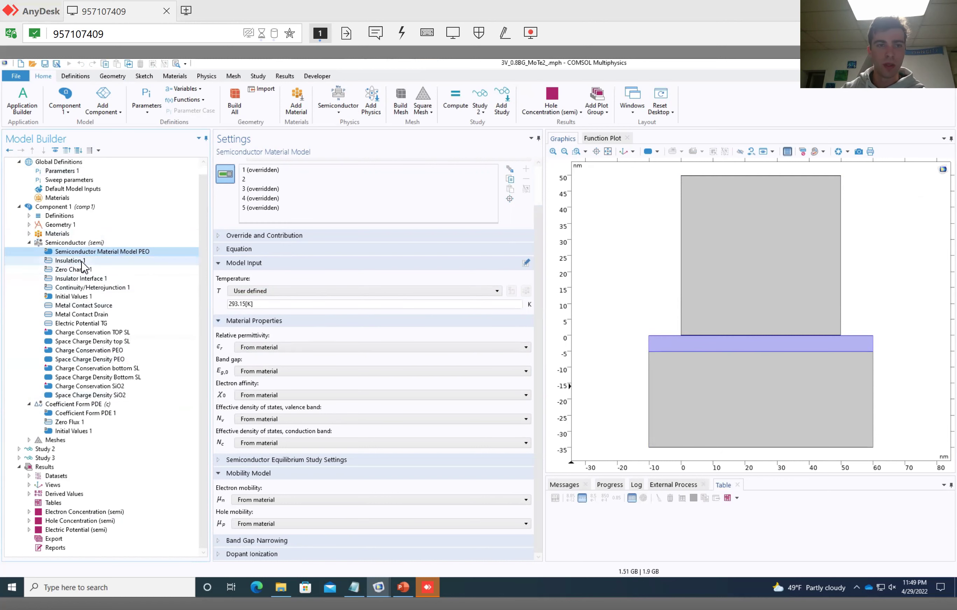
pyautogui.click(75, 269)
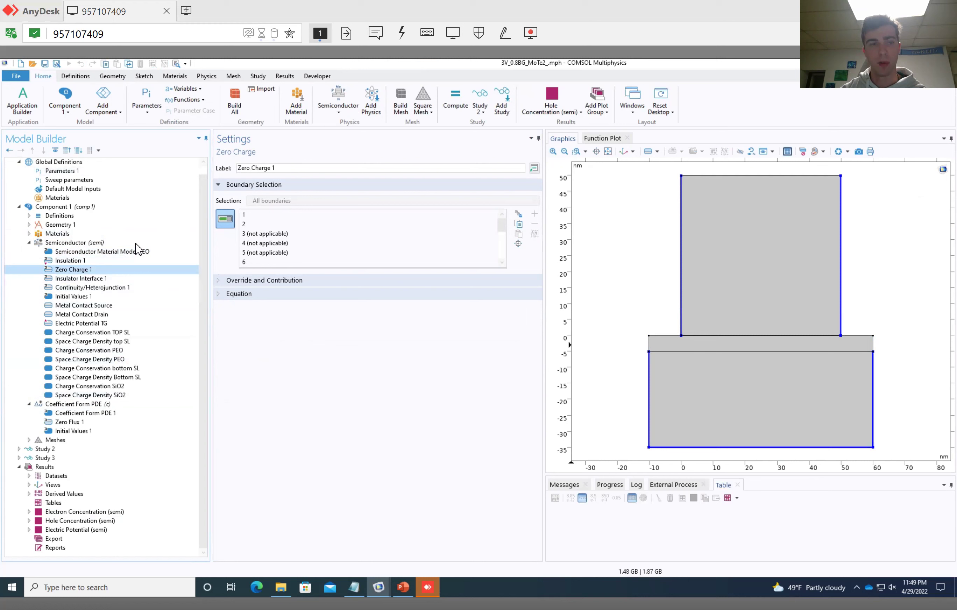
pyautogui.click(89, 261)
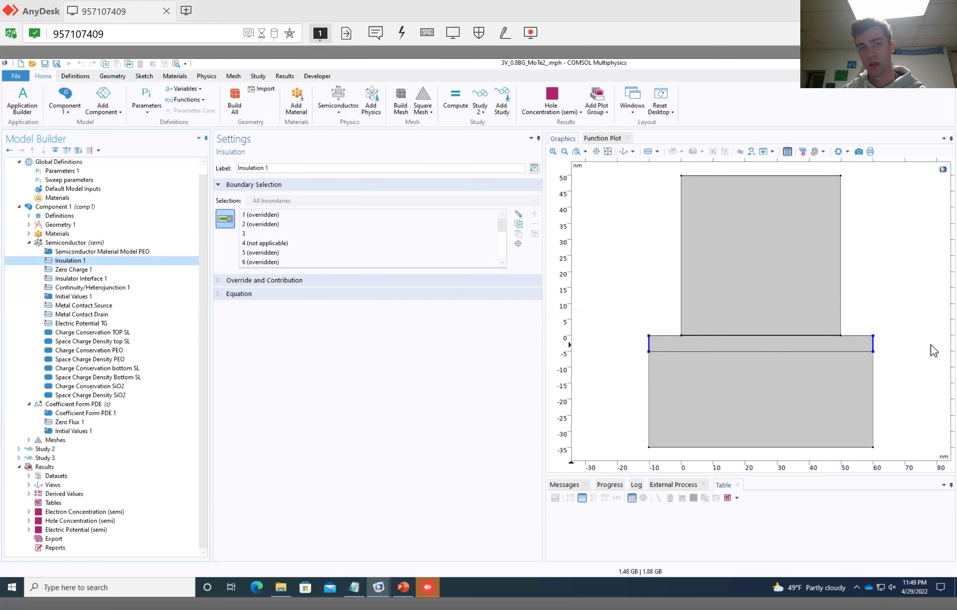
pyautogui.click(141, 269)
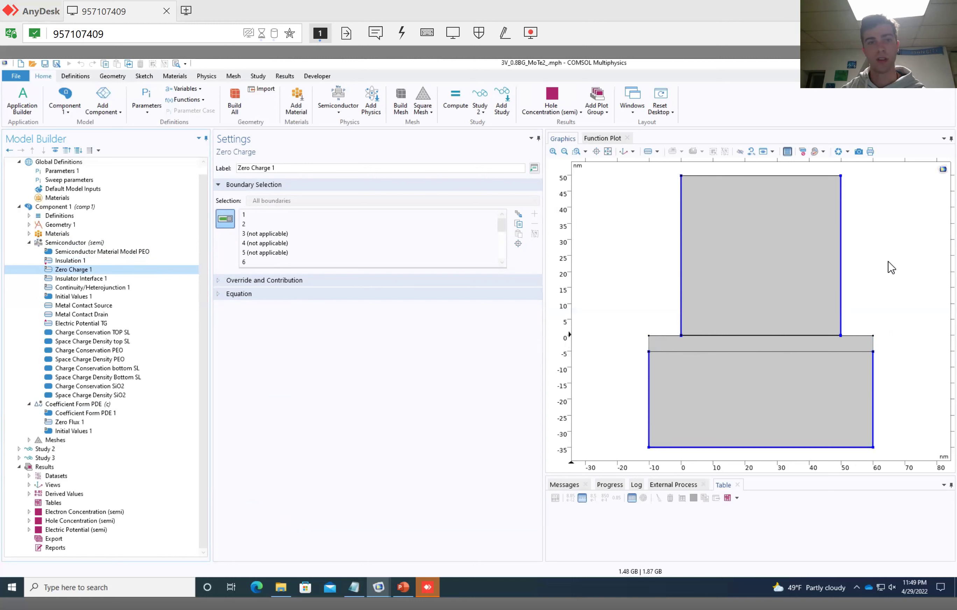
pyautogui.click(231, 293)
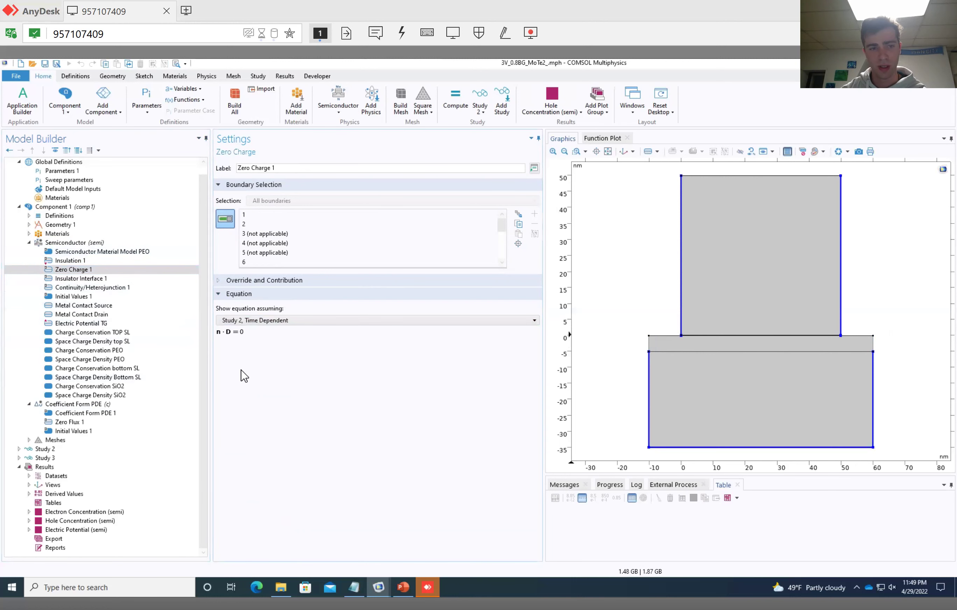
# Step: Review the boundaries of Insulator Interface 1 and the default continuity and initial value conditions of the Semiconductor interface
pyautogui.click(91, 279)
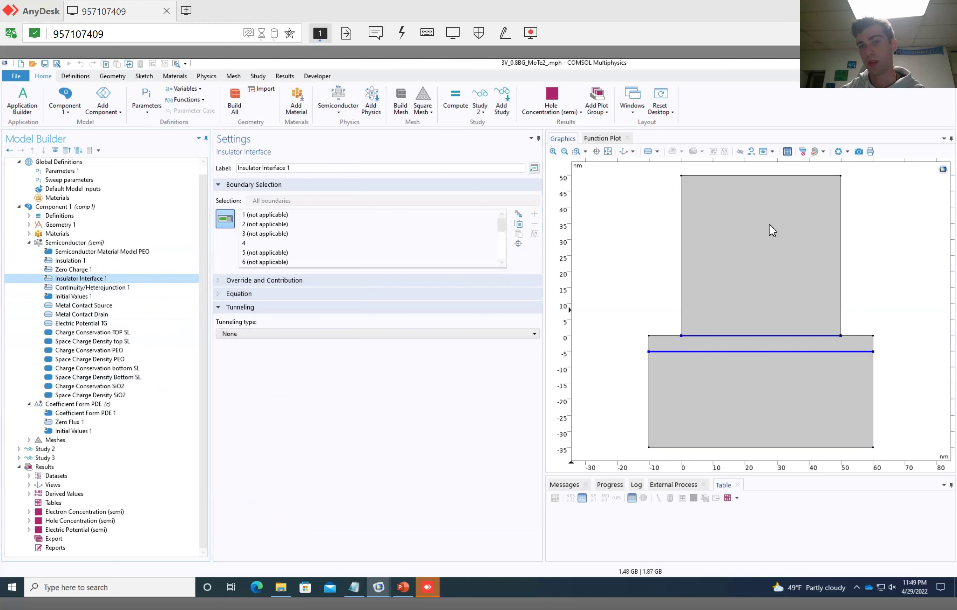
pyautogui.press('Down')
pyautogui.press('Down')
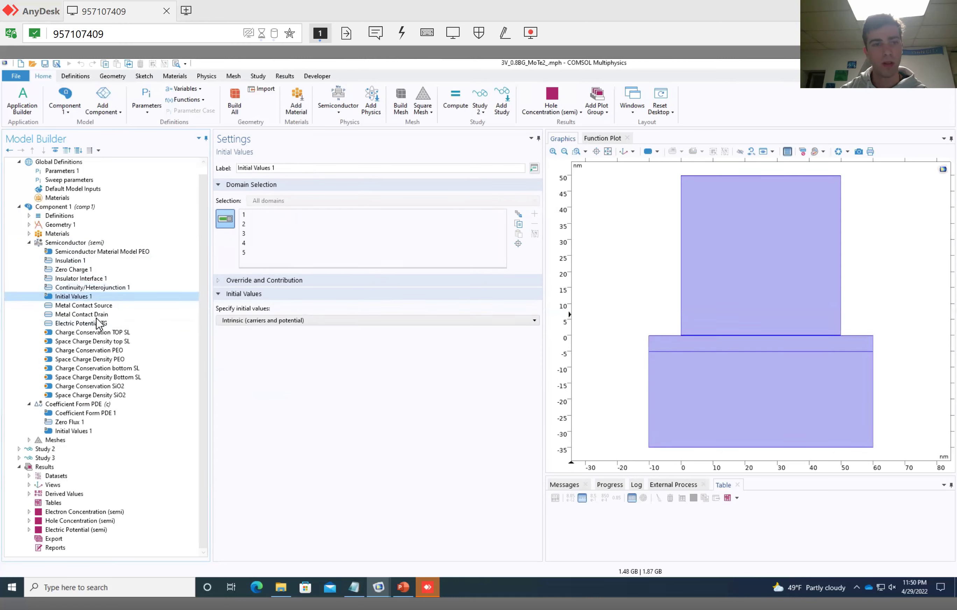
# Step: Examine the domain selection and electric field settings of Charge Conservation TOP SL
pyautogui.click(121, 332)
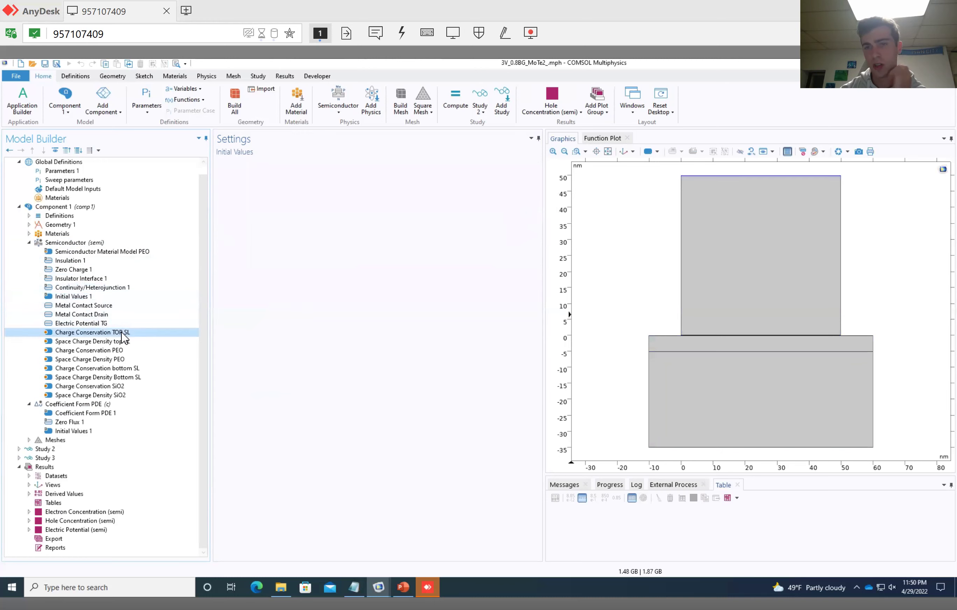
pyautogui.click(112, 342)
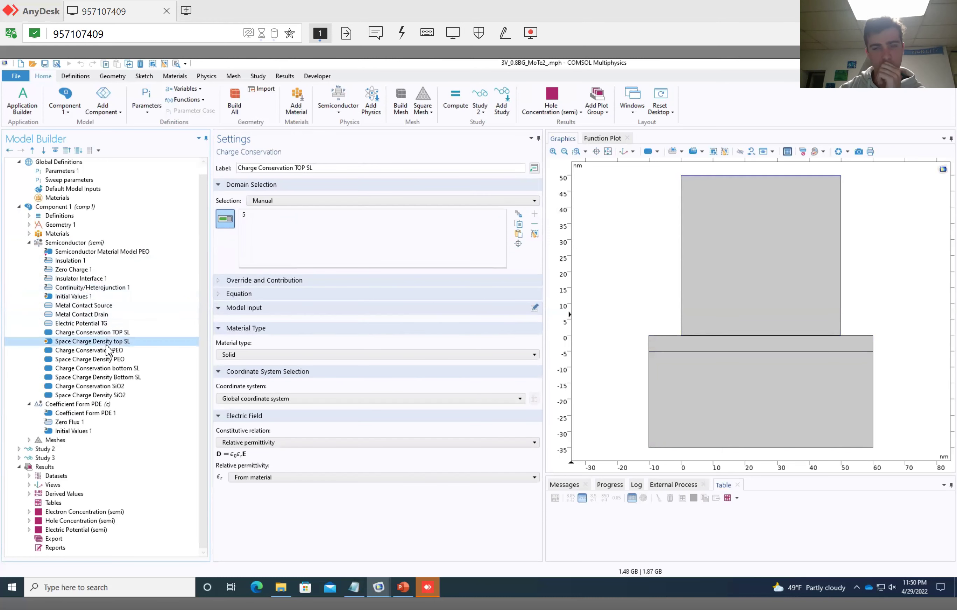
pyautogui.click(118, 333)
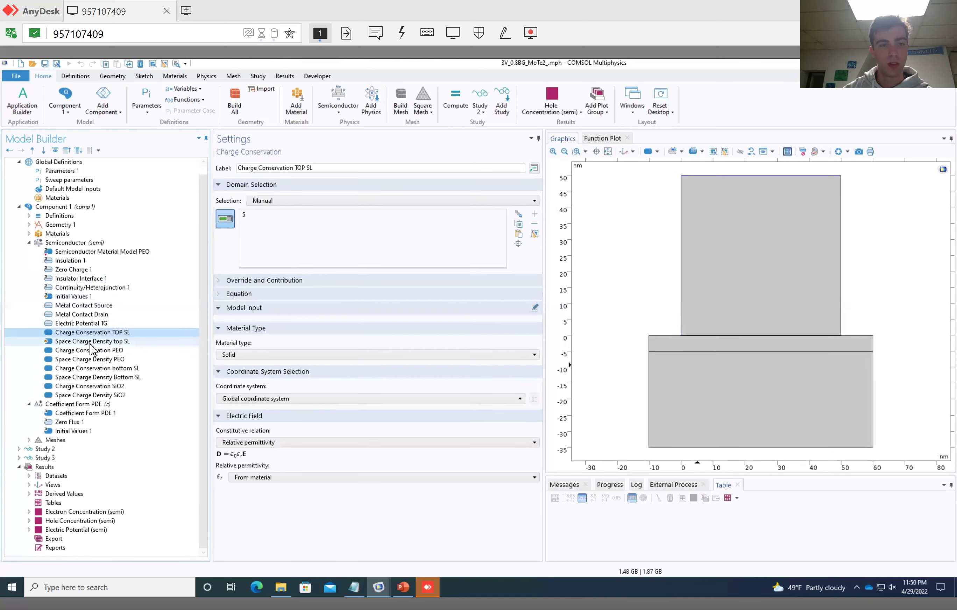
# Step: Examine the equation and charge density of Space Charge Density top SL and inspect its thin domain close up
pyautogui.click(105, 343)
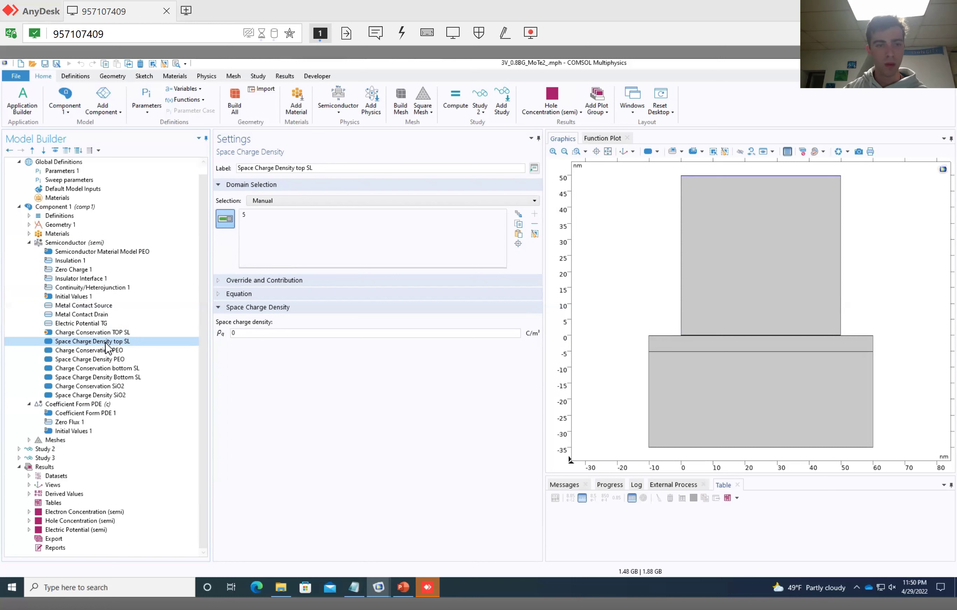
pyautogui.click(240, 295)
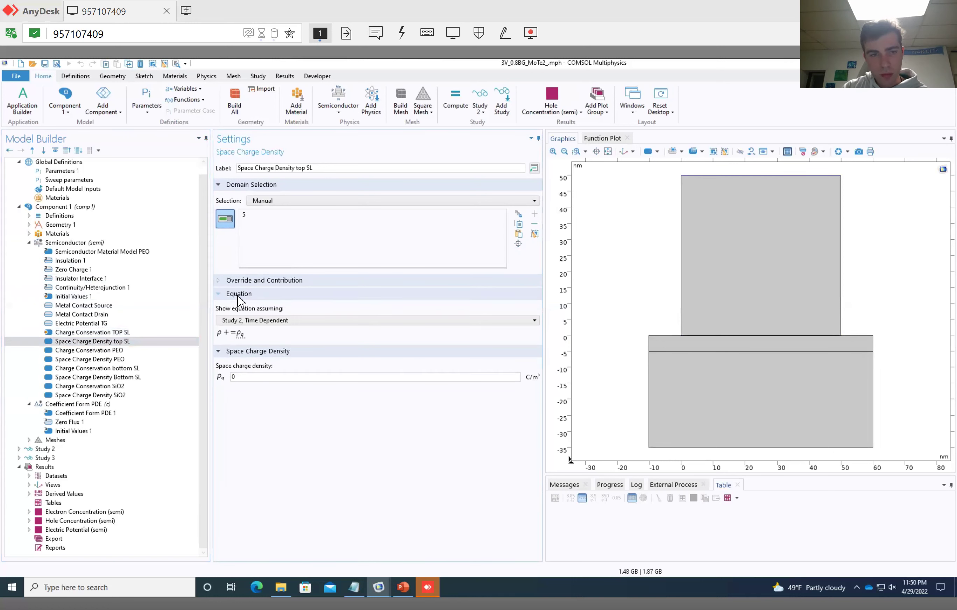
pyautogui.click(238, 295)
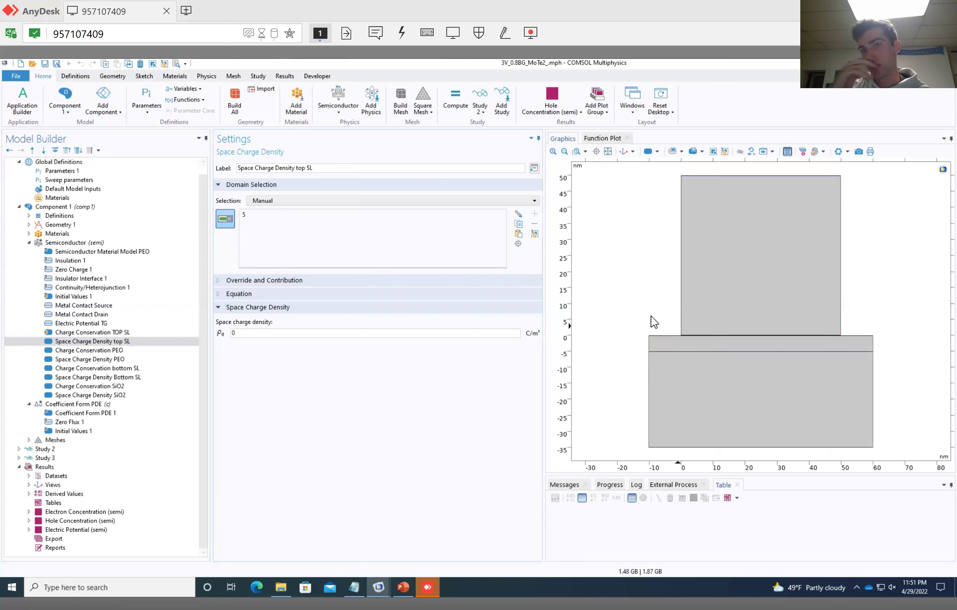
pyautogui.click(575, 151)
pyautogui.moveTo(672, 171); pyautogui.dragTo(714, 204)
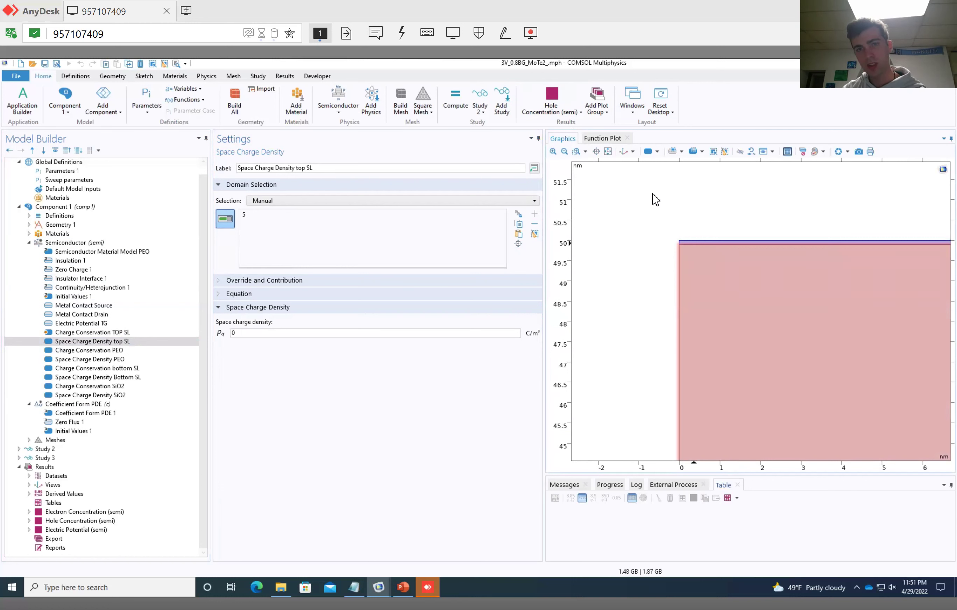
pyautogui.click(608, 152)
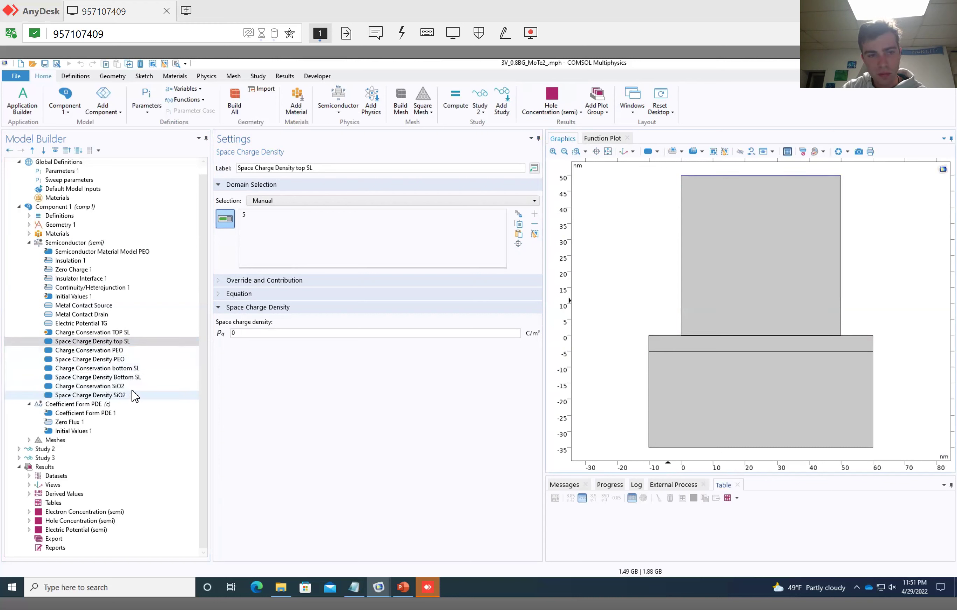
# Step: Review the charge conservation and space charge density conditions of the SiO2 and PEO domains
pyautogui.click(132, 386)
pyautogui.click(132, 395)
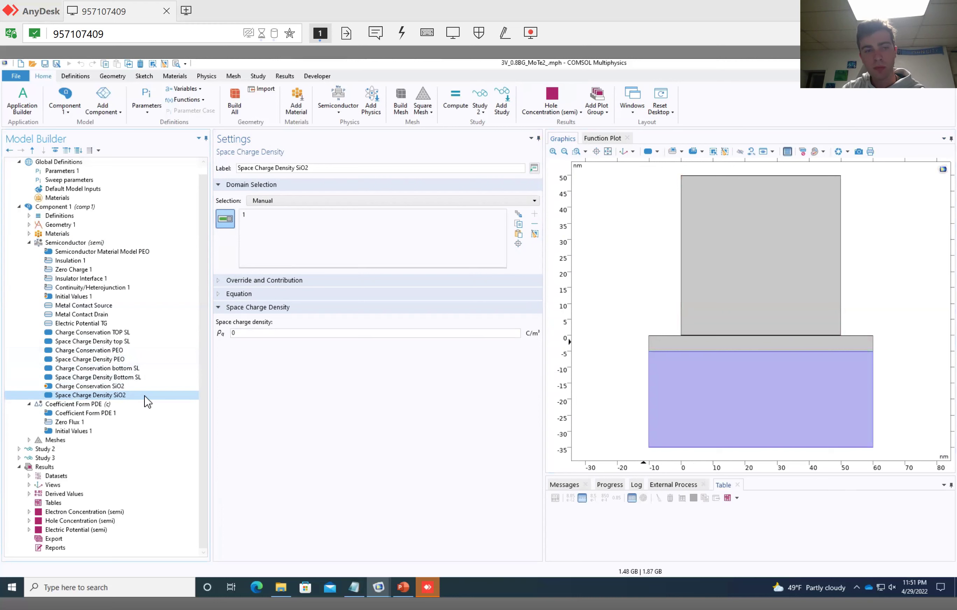
pyautogui.click(107, 350)
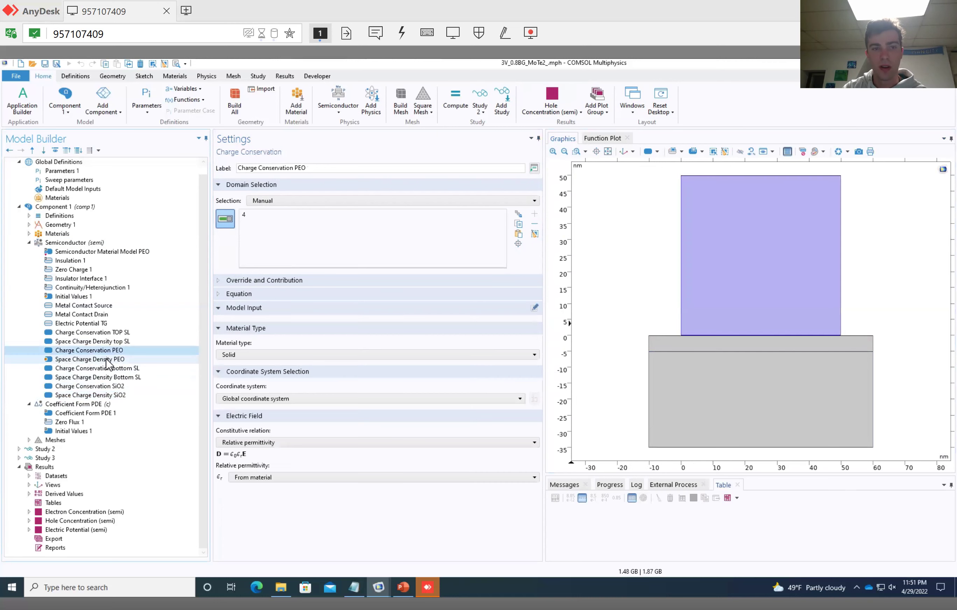
pyautogui.click(108, 360)
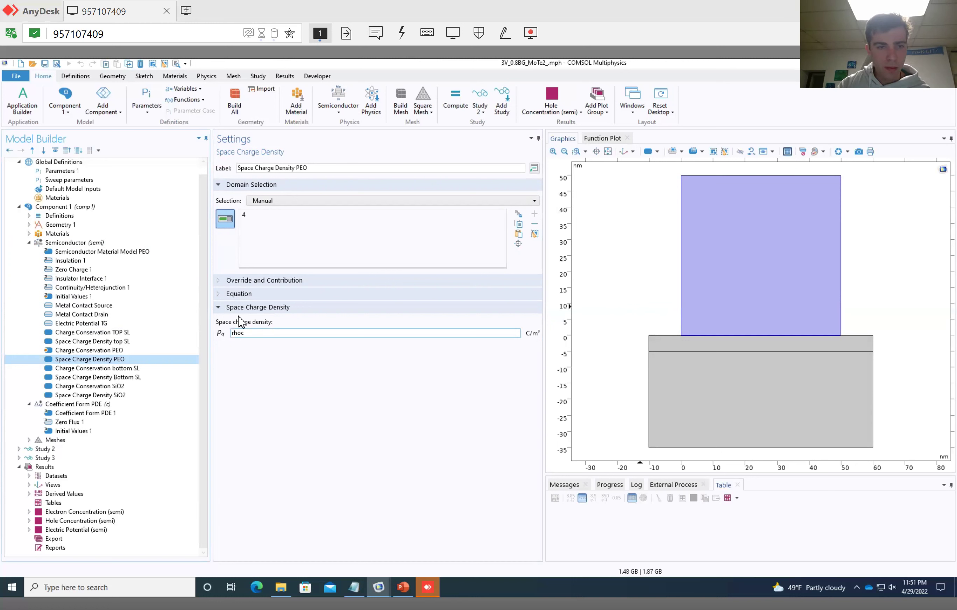
# Step: Examine which domain features can be added to the Semiconductor interface, and check the top SL charge conditions
pyautogui.click(80, 332)
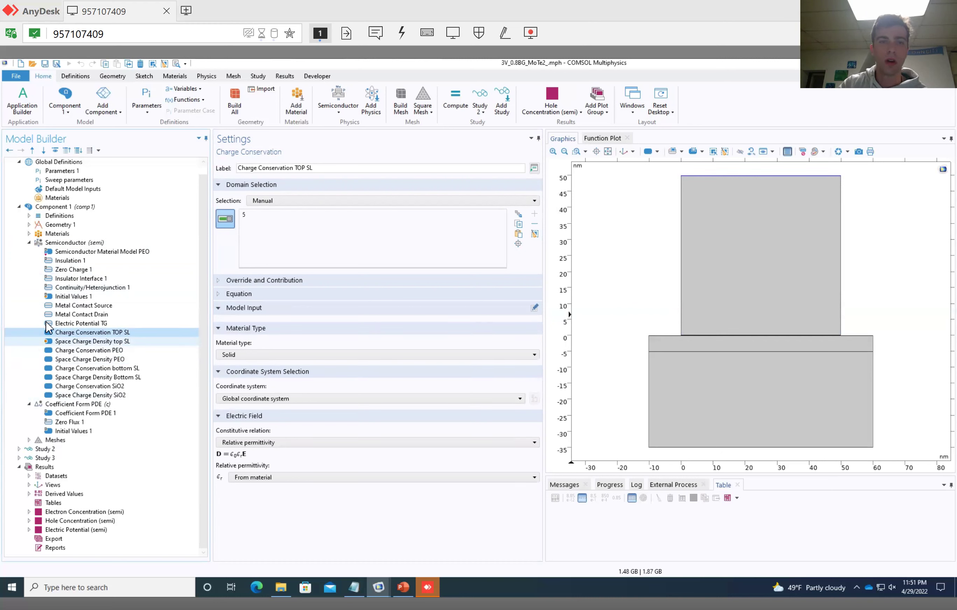
pyautogui.click(206, 76)
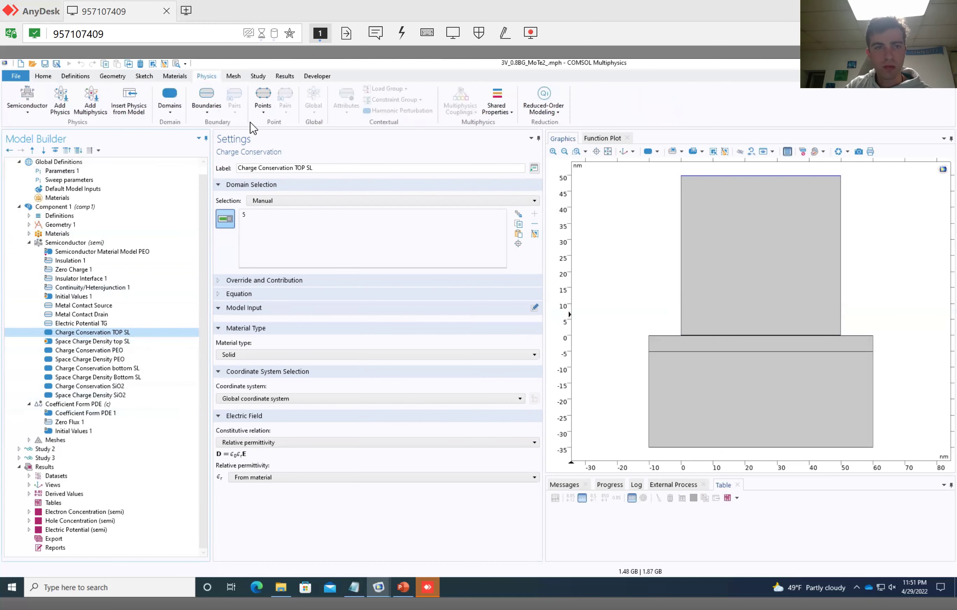
pyautogui.click(170, 108)
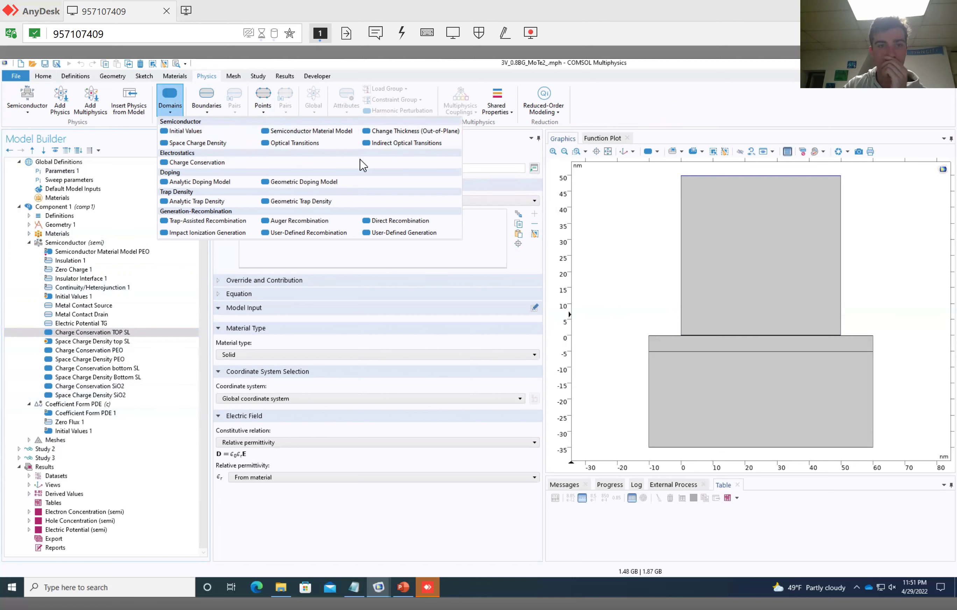
pyautogui.click(121, 359)
pyautogui.click(116, 341)
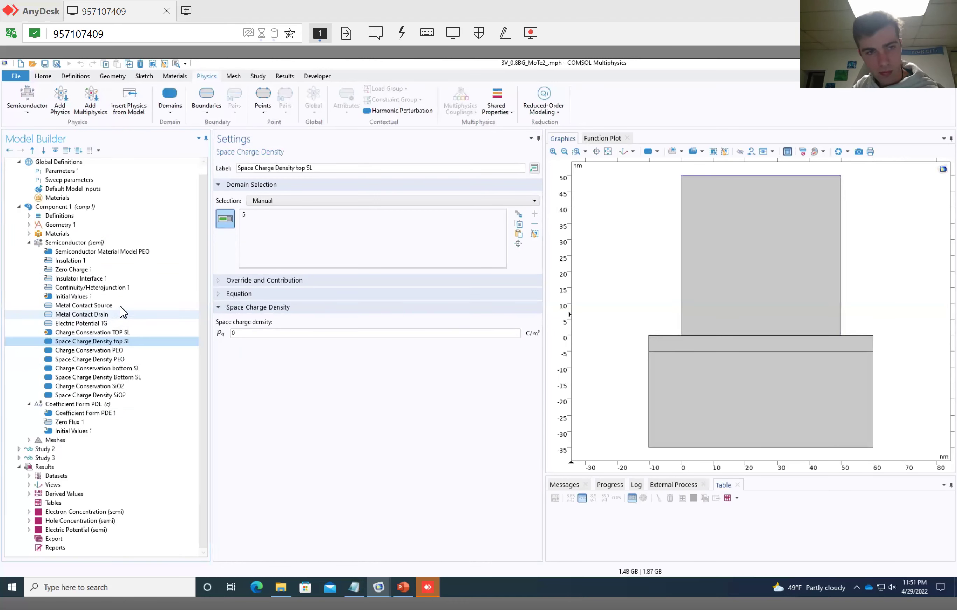
# Step: Compare the boundaries and terminal voltages of Metal Contact Source and Metal Contact Drain
pyautogui.click(91, 306)
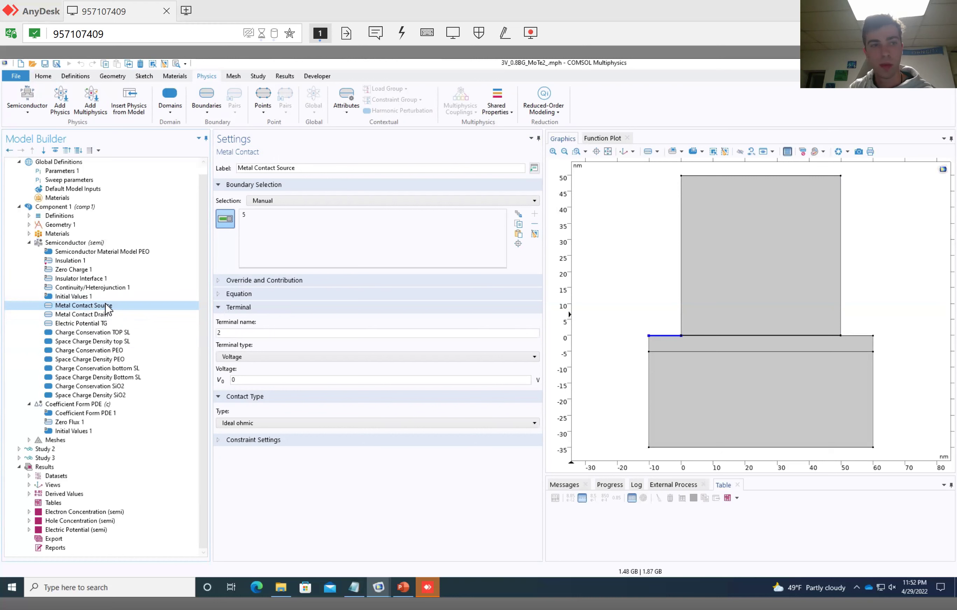
pyautogui.click(88, 316)
pyautogui.click(86, 323)
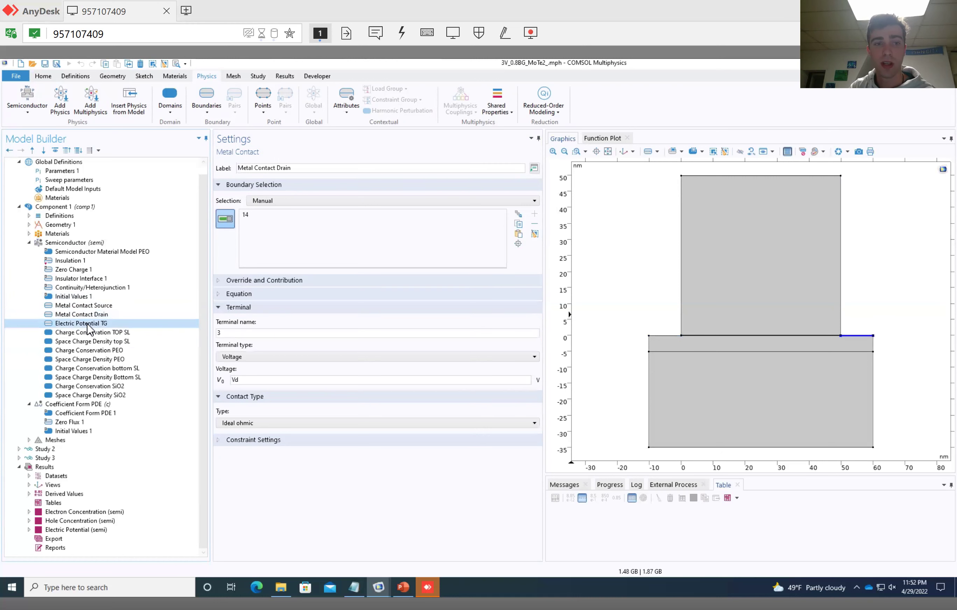
pyautogui.click(100, 306)
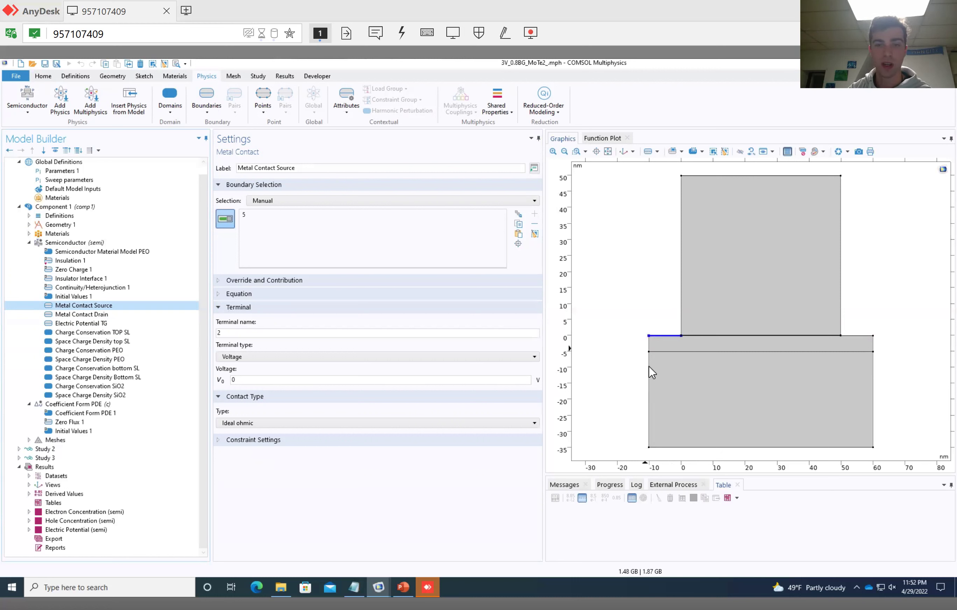
pyautogui.click(251, 380)
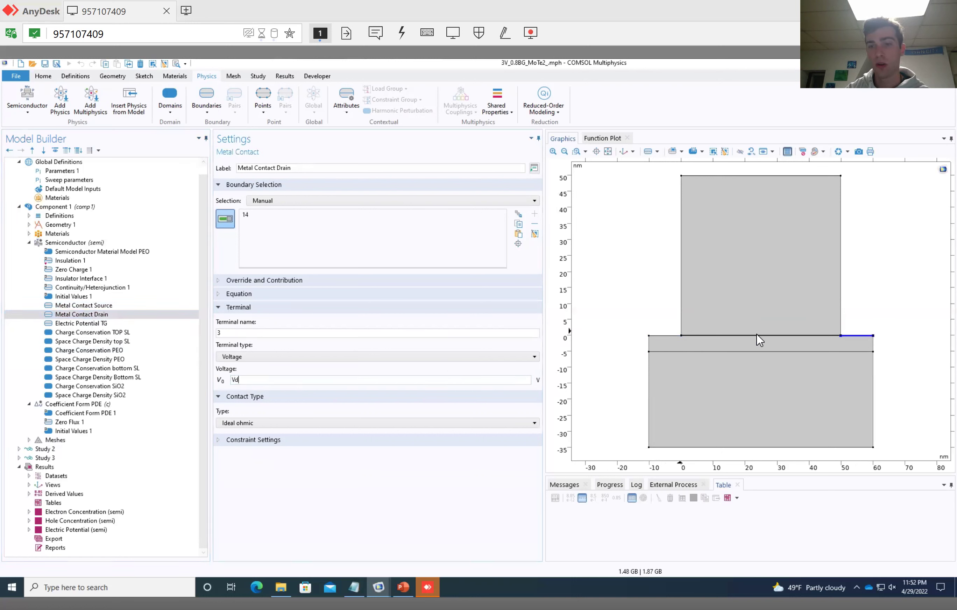
# Step: Trace the drain voltage Vd through Variables 1 to its piecewise function pw4 in the component definitions
pyautogui.click(30, 216)
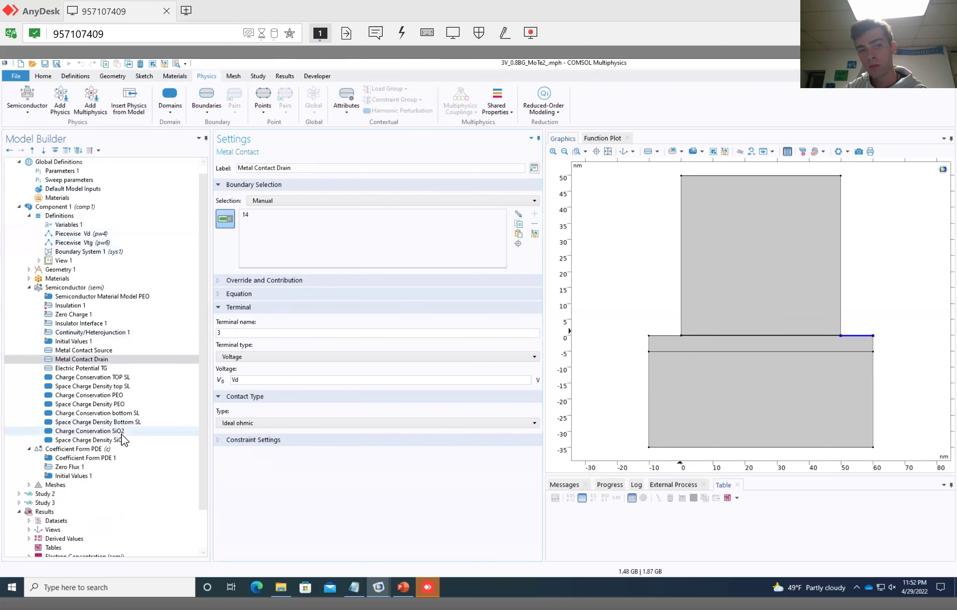
pyautogui.click(245, 378)
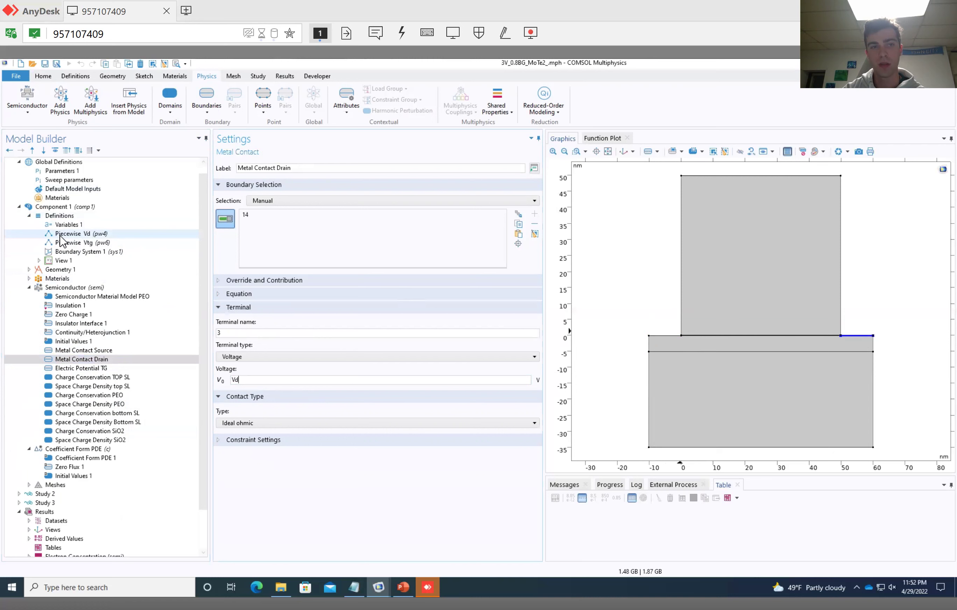
pyautogui.click(70, 227)
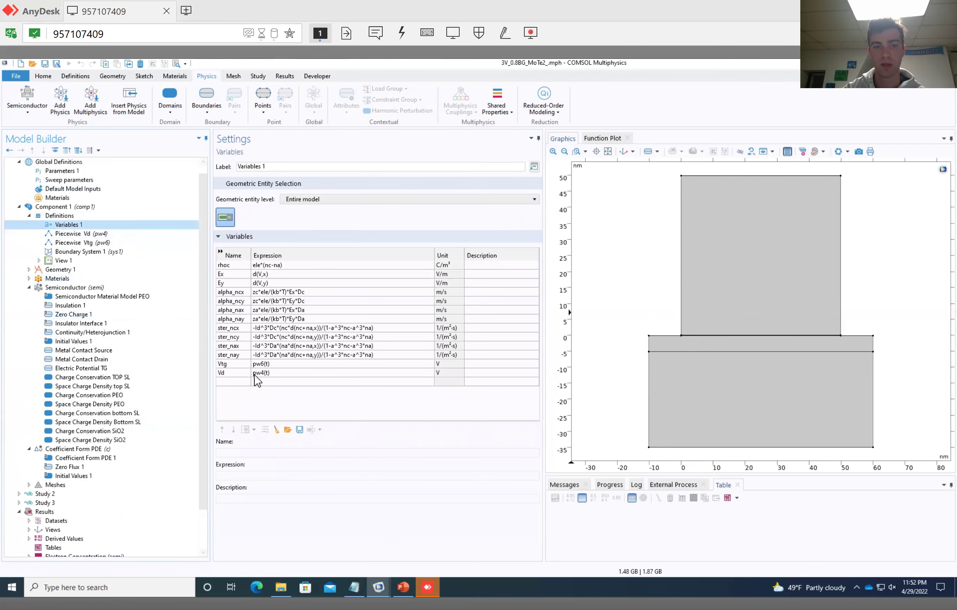
pyautogui.click(230, 373)
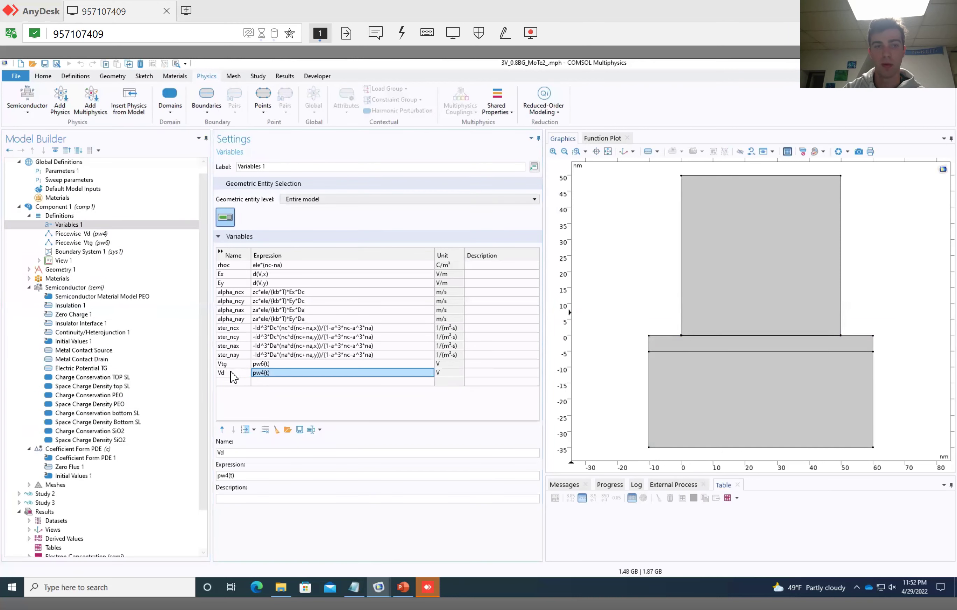
pyautogui.click(262, 373)
pyautogui.click(87, 234)
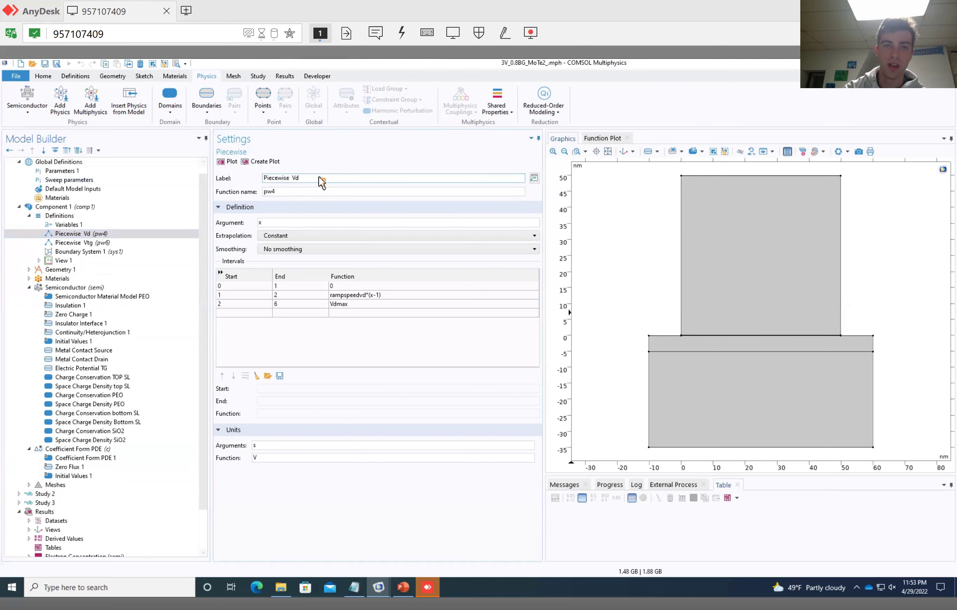
# Step: Remove the trial characters from the label of piecewise function pw4, restoring it to "Piecewise Vd"
pyautogui.click(80, 457)
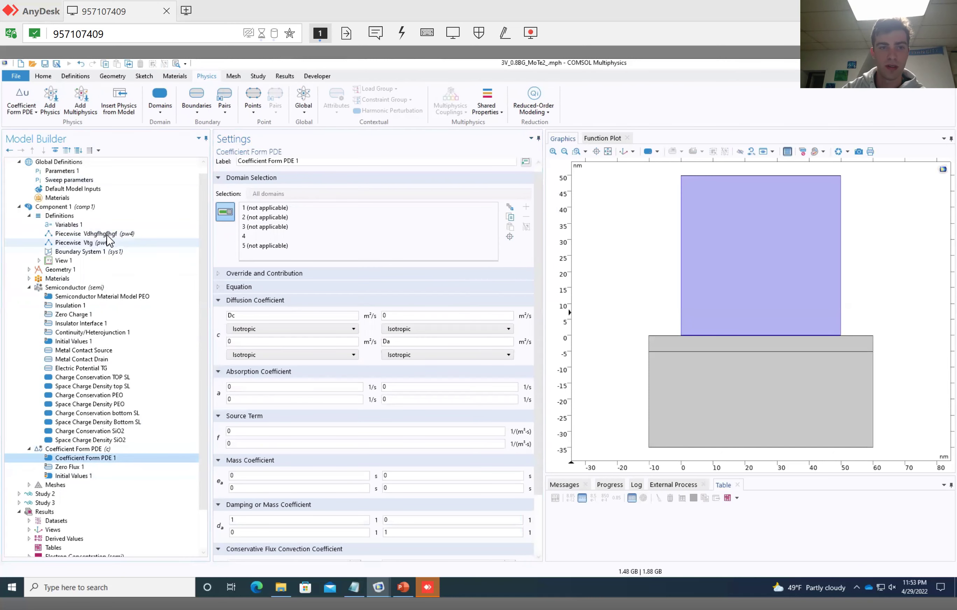
pyautogui.click(132, 233)
pyautogui.moveTo(325, 178); pyautogui.dragTo(301, 178)
pyautogui.press('BackSpace')
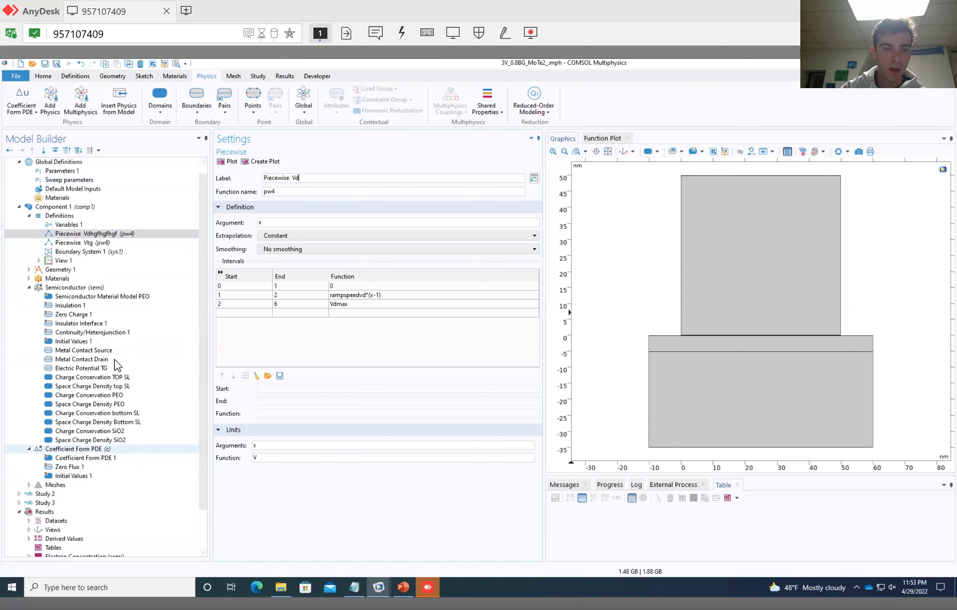
# Step: Review the boundary, electric potential and contact work function of Electric Potential TG
pyautogui.click(96, 359)
pyautogui.click(97, 367)
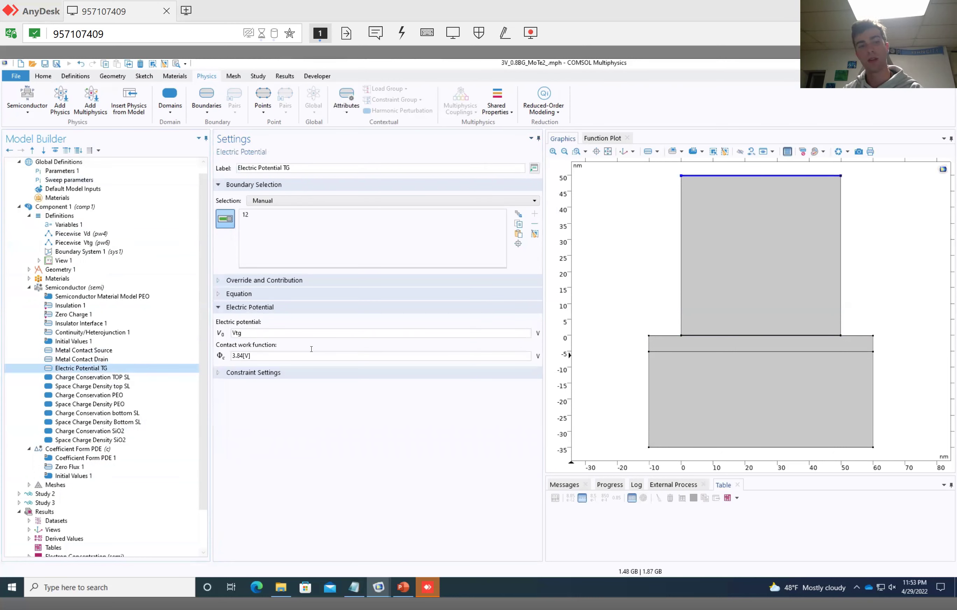
# Step: Inspect the Electric Potential TG boundary up close on the geometry and review its Vtg potential and contact work function
pyautogui.click(576, 151)
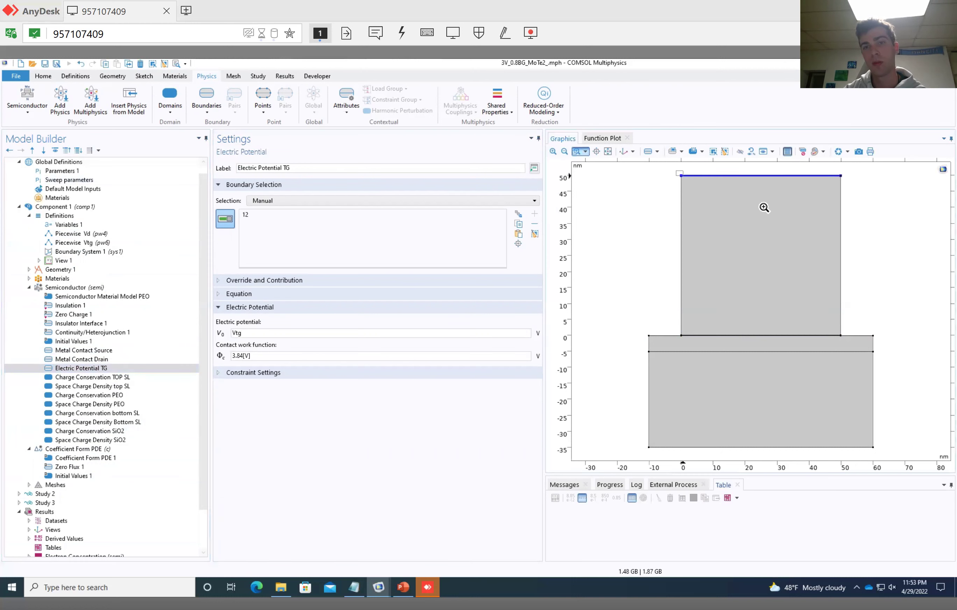
pyautogui.moveTo(677, 172); pyautogui.dragTo(794, 222)
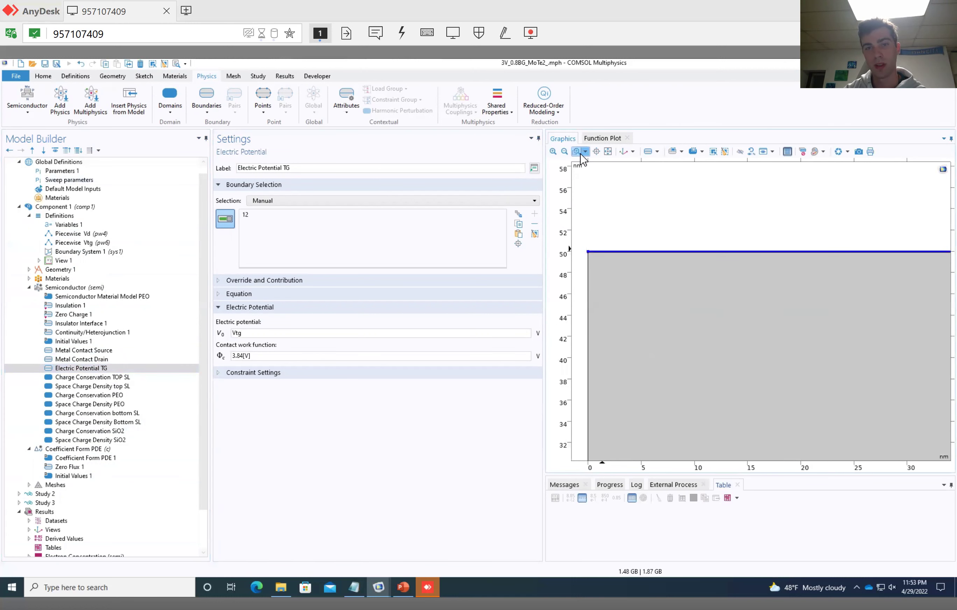
pyautogui.moveTo(613, 234); pyautogui.dragTo(643, 265)
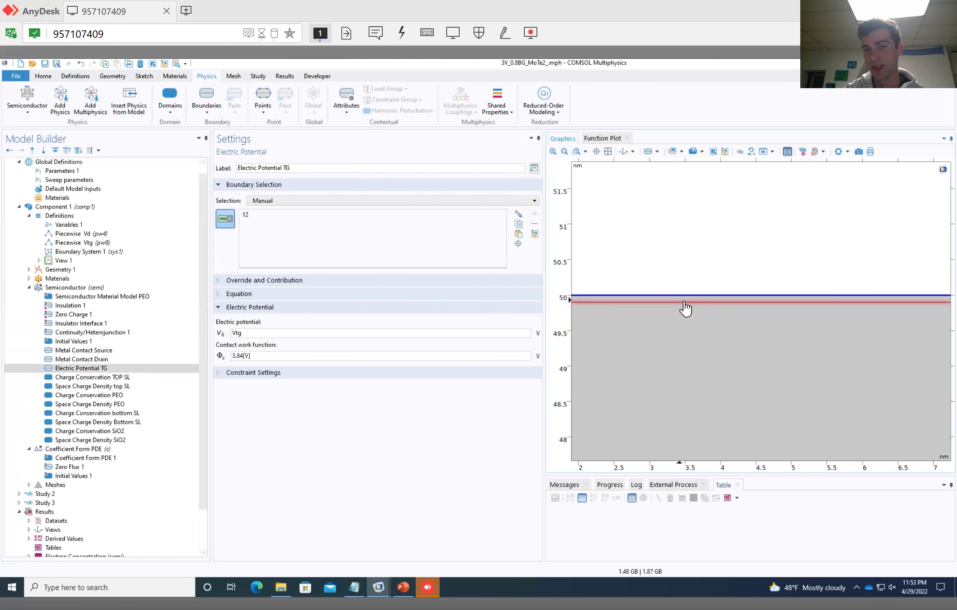
pyautogui.click(608, 152)
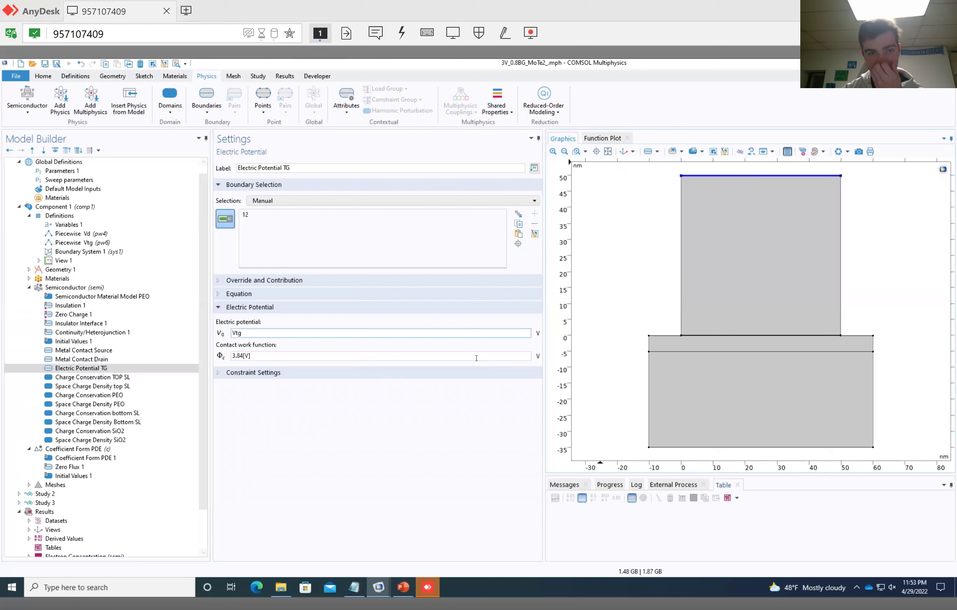
pyautogui.doubleClick(240, 332)
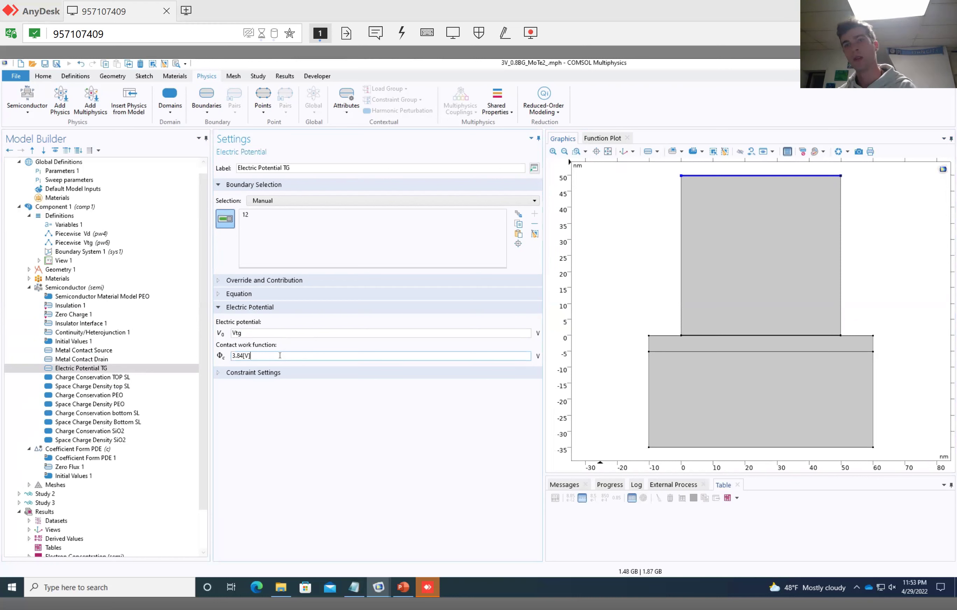
pyautogui.click(275, 348)
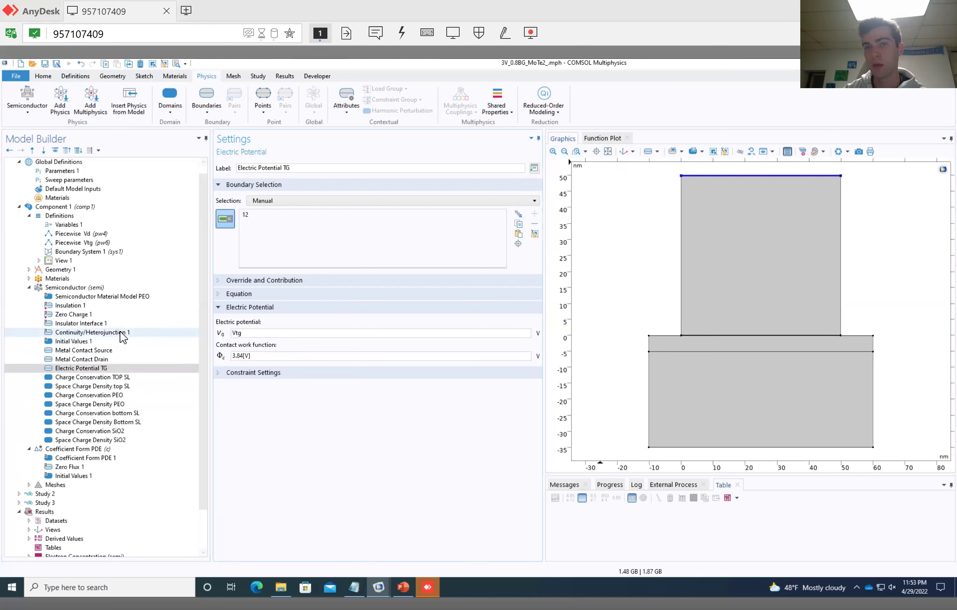
# Step: Review the domain and dependent variables of Coefficient Form PDE, then the equation and coefficients of Coefficient Form PDE 1
pyautogui.doubleClick(38, 288)
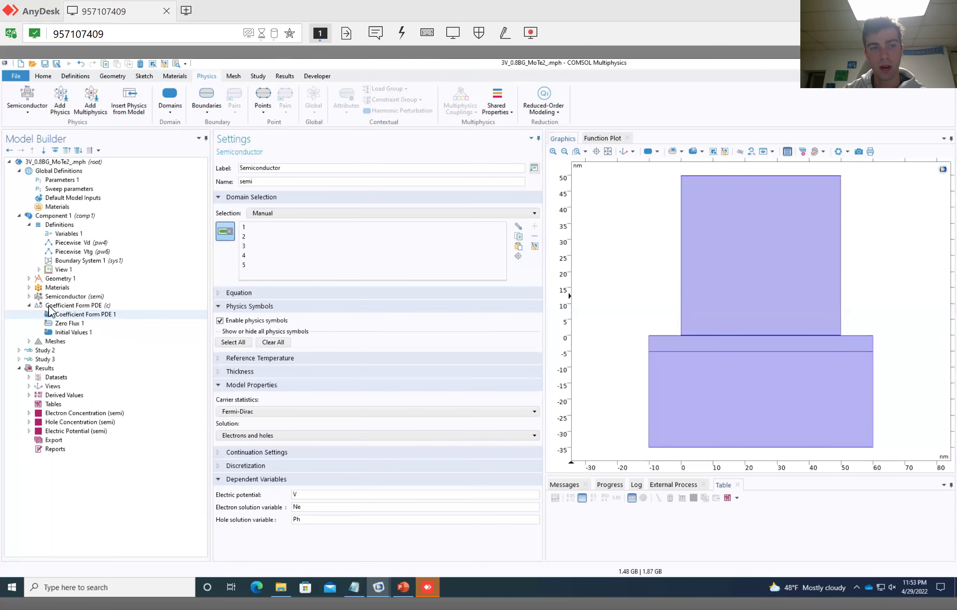
pyautogui.click(49, 306)
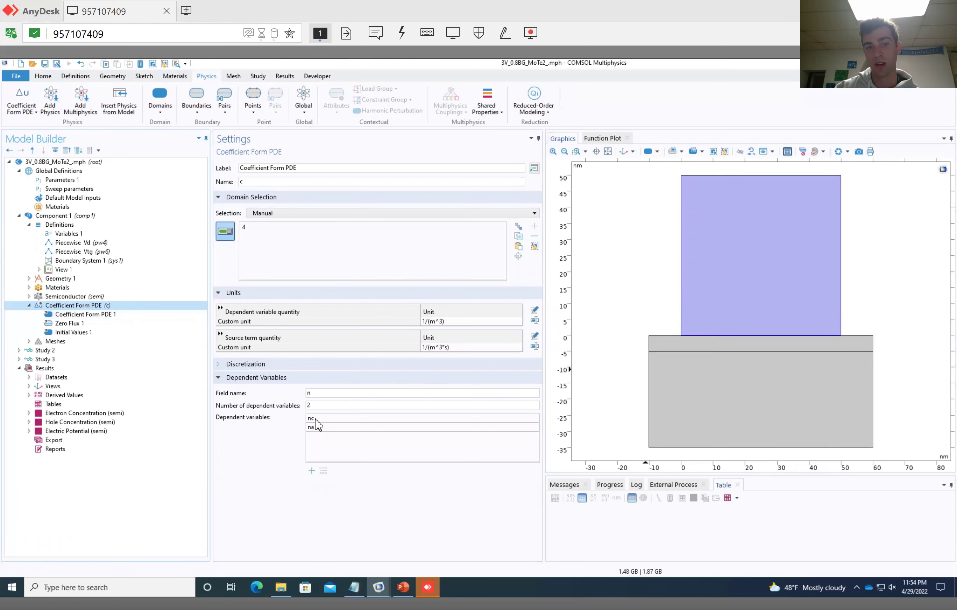
pyautogui.click(93, 315)
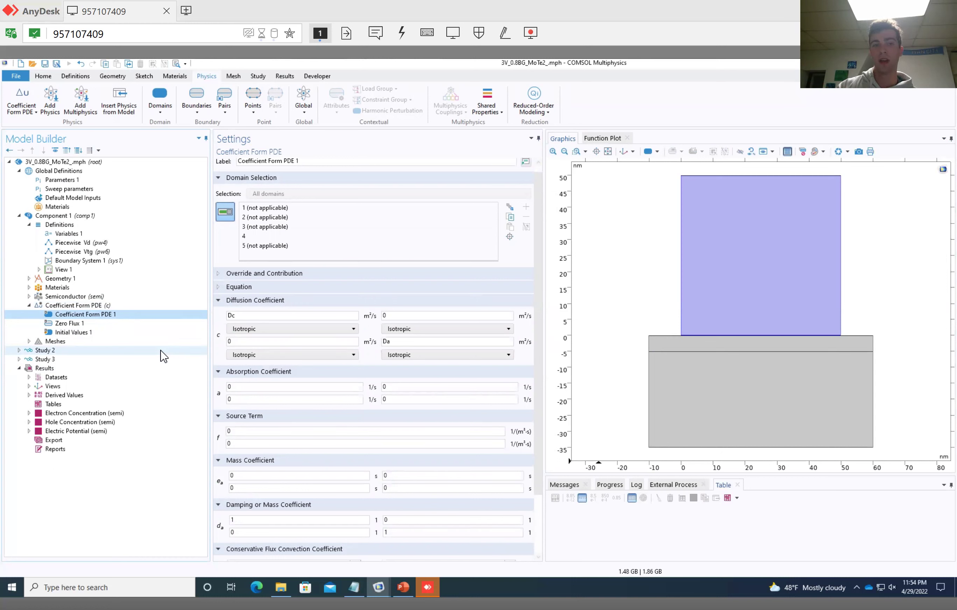
pyautogui.click(246, 286)
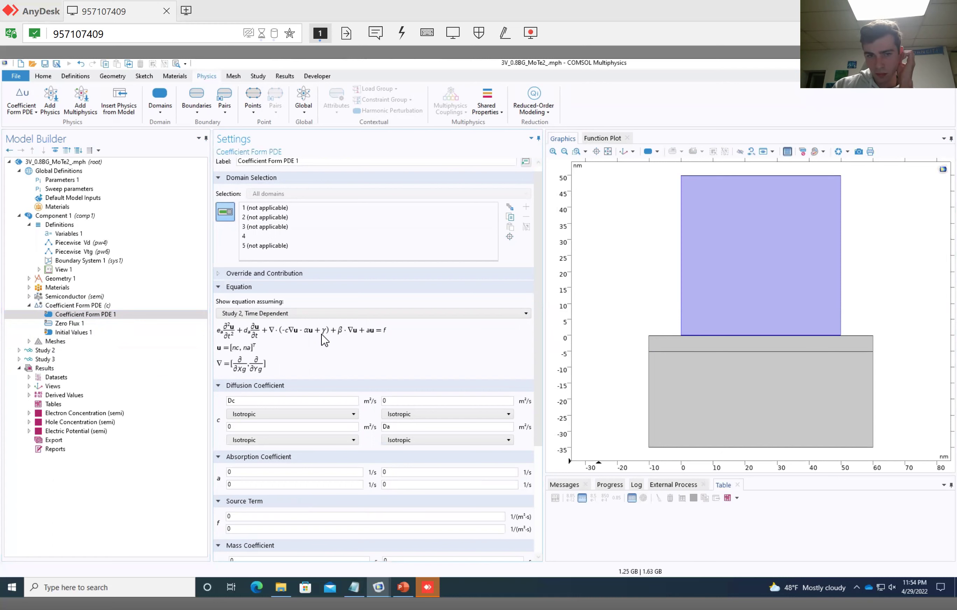
pyautogui.scroll(-2, 324, 339)
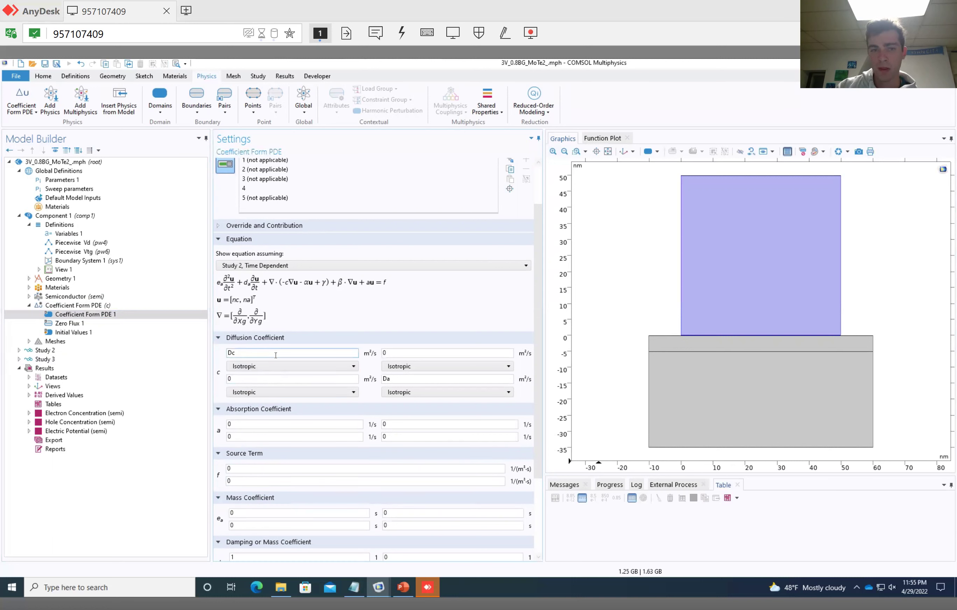
pyautogui.scroll(-3, 396, 413)
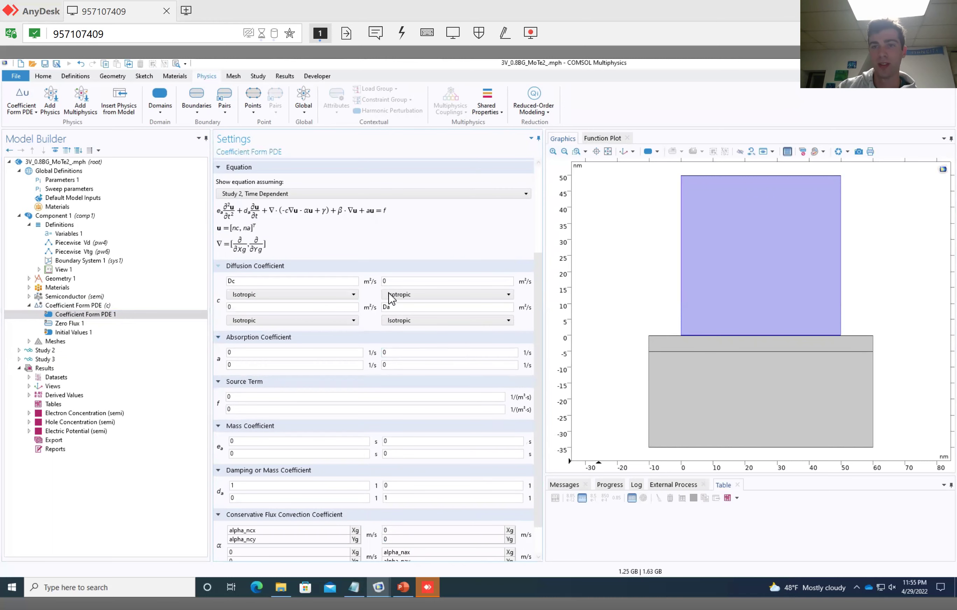
pyautogui.scroll(-2, 377, 396)
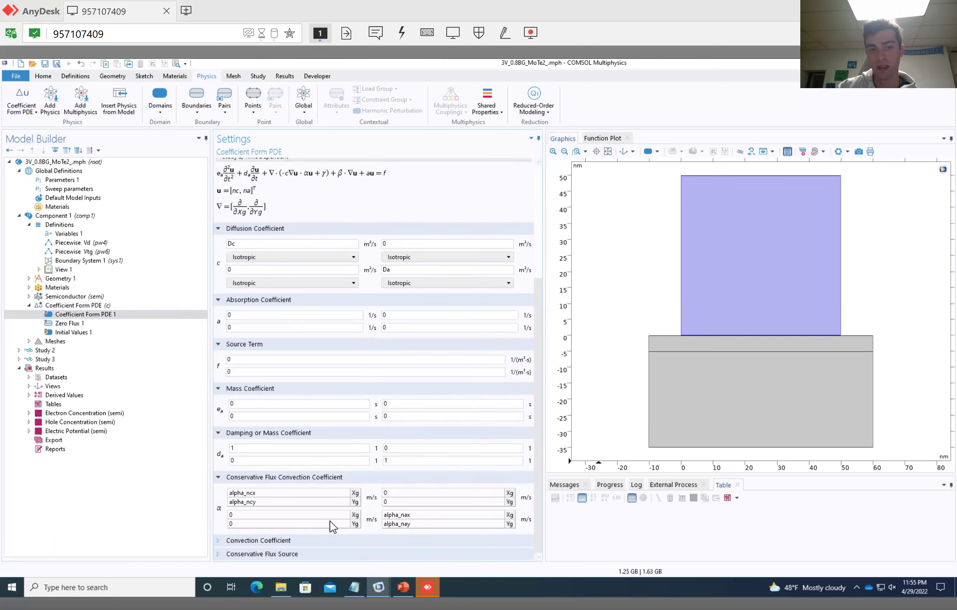
pyautogui.scroll(2, 306, 506)
pyautogui.scroll(-2, 422, 494)
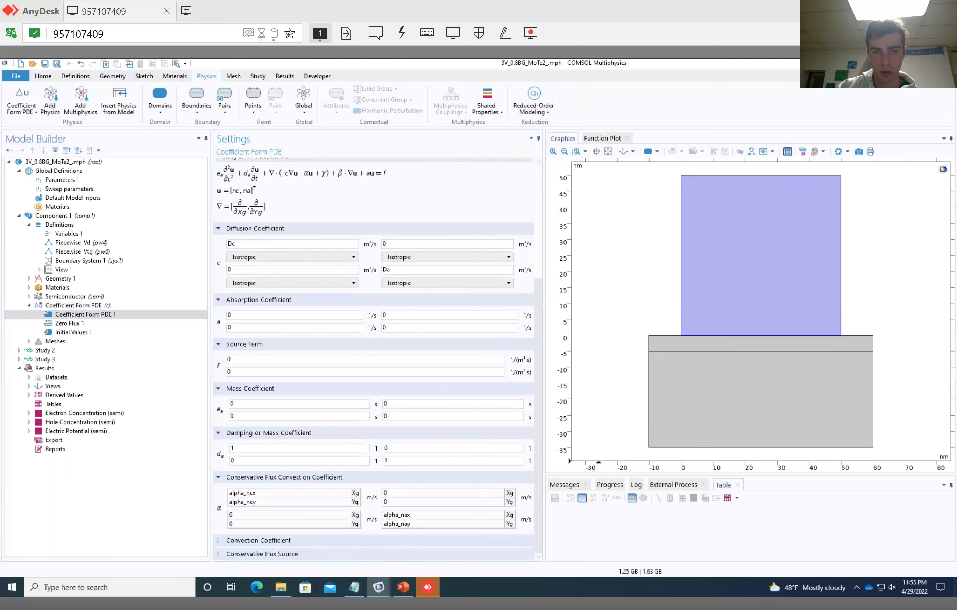
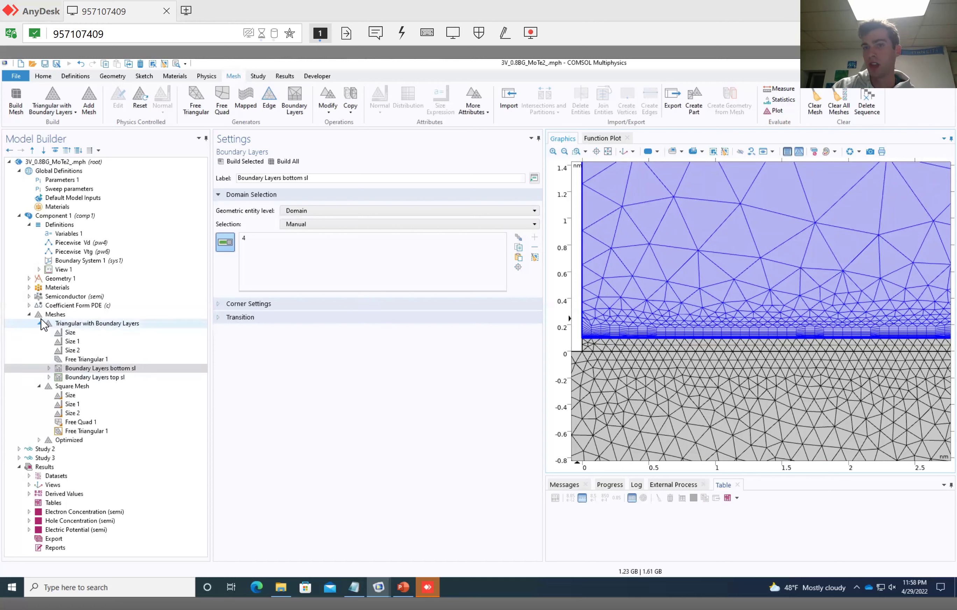
# Step: Compare the Triangular with Boundary Layers mesh with the Square Mesh sequence
pyautogui.click(40, 323)
pyautogui.click(80, 332)
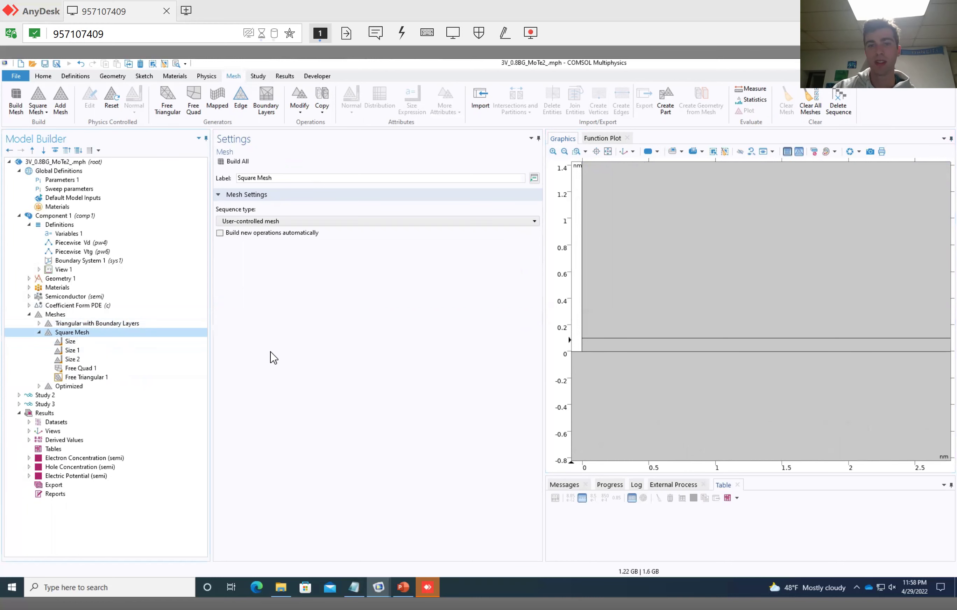
pyautogui.click(68, 324)
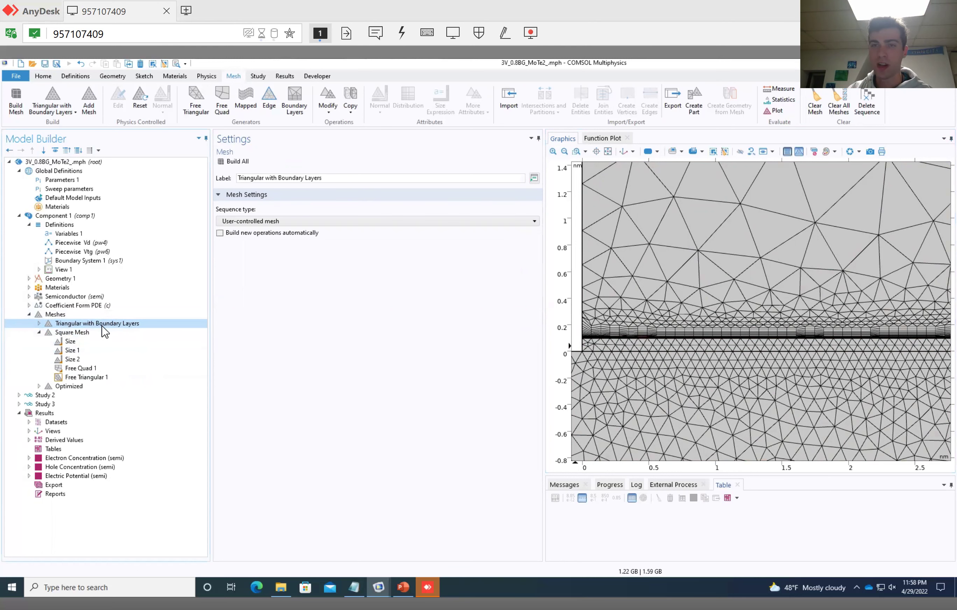
pyautogui.click(76, 333)
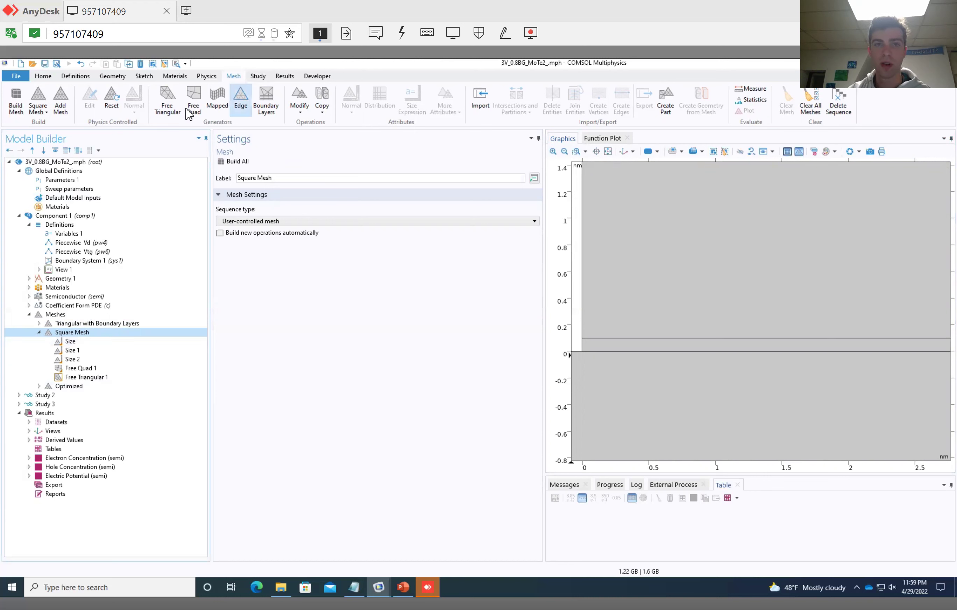
pyautogui.click(40, 333)
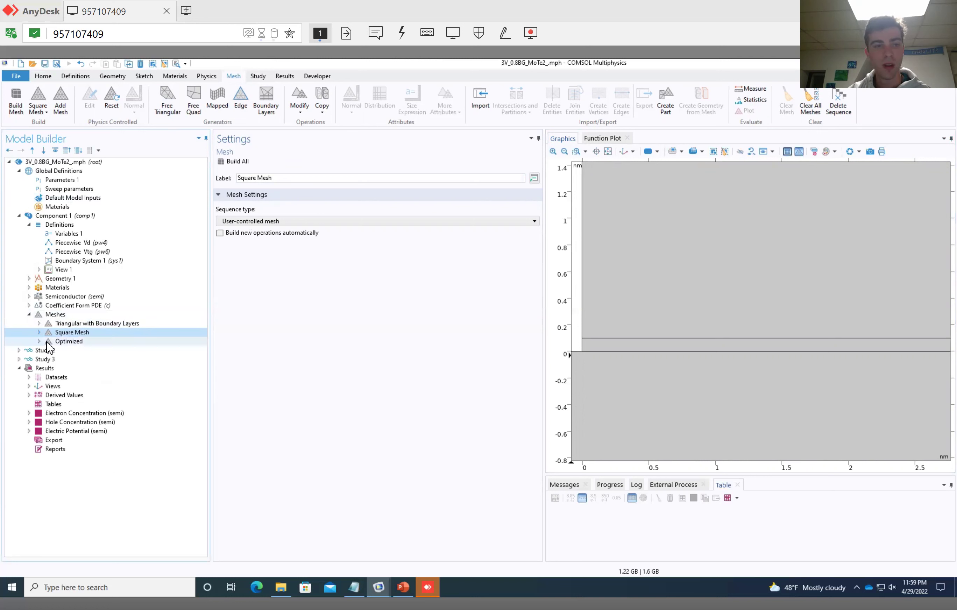
# Step: Build the complete Optimized mesh sequence from its Size settings
pyautogui.click(66, 341)
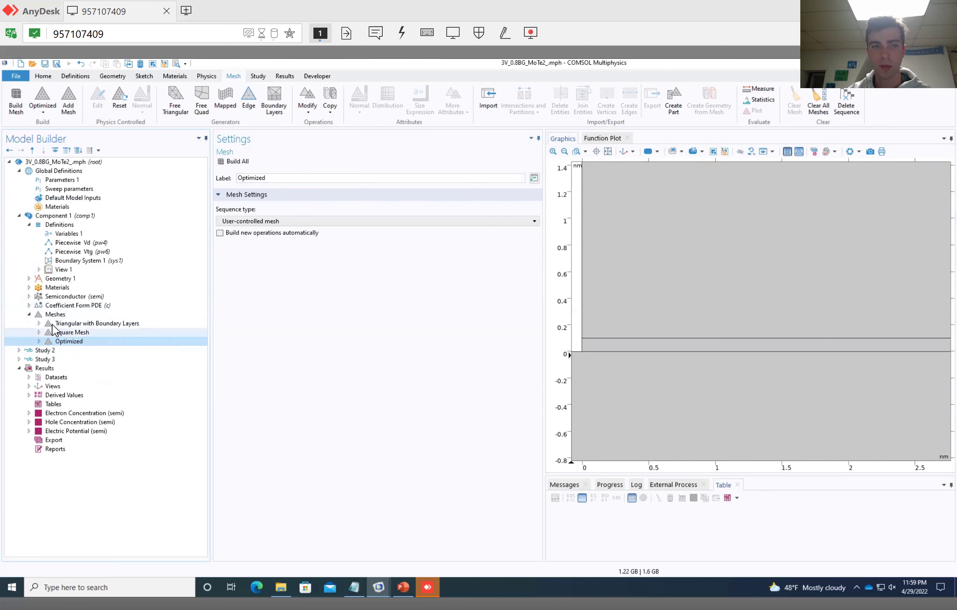
pyautogui.click(39, 341)
pyautogui.click(70, 350)
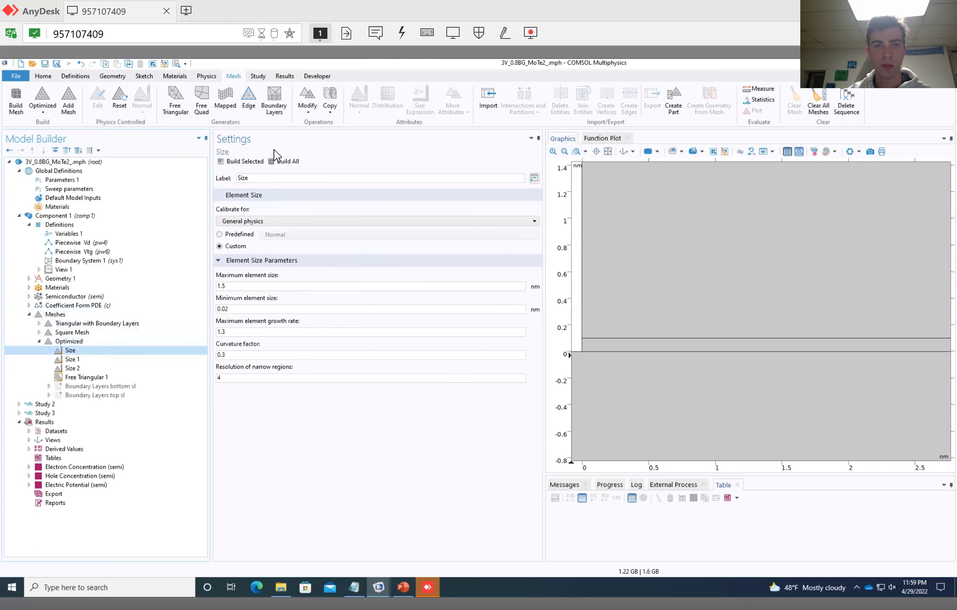
pyautogui.click(287, 163)
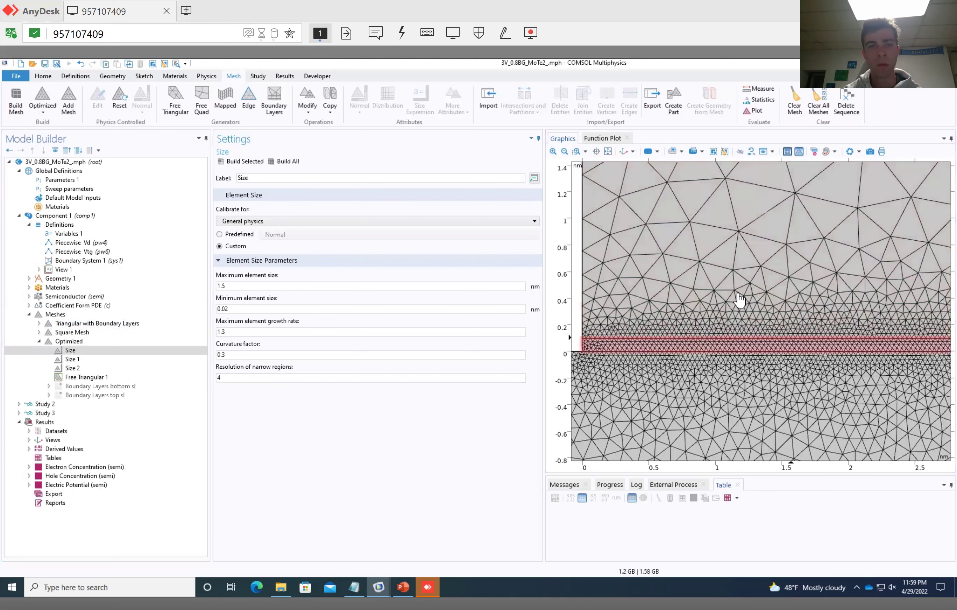
# Step: Examine the Optimized mesh over the whole geometry and up close around the interface at the base of the upper block
pyautogui.click(612, 152)
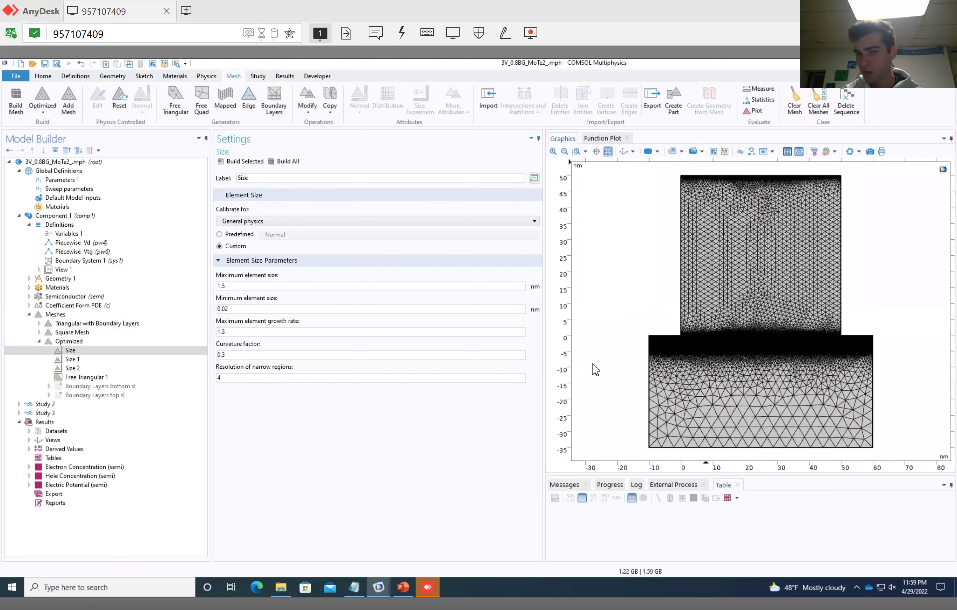
pyautogui.click(576, 151)
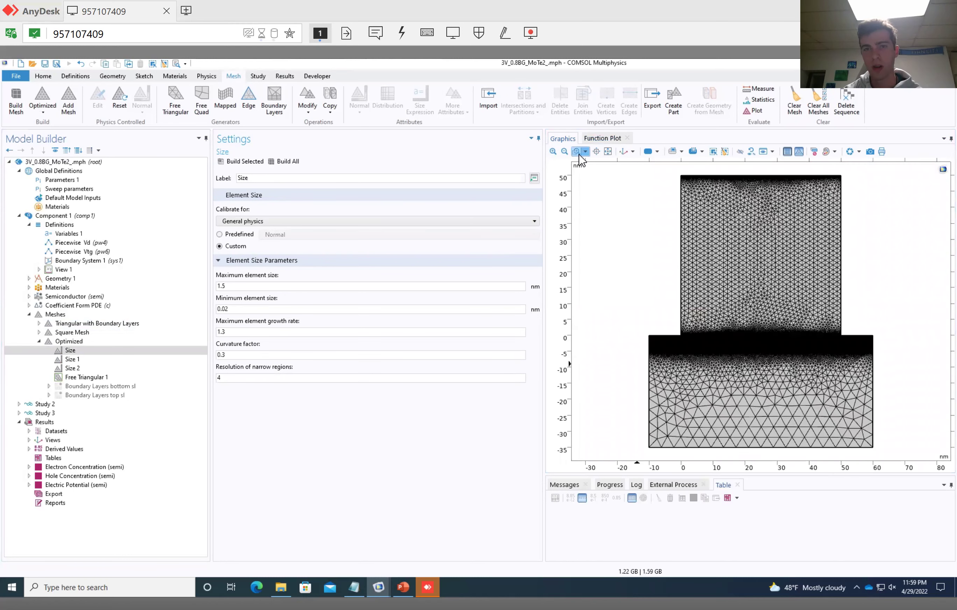
pyautogui.moveTo(673, 313); pyautogui.dragTo(728, 362)
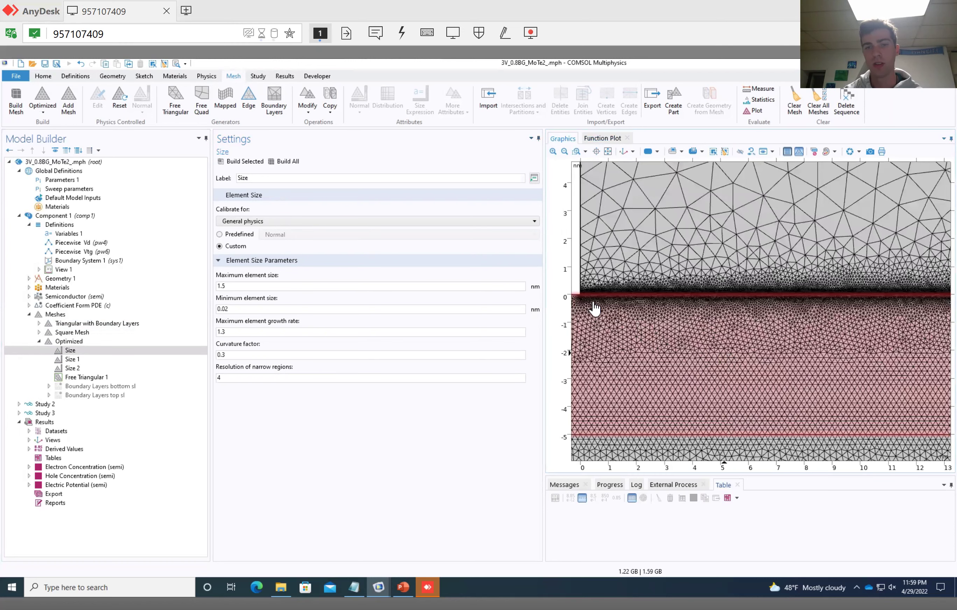
pyautogui.click(494, 287)
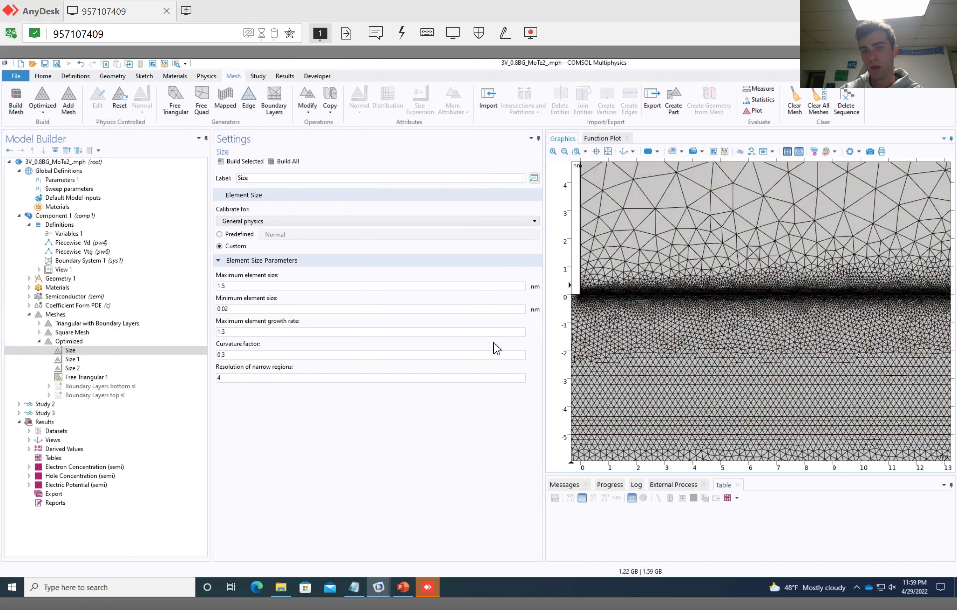
pyautogui.click(608, 151)
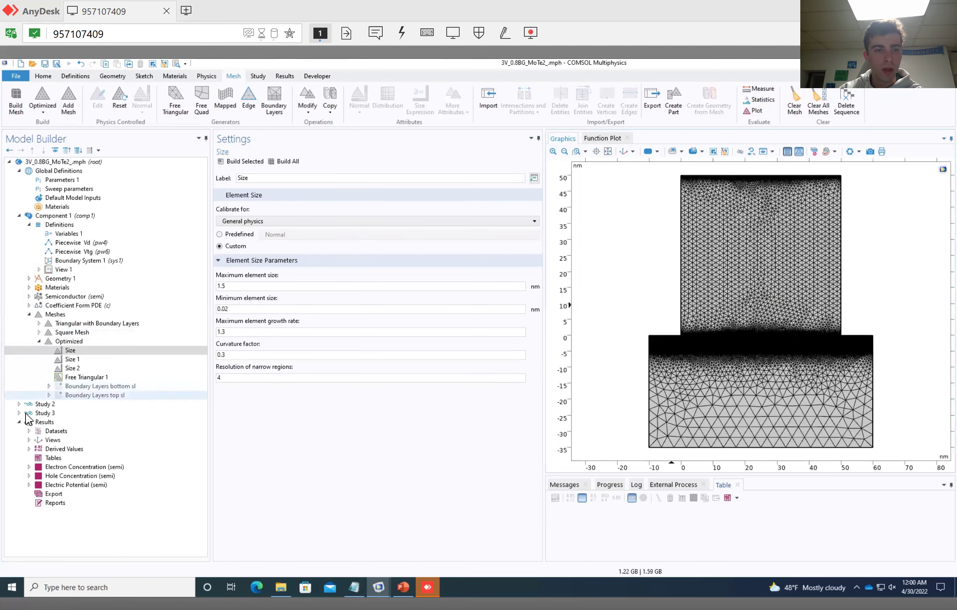
# Step: Choose the Optimized mesh for Geometry 1 in the Time Dependent step of Study 2
pyautogui.click(18, 403)
pyautogui.click(64, 412)
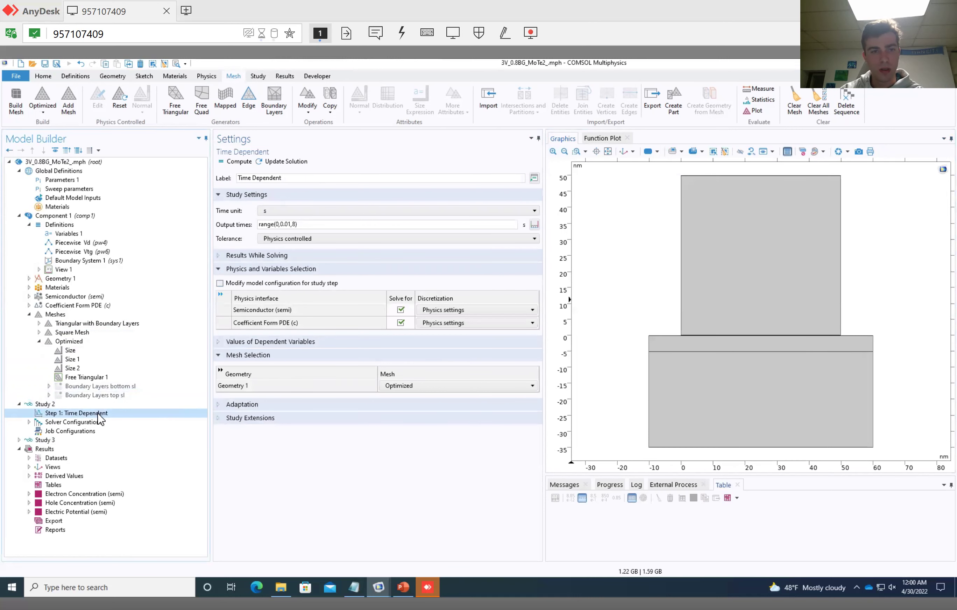
pyautogui.click(235, 356)
pyautogui.click(235, 356)
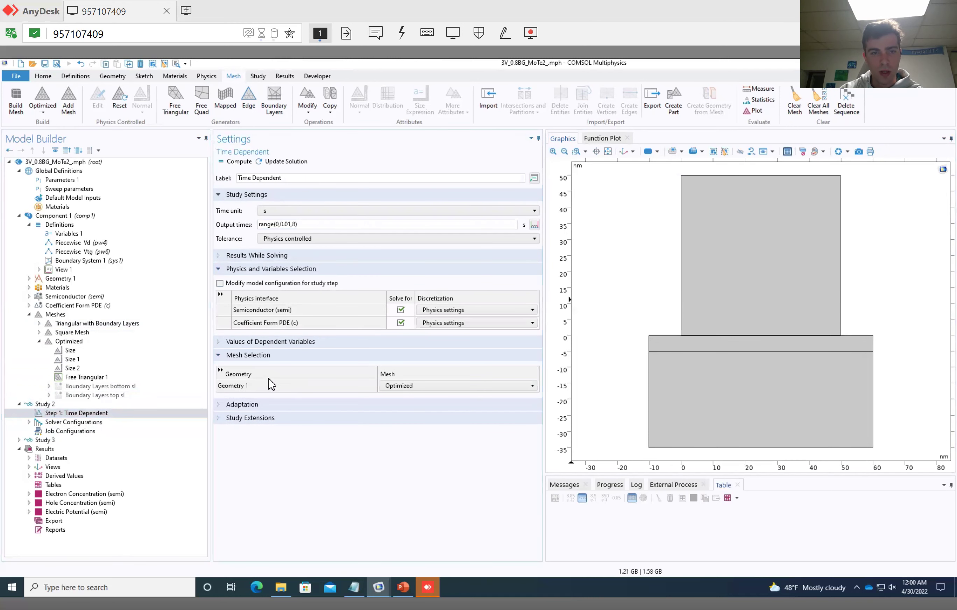
pyautogui.click(441, 388)
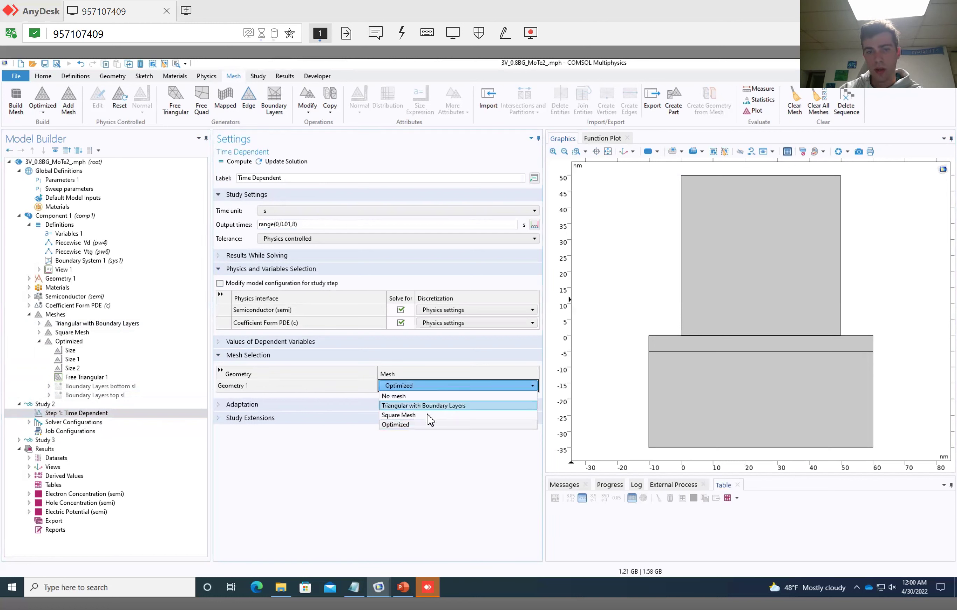
pyautogui.click(388, 425)
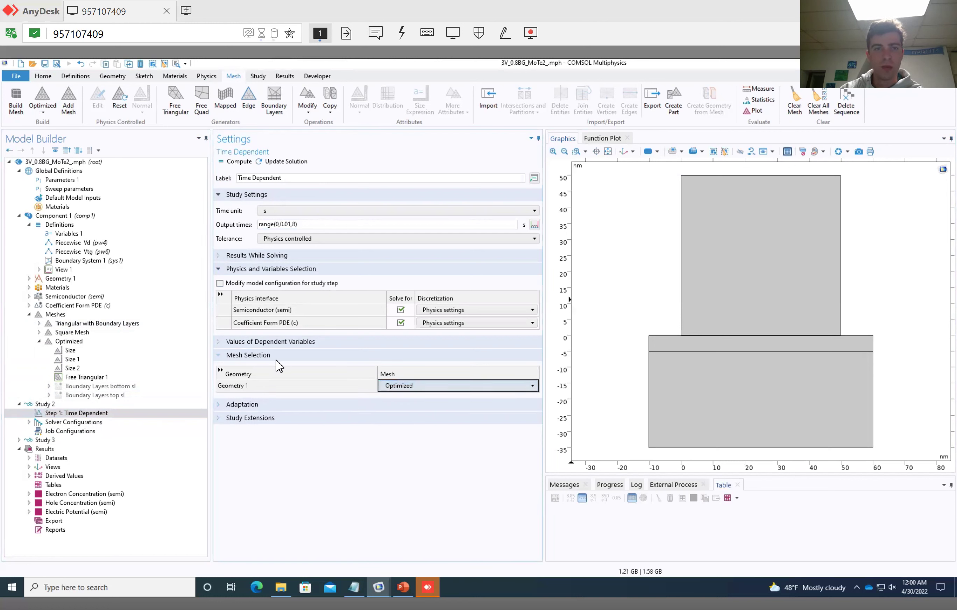
# Step: Set the output times of Study 2's Time Dependent step to range(0,0.01,tend)
pyautogui.click(298, 225)
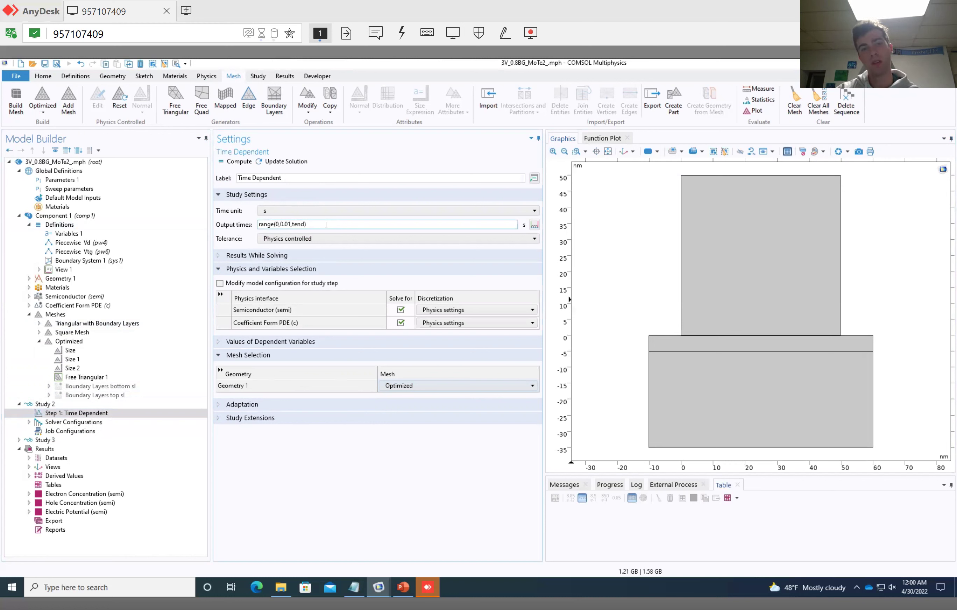
pyautogui.tripleClick(275, 225)
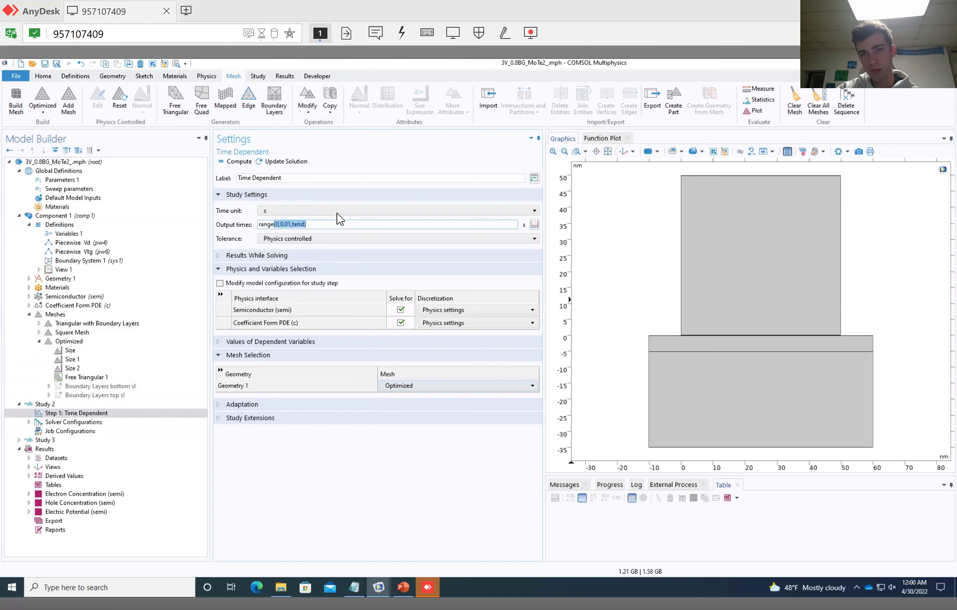
pyautogui.click(312, 223)
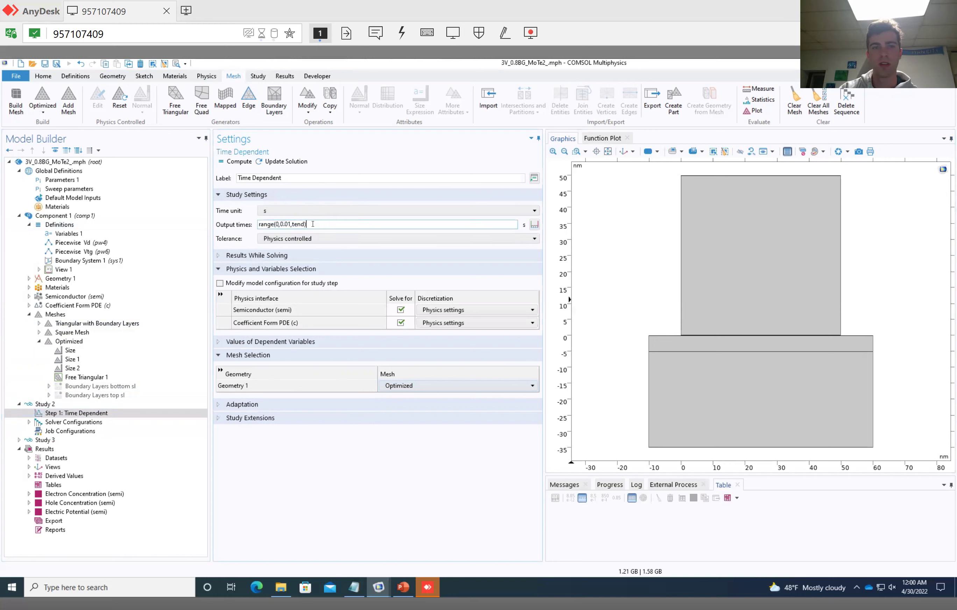
pyautogui.click(287, 224)
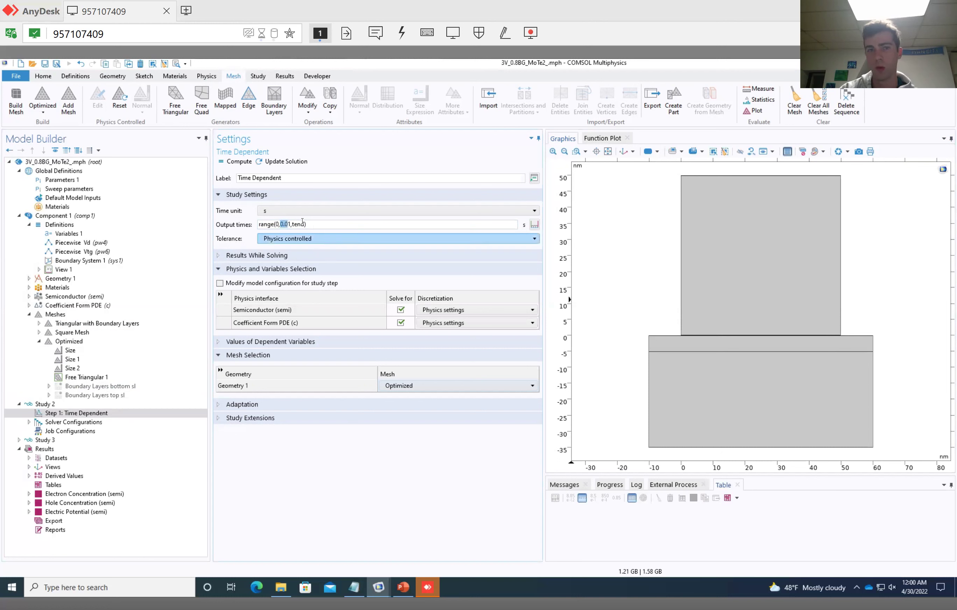
# Step: Enter 0.01 as the step of Study 2's output time range and expand the time-dependent step's study extensions
pyautogui.write('0.01')
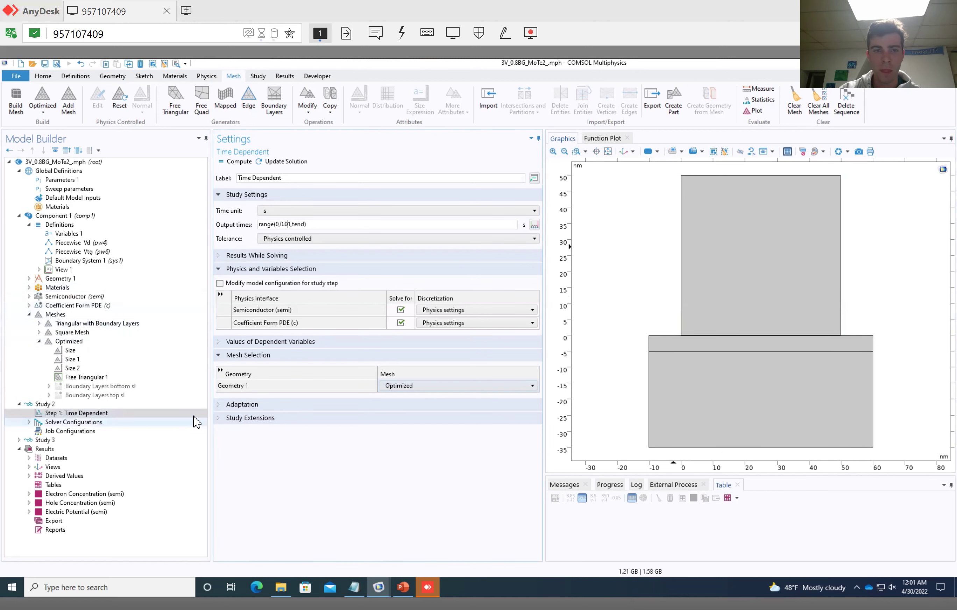
pyautogui.click(253, 418)
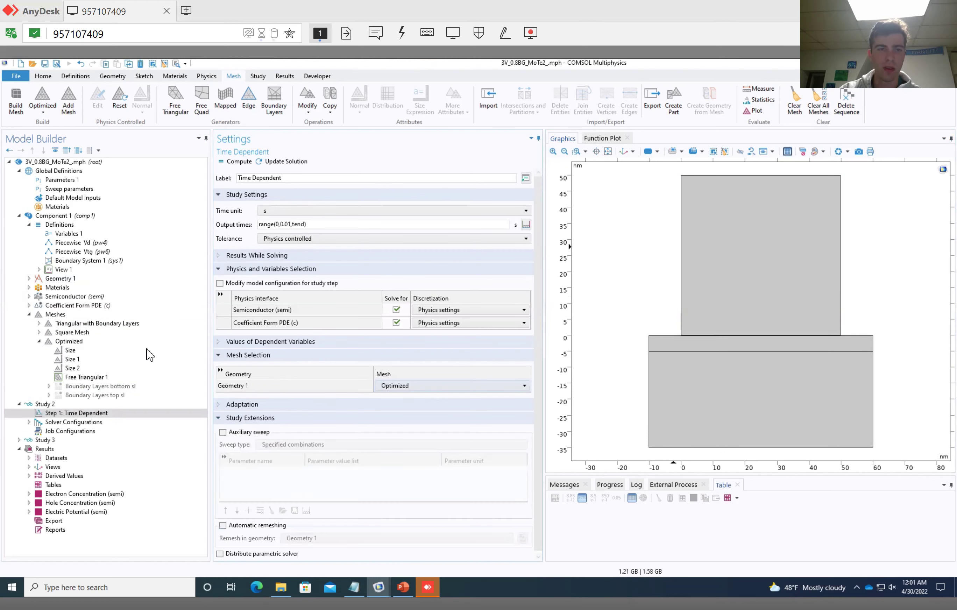
# Step: Review the Study 2 and Study 3 settings, including the auxiliary sweep in Study 3's Stationary step
pyautogui.click(56, 405)
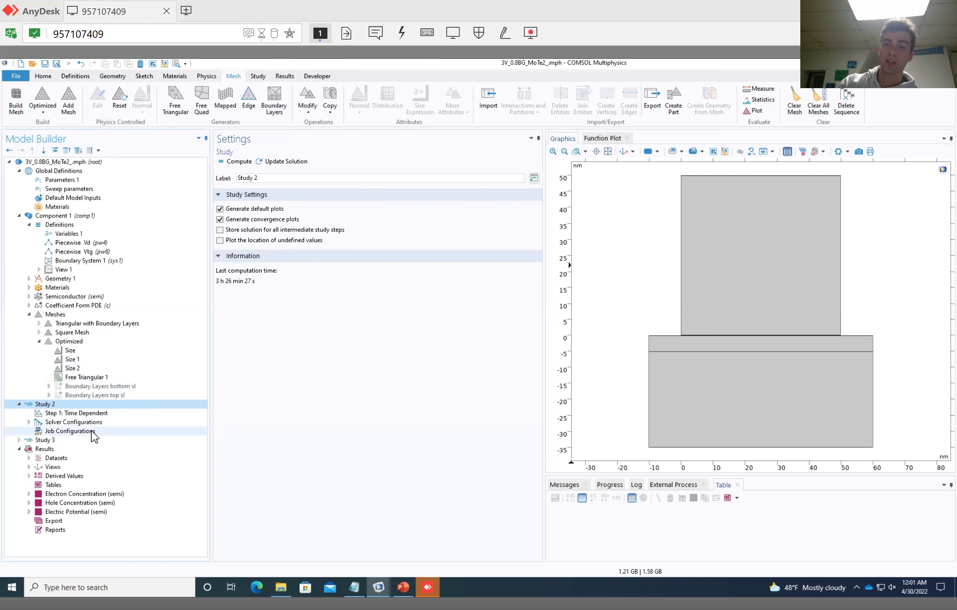
pyautogui.click(48, 440)
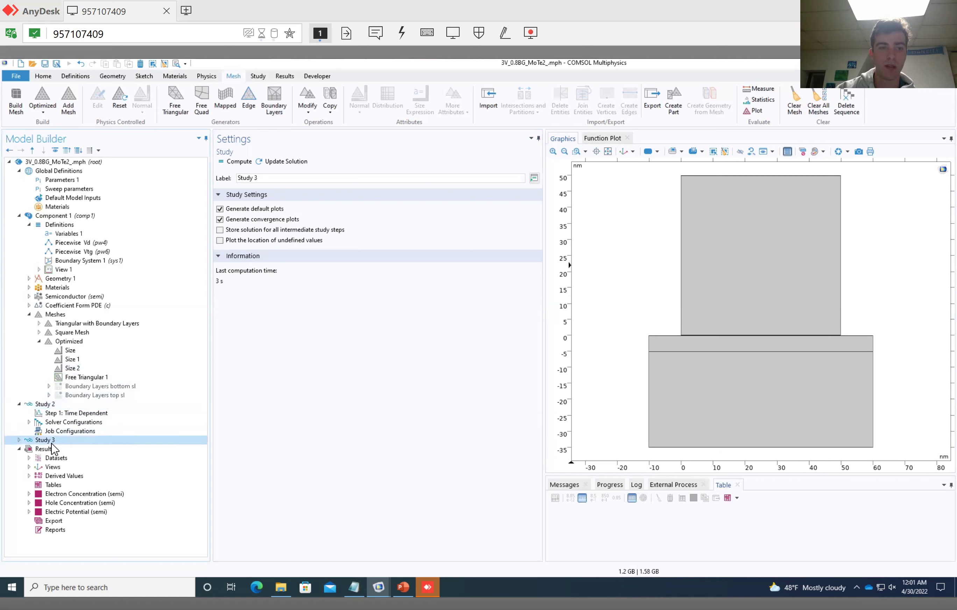
pyautogui.click(18, 439)
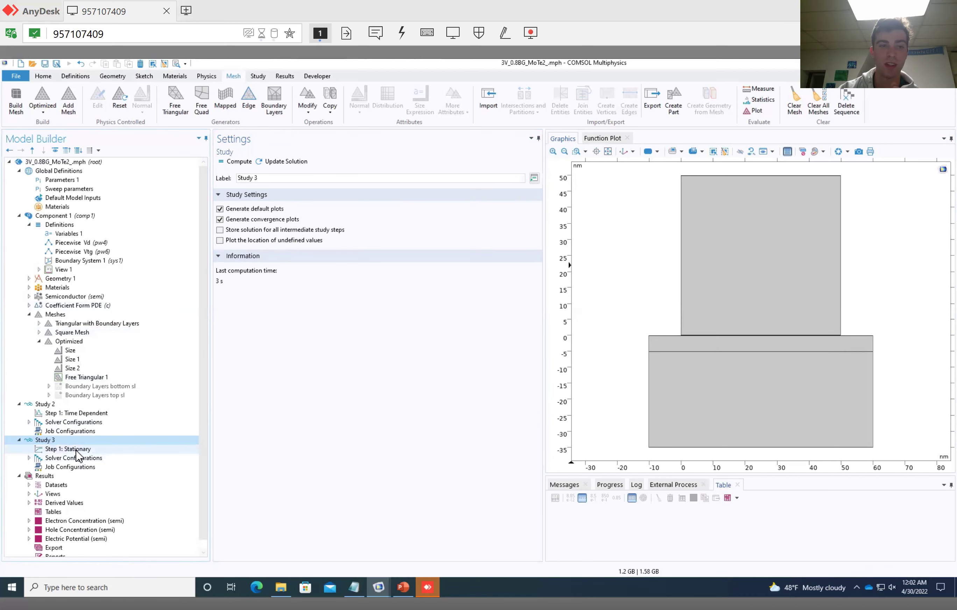
pyautogui.click(72, 448)
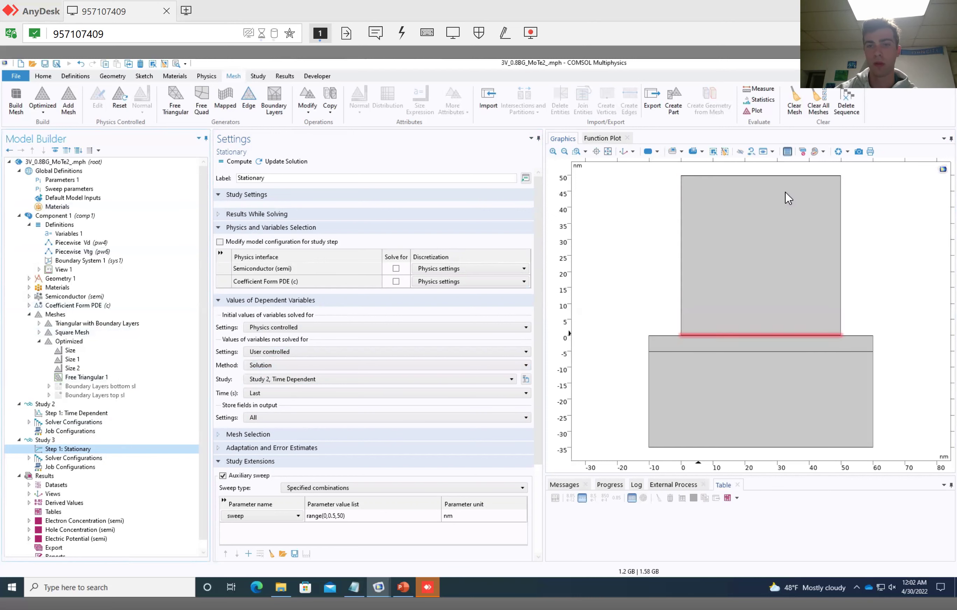
# Step: Plot the Parameterized Curve 2D Polymer dataset and review its parameter limits and x and y expressions
pyautogui.scroll(-1, 128, 480)
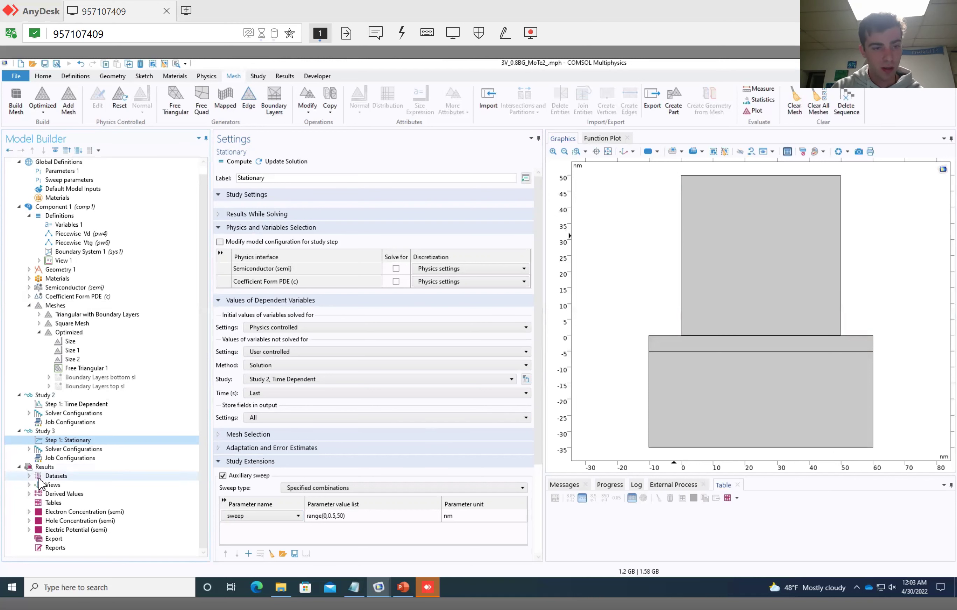
pyautogui.click(28, 476)
pyautogui.scroll(-2, 73, 491)
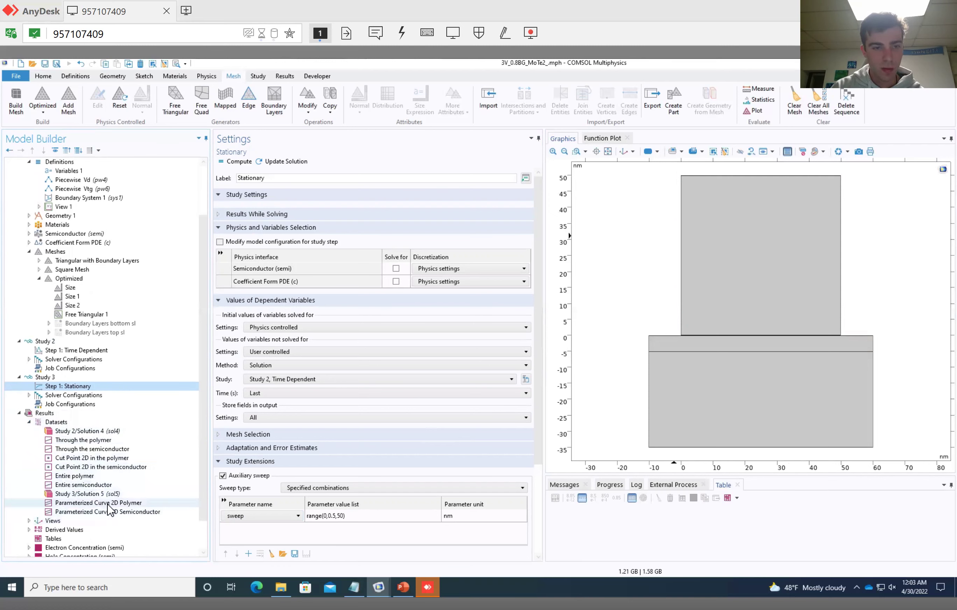
pyautogui.click(112, 503)
pyautogui.click(227, 161)
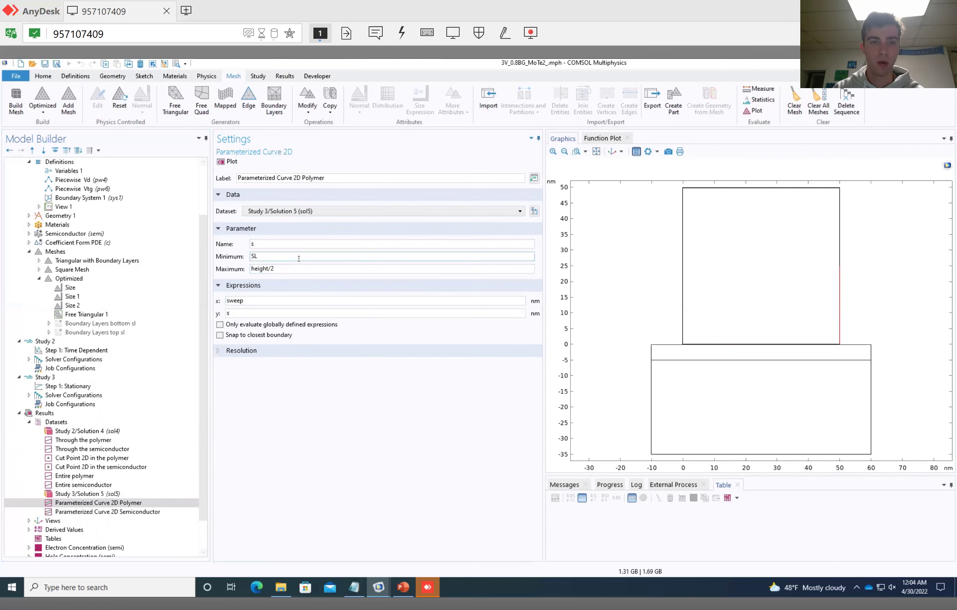
pyautogui.doubleClick(231, 300)
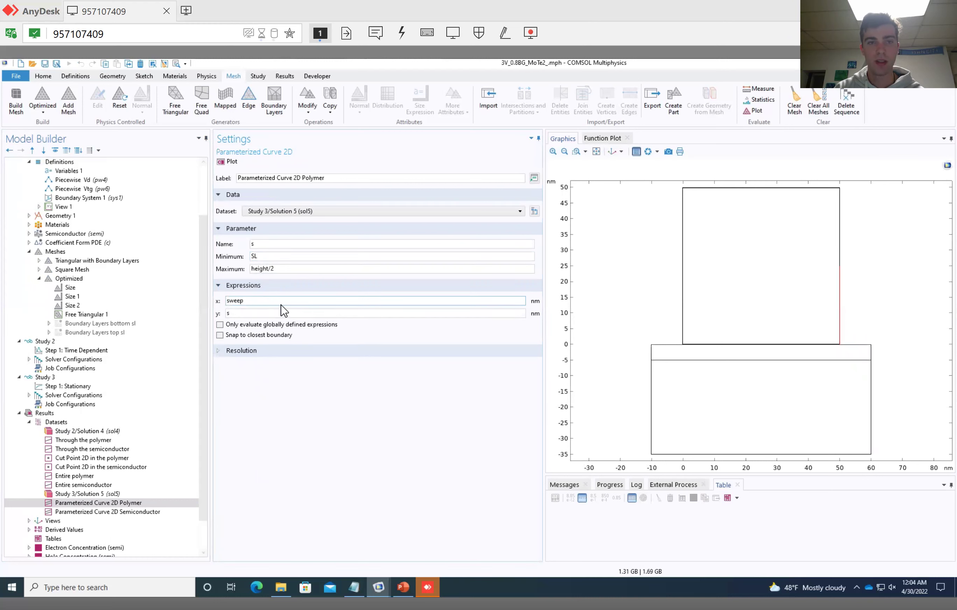
pyautogui.click(261, 269)
pyautogui.press('Tab')
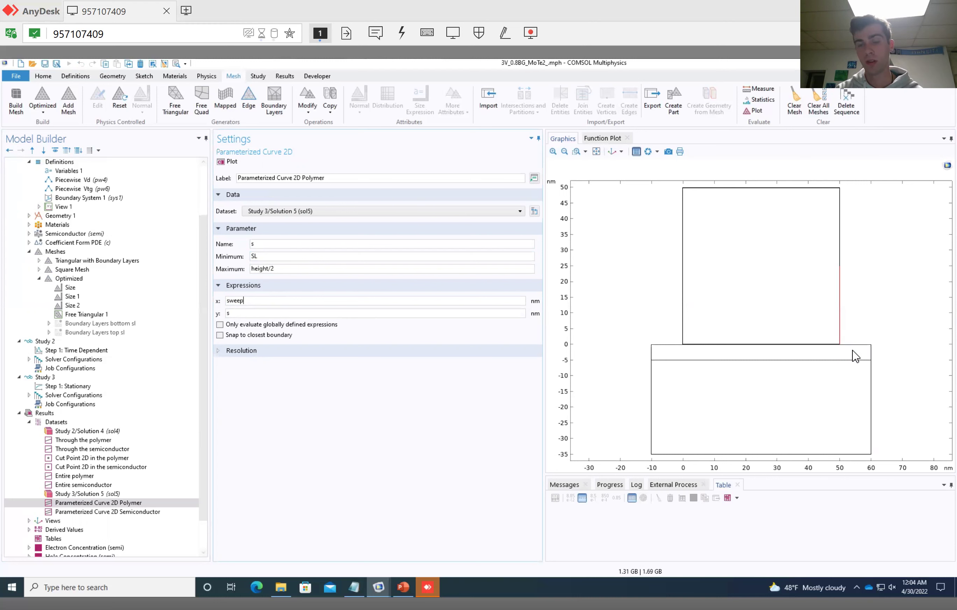
pyautogui.click(288, 257)
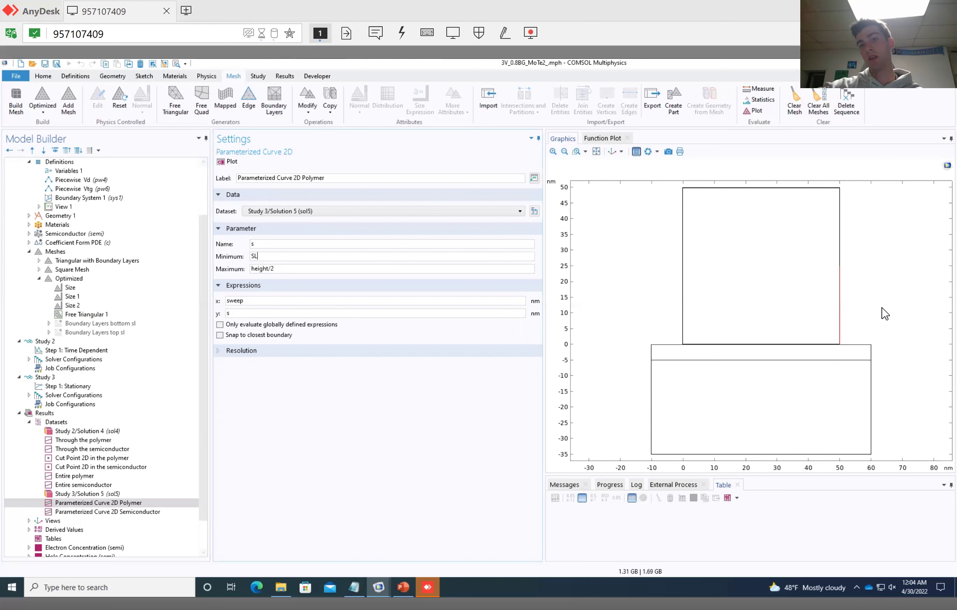
# Step: Plot the Parameterized Curve 2D Semiconductor dataset and compare it with the polymer curve by replotting the latter
pyautogui.click(162, 511)
pyautogui.click(233, 162)
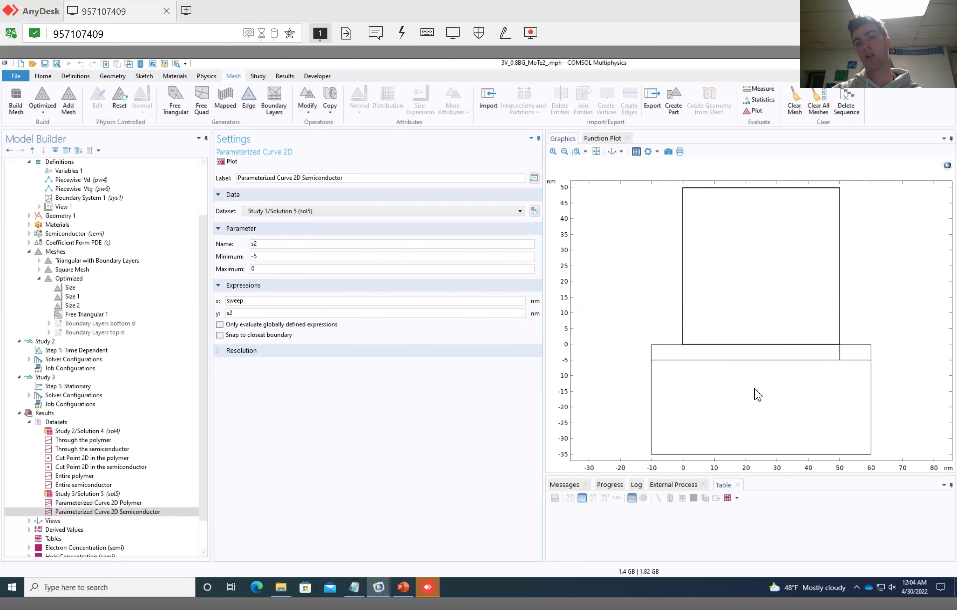
pyautogui.click(111, 502)
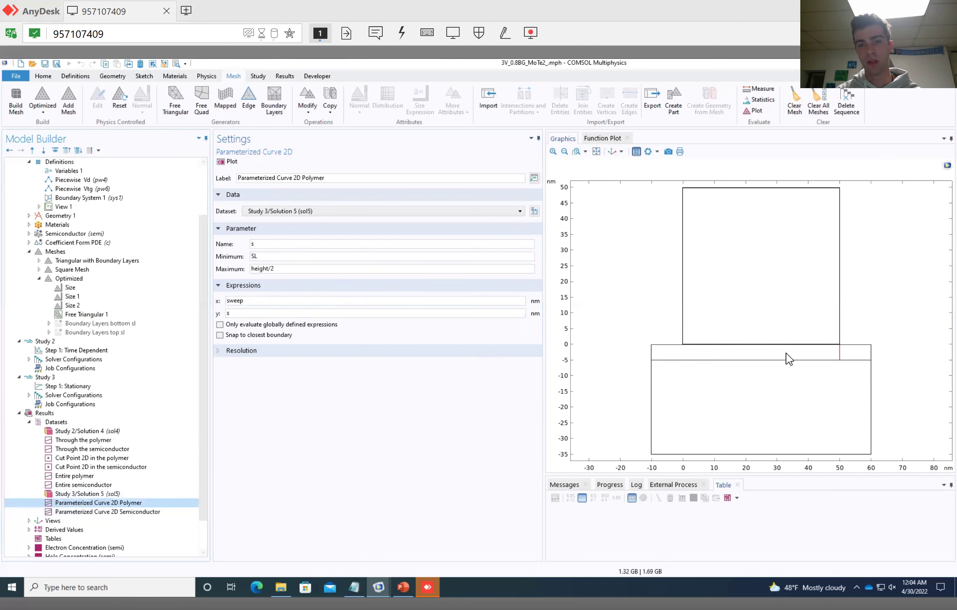
pyautogui.click(232, 161)
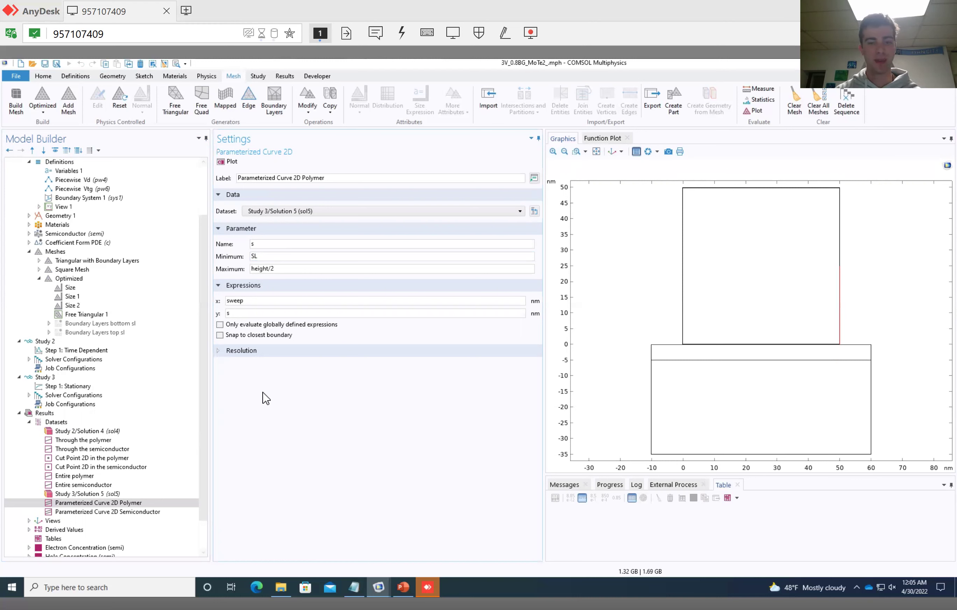
# Step: Review the point coordinates of the Cut Point 2D in the semiconductor dataset and the Line Integration Ions settings
pyautogui.scroll(-2, 129, 416)
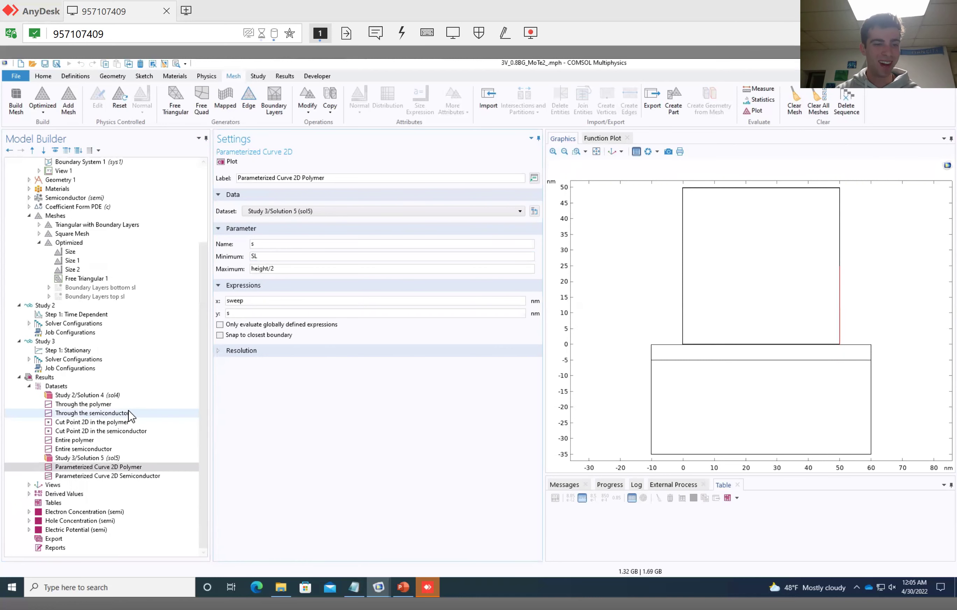
pyautogui.click(113, 431)
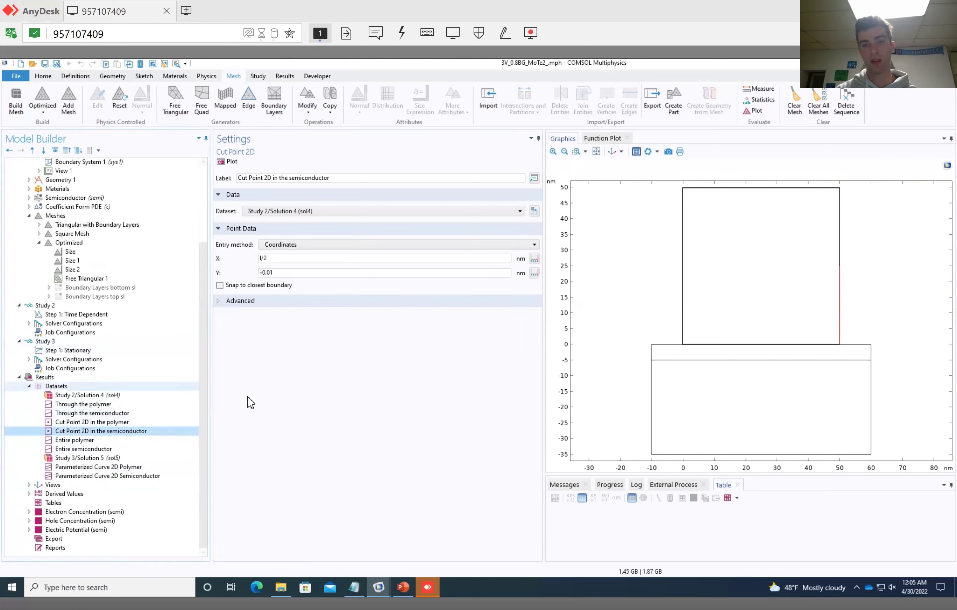
pyautogui.click(29, 386)
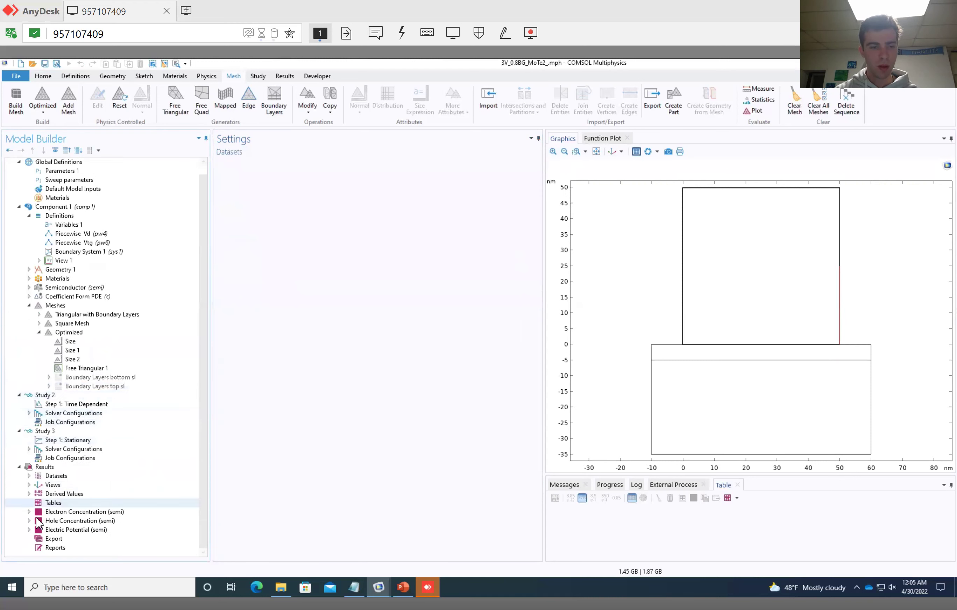
pyautogui.click(29, 493)
pyautogui.scroll(-1, 100, 500)
pyautogui.click(107, 475)
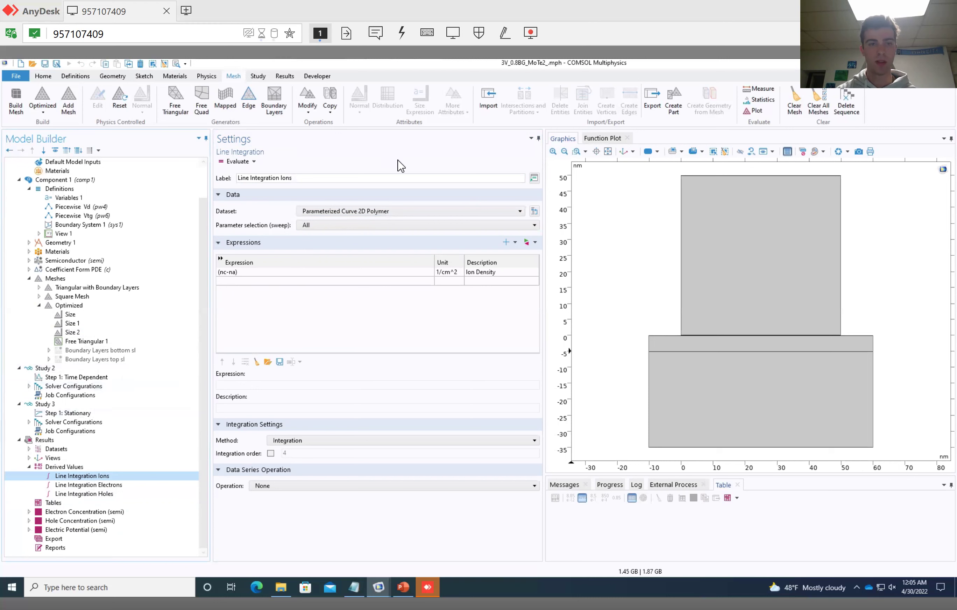
# Step: Recheck the Parameterized Curve 2D Polymer dataset against the auxiliary sweep of Study 3's Stationary step
pyautogui.click(29, 466)
pyautogui.click(29, 475)
pyautogui.scroll(-3, 48, 505)
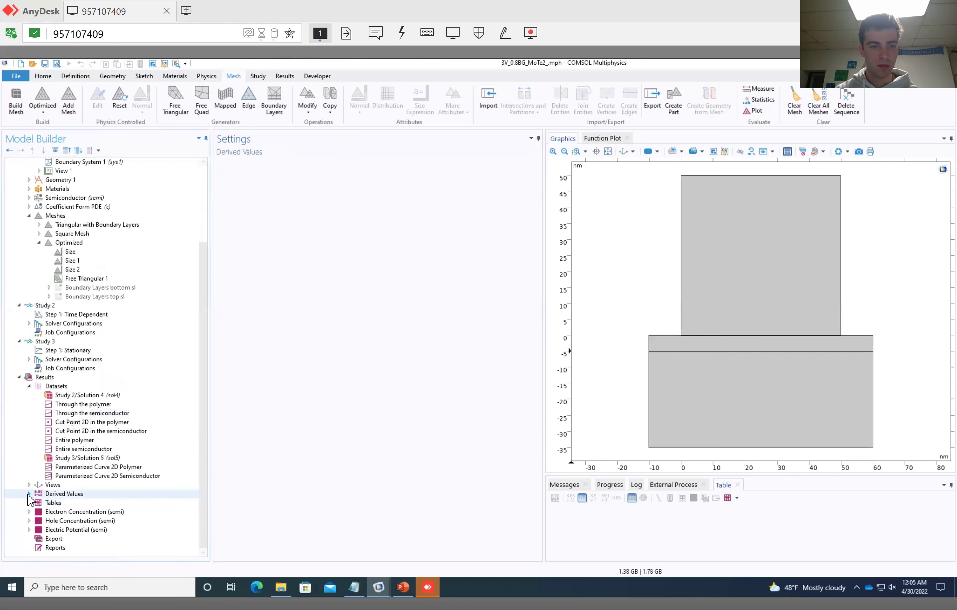
pyautogui.click(119, 467)
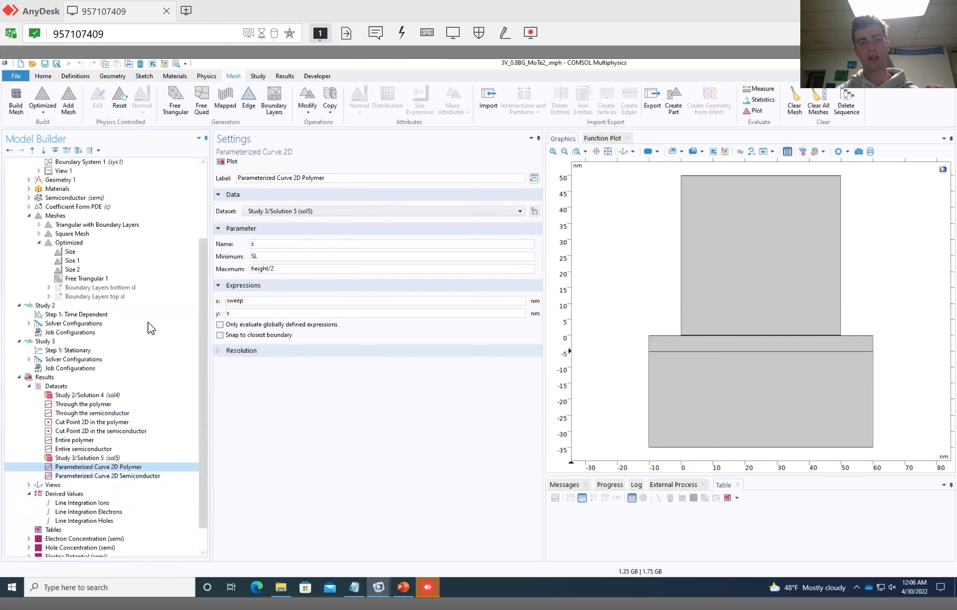
pyautogui.click(77, 350)
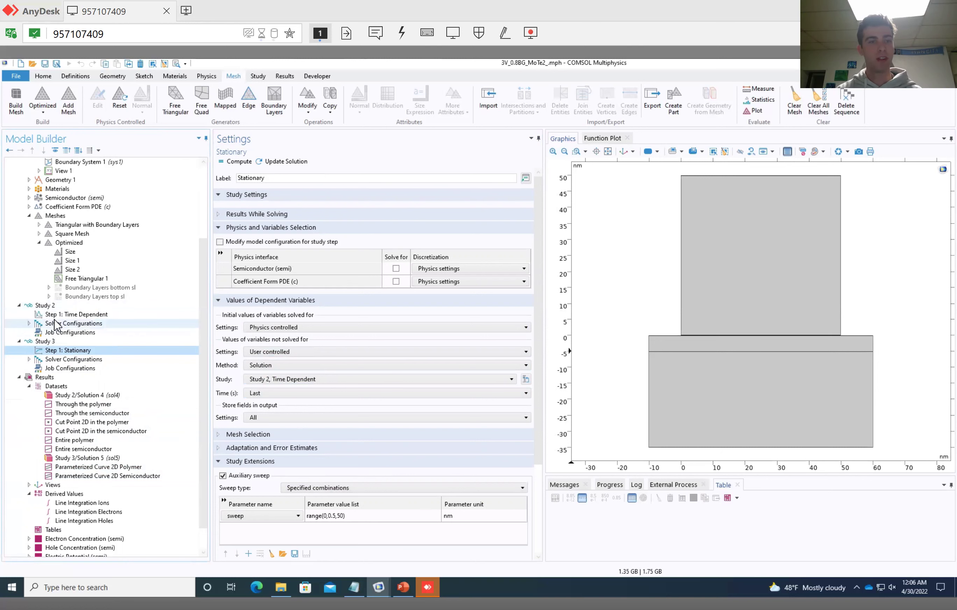
# Step: Evaluate the Line Integration Ions derived value for the ion density (nc-na) on the Parameterized Curve 2D Polymer dataset
pyautogui.click(87, 502)
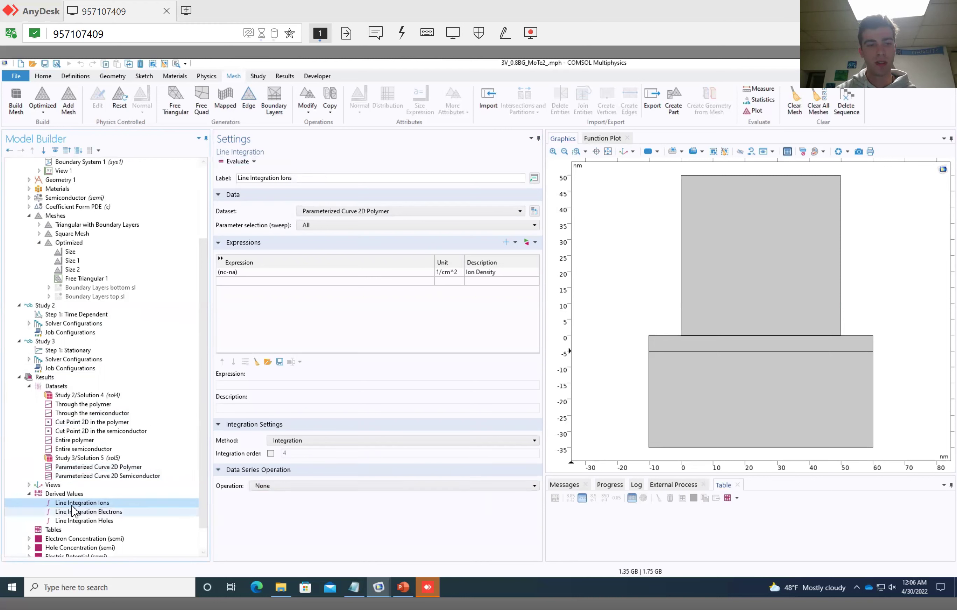
pyautogui.scroll(-2, 81, 512)
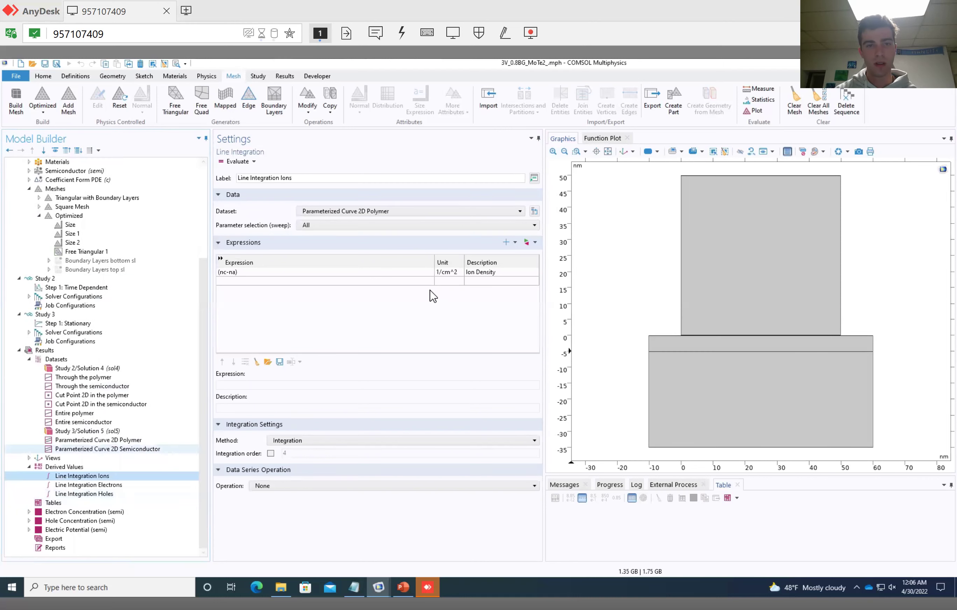
pyautogui.click(234, 161)
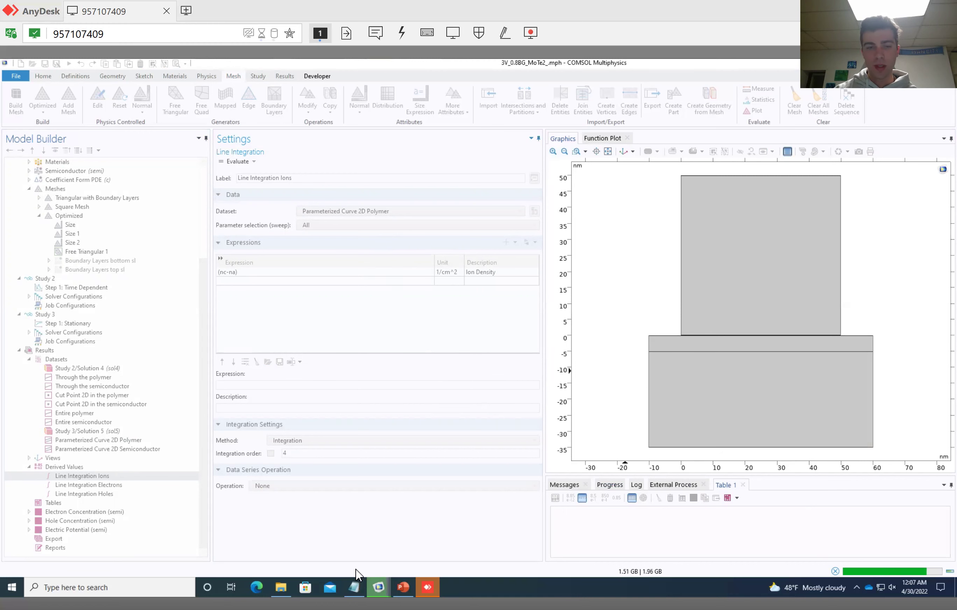
# Step: Switch to the Dynamic Capacitor.mph model and review its Electrostatics interface settings
pyautogui.moveTo(378, 586)
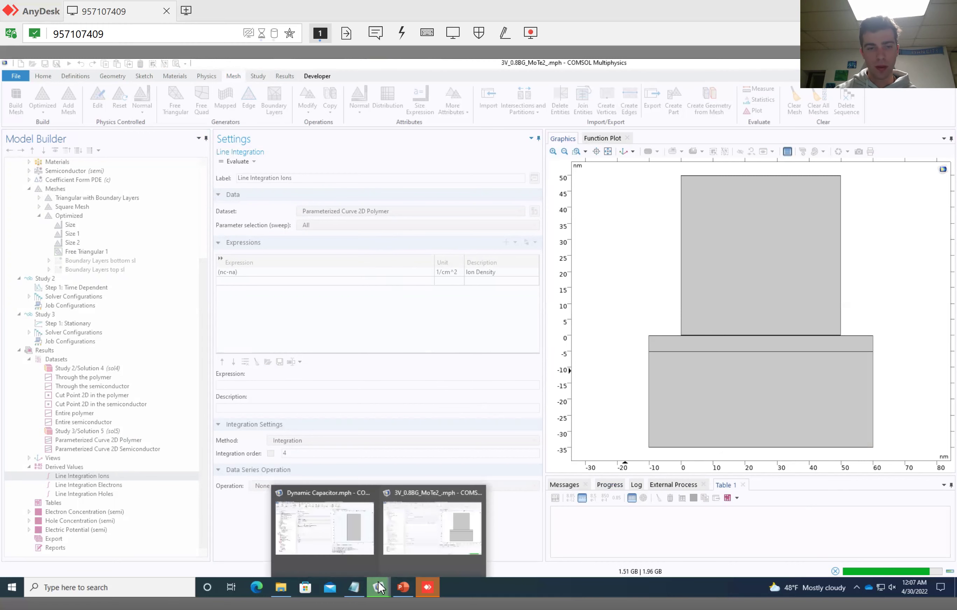
pyautogui.click(338, 528)
pyautogui.click(394, 446)
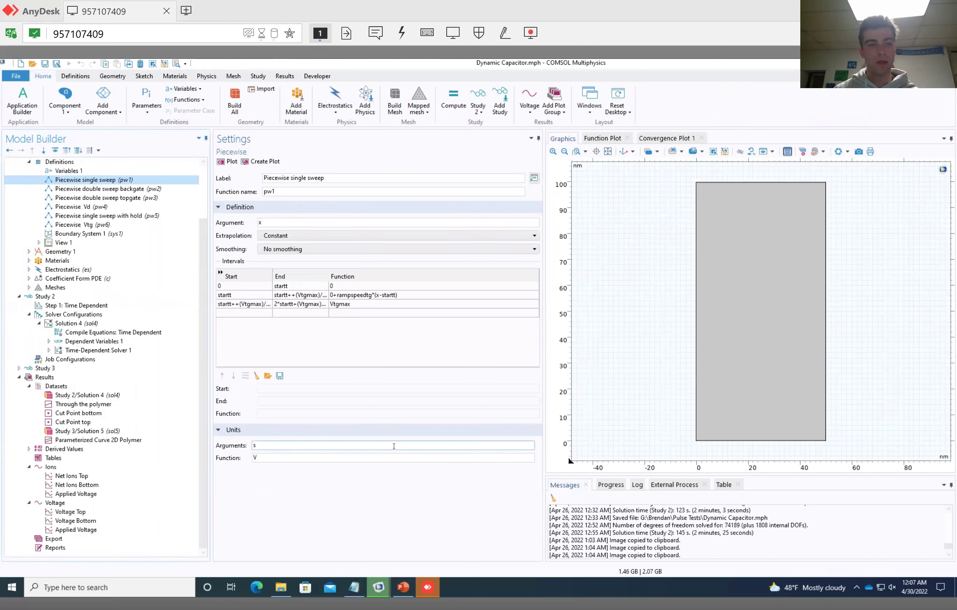
pyautogui.click(60, 270)
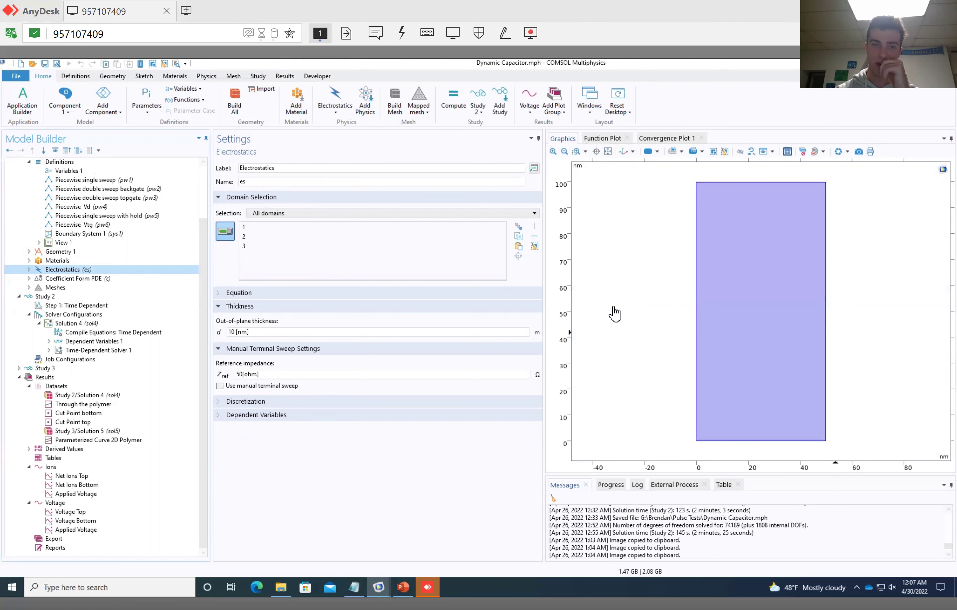
# Step: Review the Cut Point bottom dataset's coordinates and display the Ions plot group
pyautogui.click(56, 386)
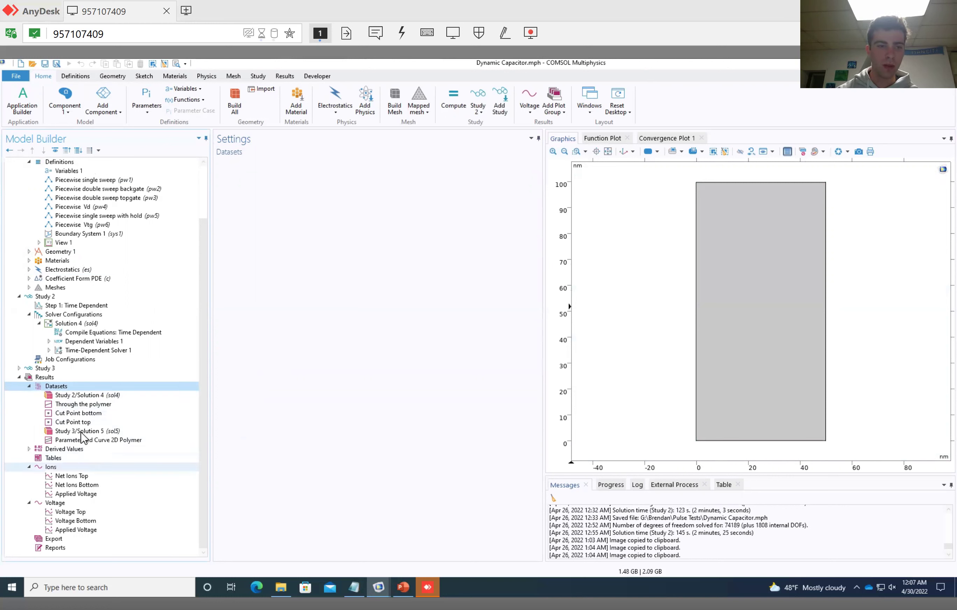
pyautogui.click(86, 413)
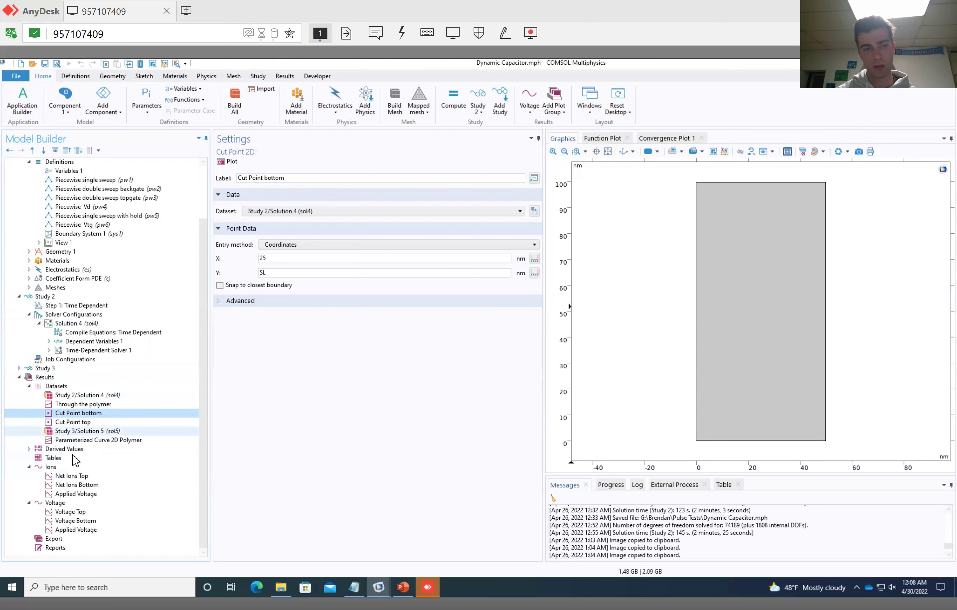
pyautogui.click(66, 469)
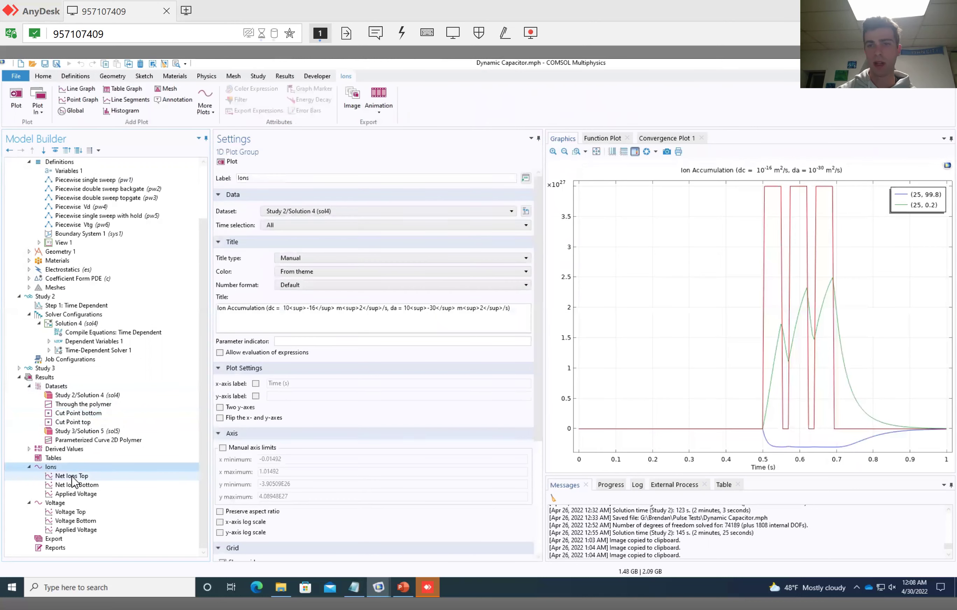
# Step: Plot the Cut Point bottom dataset and examine the point up close and within the whole geometry
pyautogui.click(76, 413)
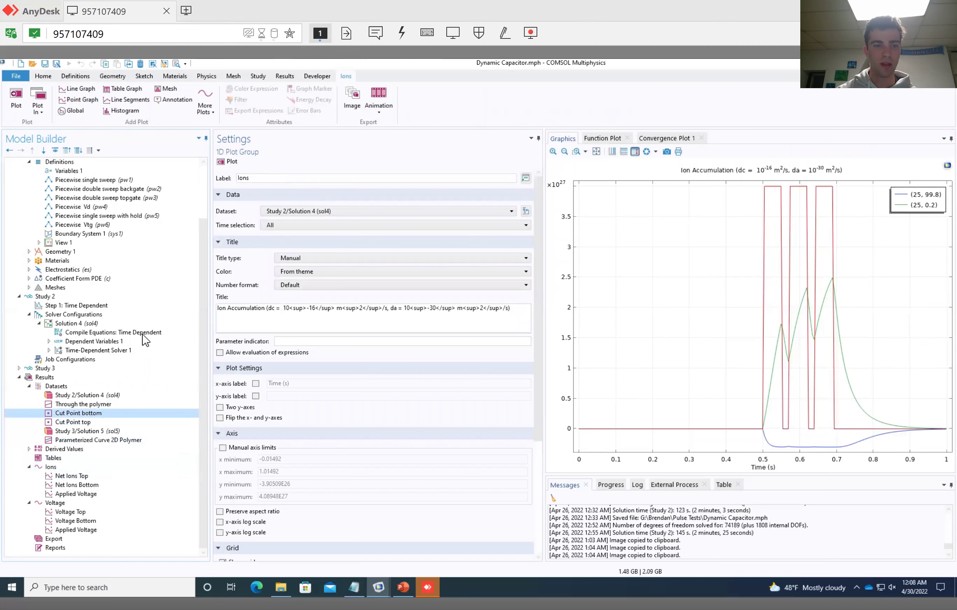
pyautogui.click(233, 161)
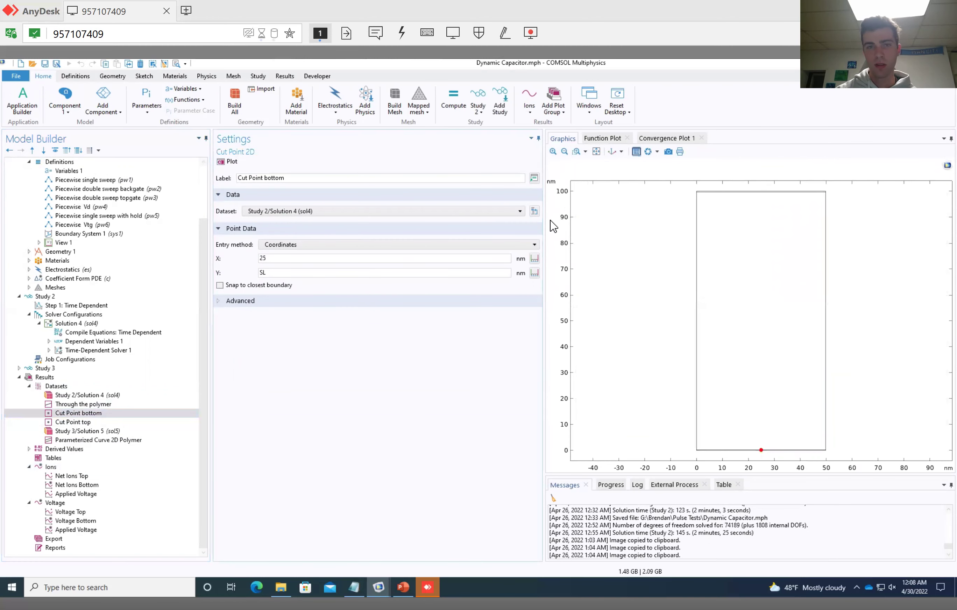
pyautogui.click(575, 152)
pyautogui.moveTo(751, 433); pyautogui.dragTo(788, 466)
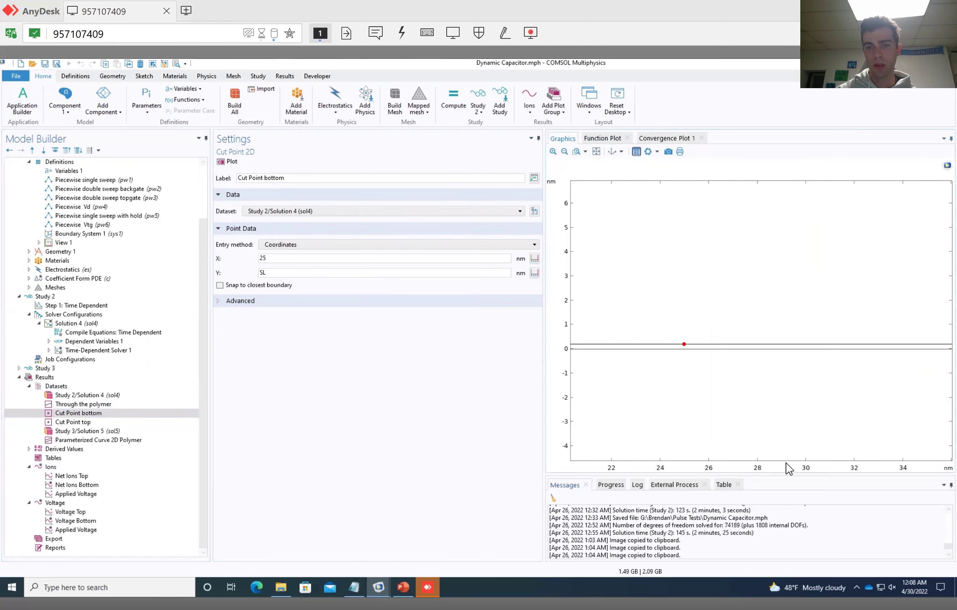
pyautogui.click(596, 151)
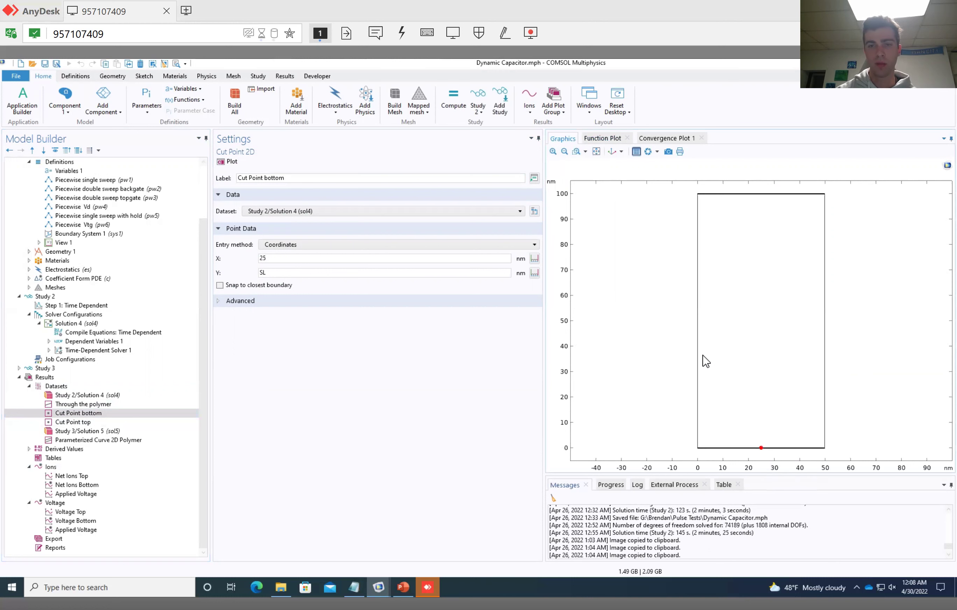
# Step: Review the Net Ions Top, Net Ions Bottom and Applied Voltage point graph settings in the Ions plot group
pyautogui.click(98, 476)
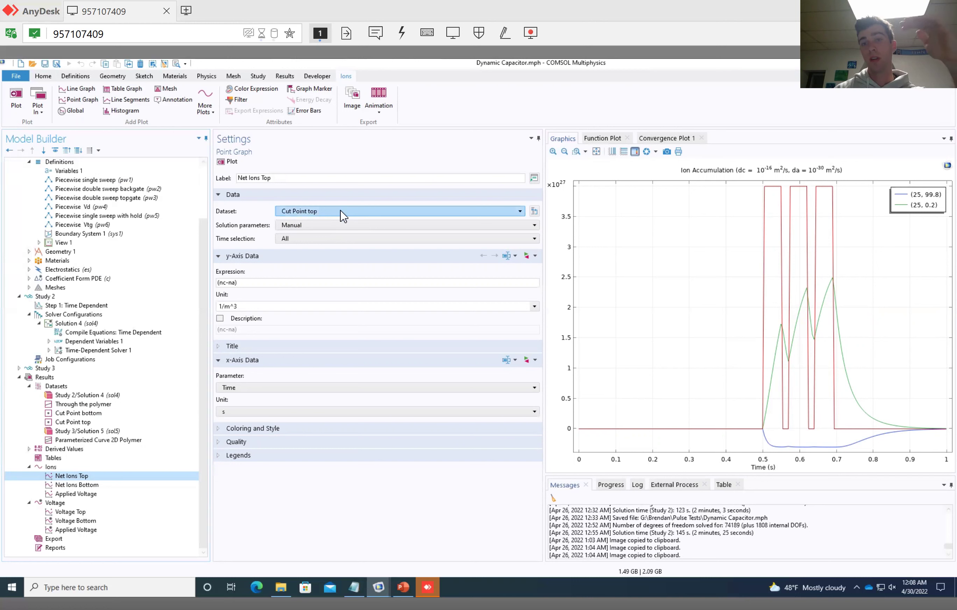
pyautogui.click(114, 485)
pyautogui.click(106, 494)
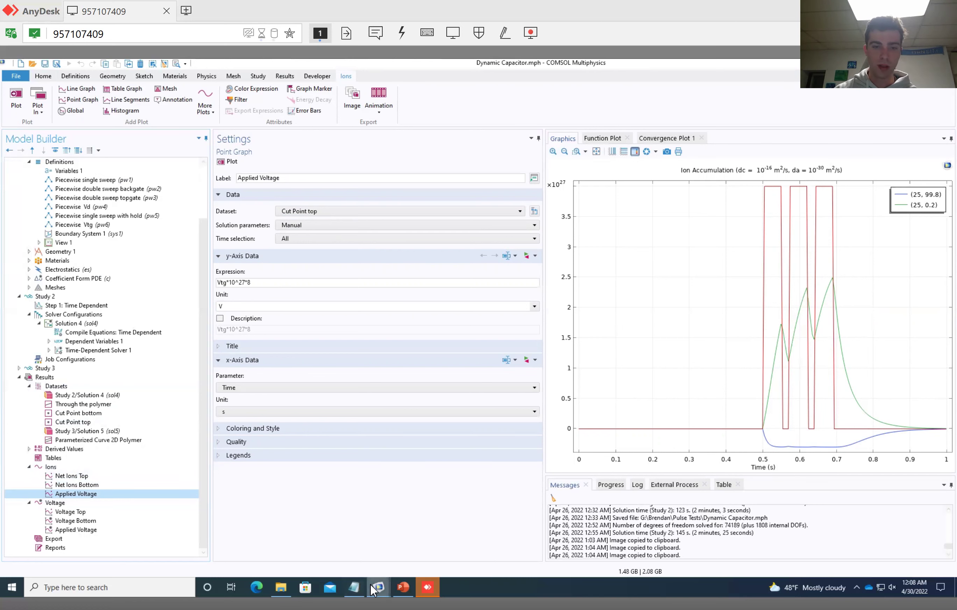
# Step: Switch to the 3V_0.8BG_MoTe2_.mph model and display the Electron Concentration (semi) plot
pyautogui.moveTo(373, 590)
pyautogui.click(424, 534)
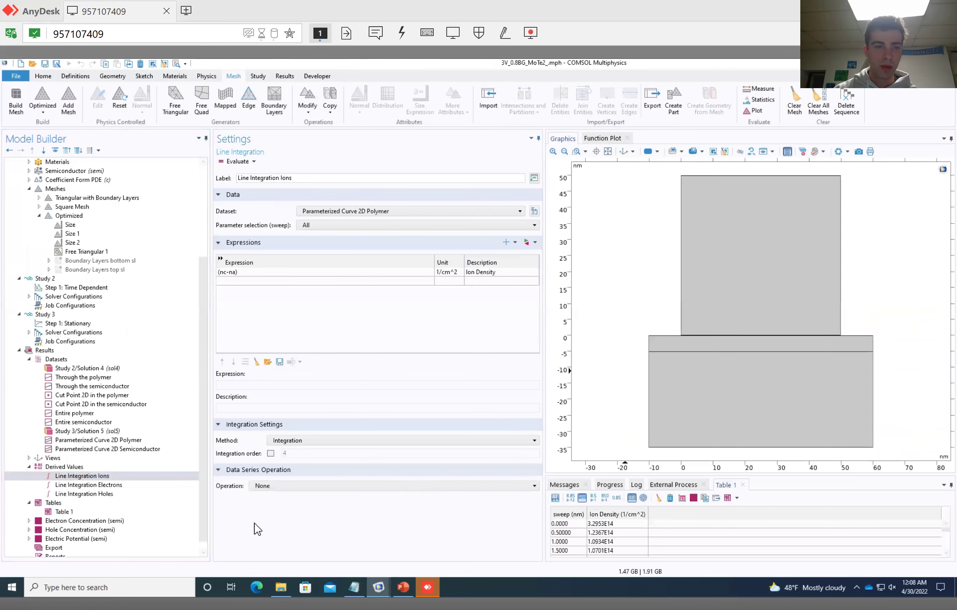
pyautogui.scroll(-1, 102, 514)
pyautogui.click(66, 511)
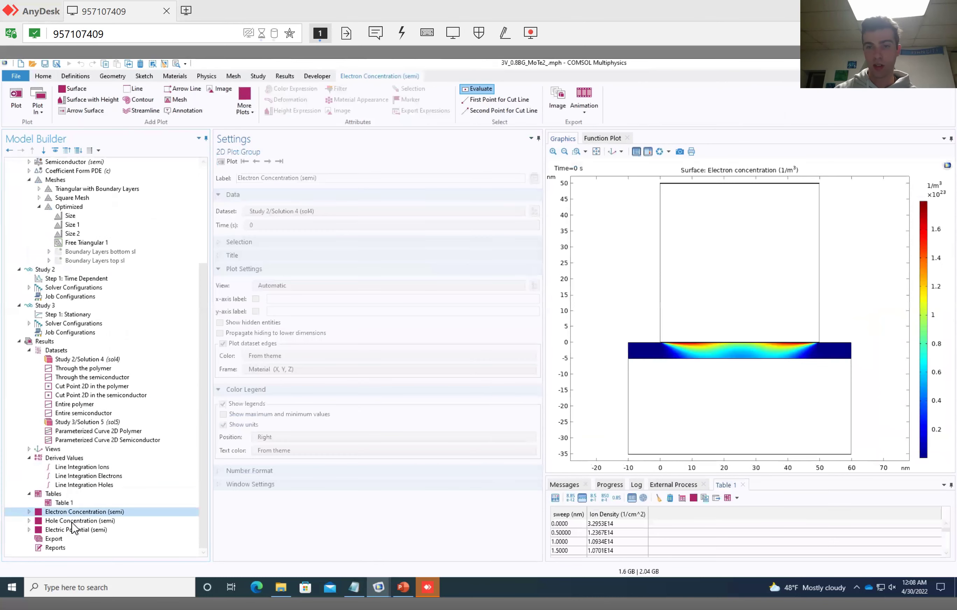
# Step: Set the Hole Concentration (semi) plot group's time to 8 s and plot it
pyautogui.click(73, 521)
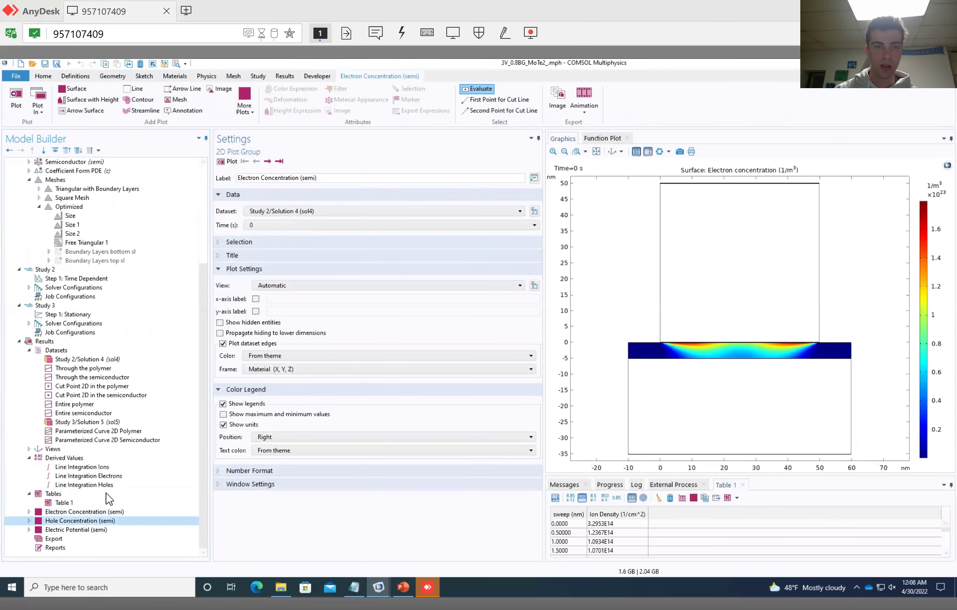
pyautogui.click(282, 226)
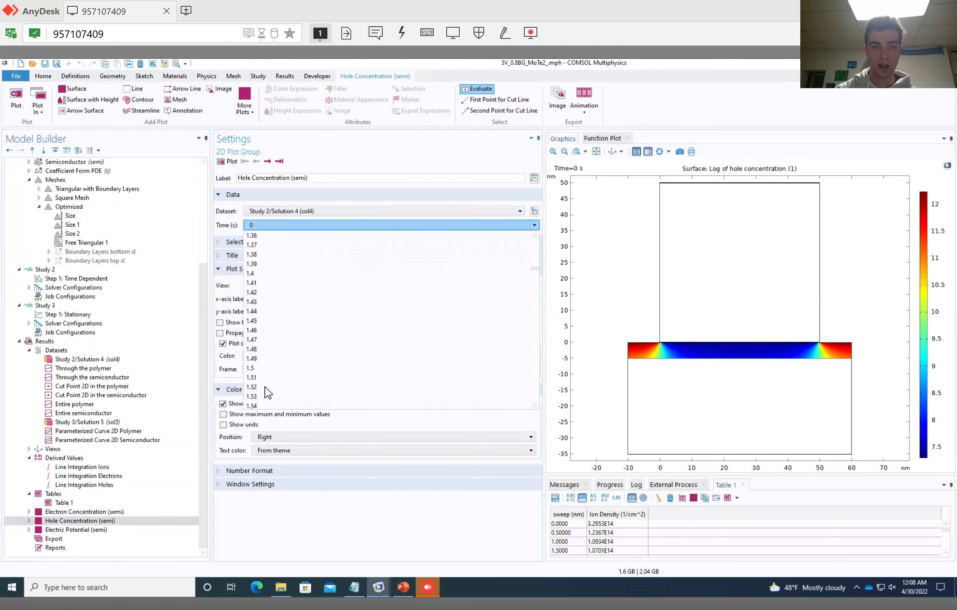
pyautogui.moveTo(534, 324); pyautogui.dragTo(533, 417)
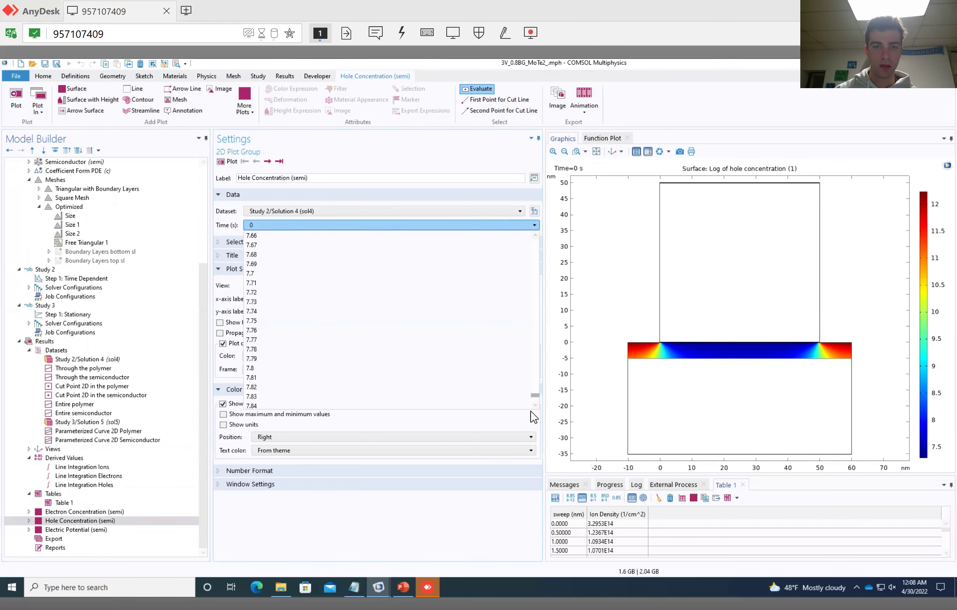
pyautogui.click(367, 396)
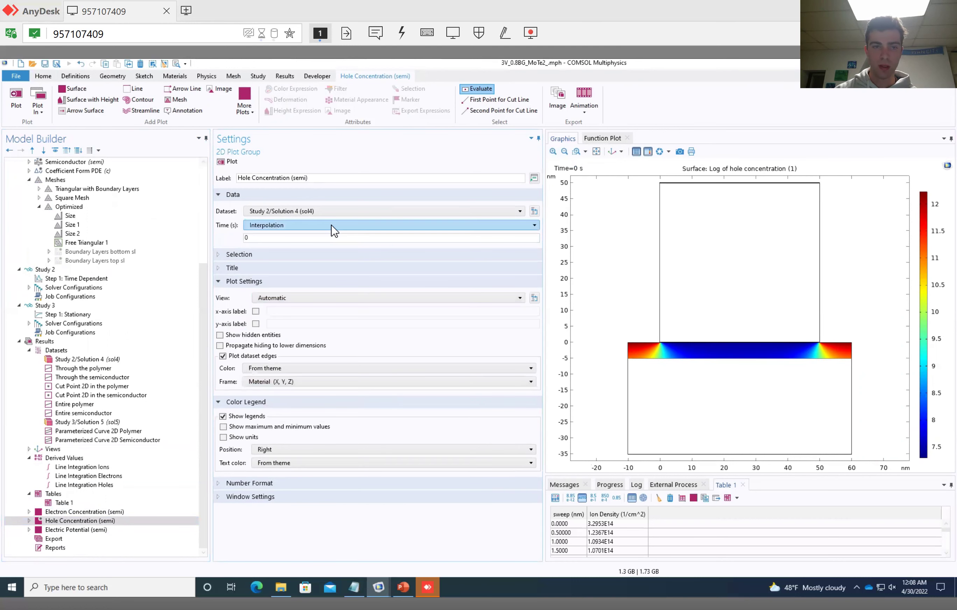
pyautogui.click(333, 226)
pyautogui.click(391, 394)
pyautogui.click(229, 162)
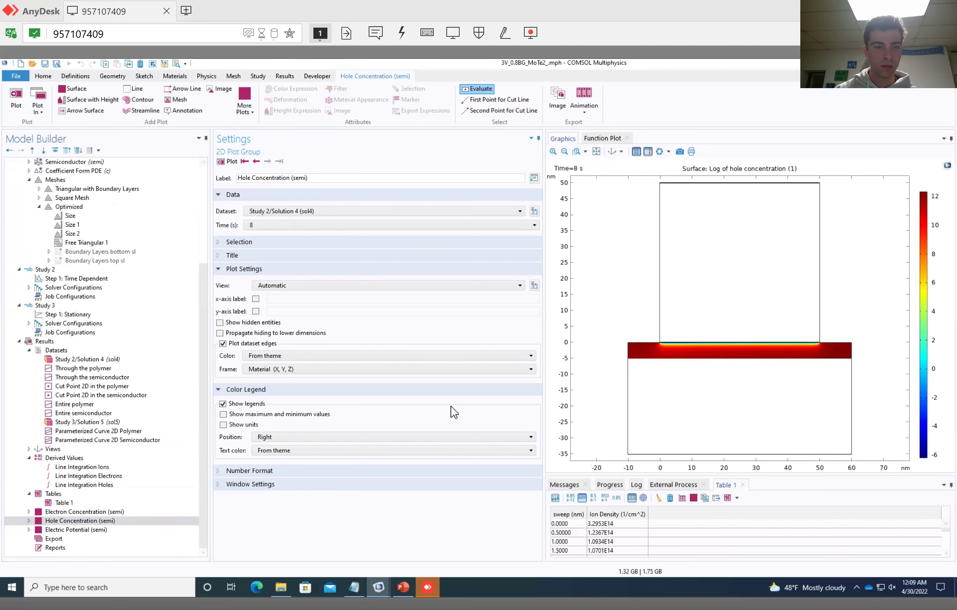
# Step: Create a table graph of the Line Integration Ions results in Table 1
pyautogui.click(80, 467)
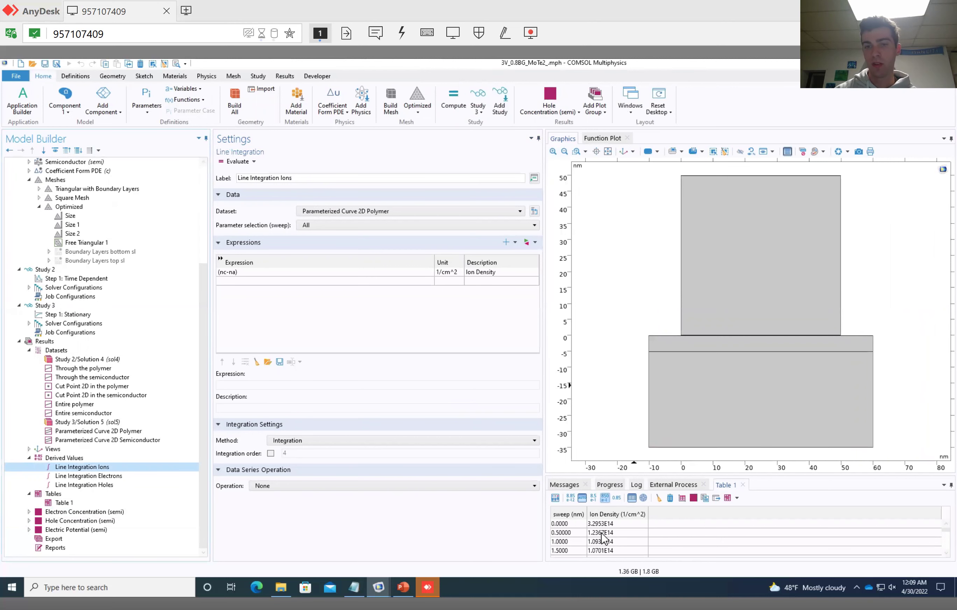
pyautogui.click(682, 499)
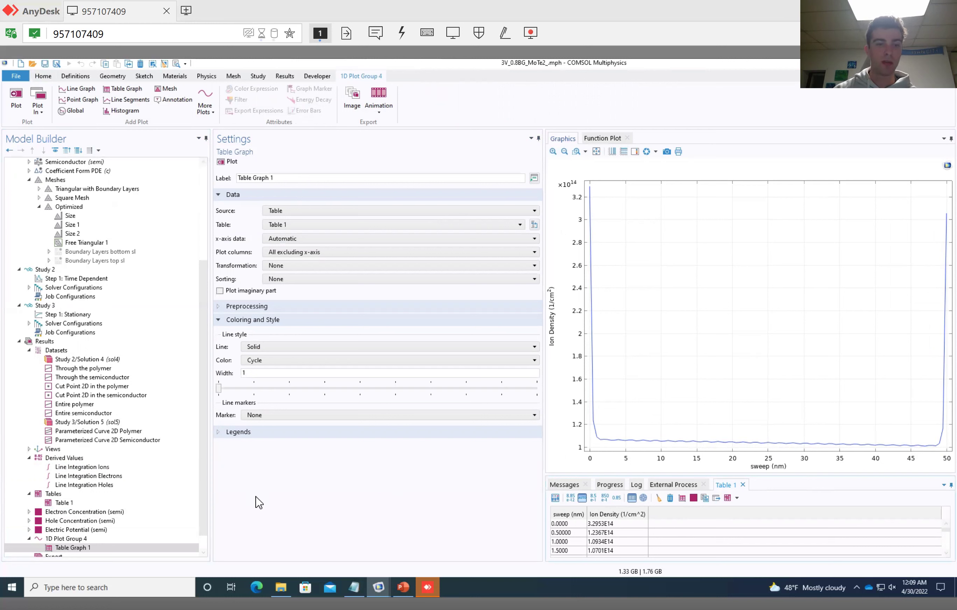
pyautogui.scroll(-1, 128, 476)
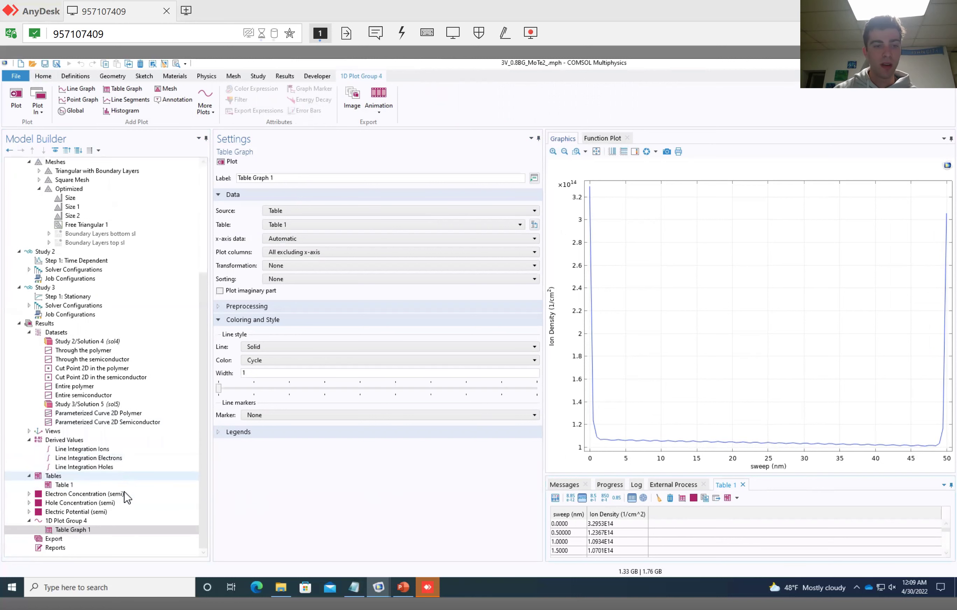
# Step: Add a table export node under Export with Table 1 as its source
pyautogui.rightClick(52, 539)
pyautogui.click(48, 540)
pyautogui.rightClick(52, 540)
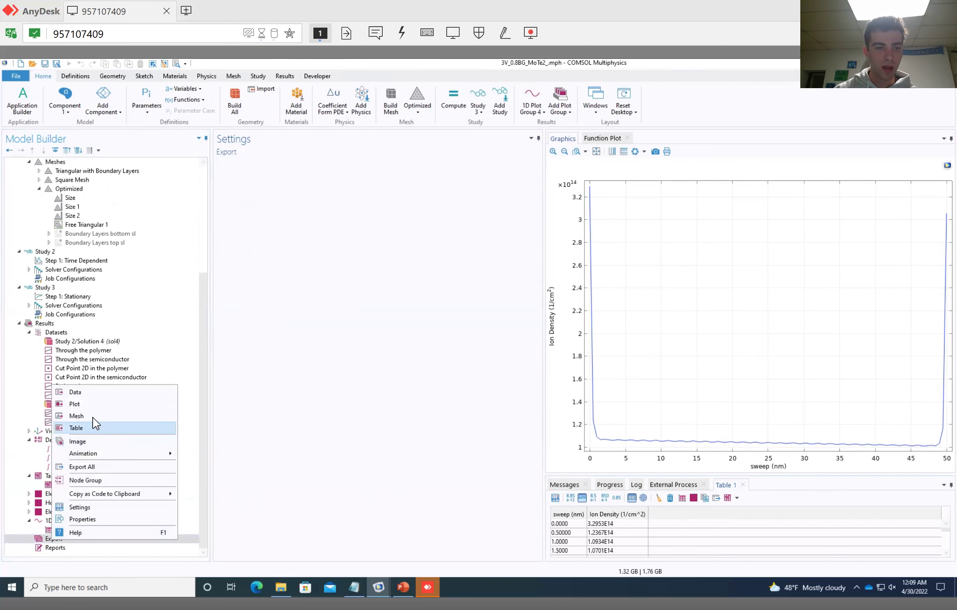
pyautogui.click(95, 426)
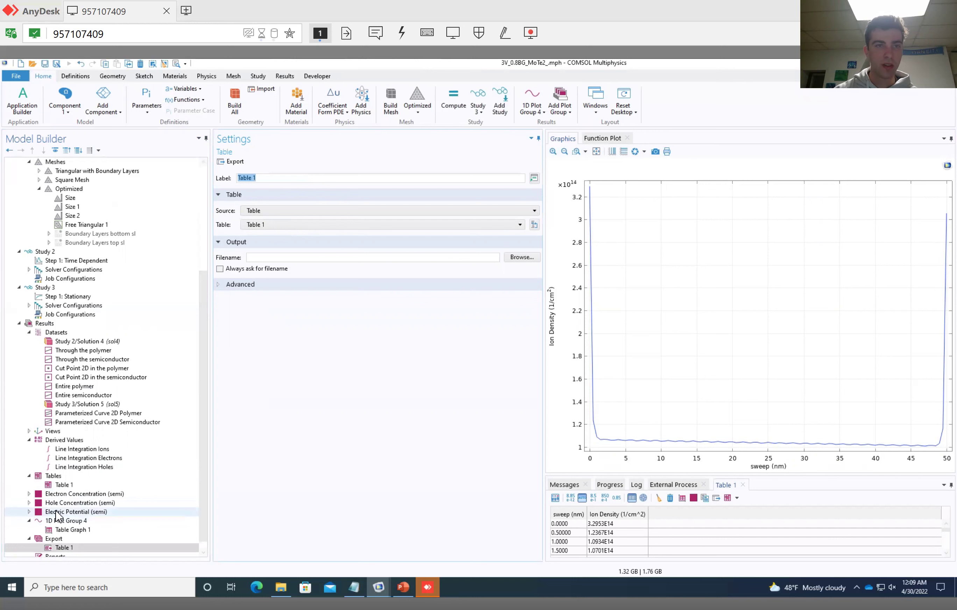
pyautogui.click(290, 77)
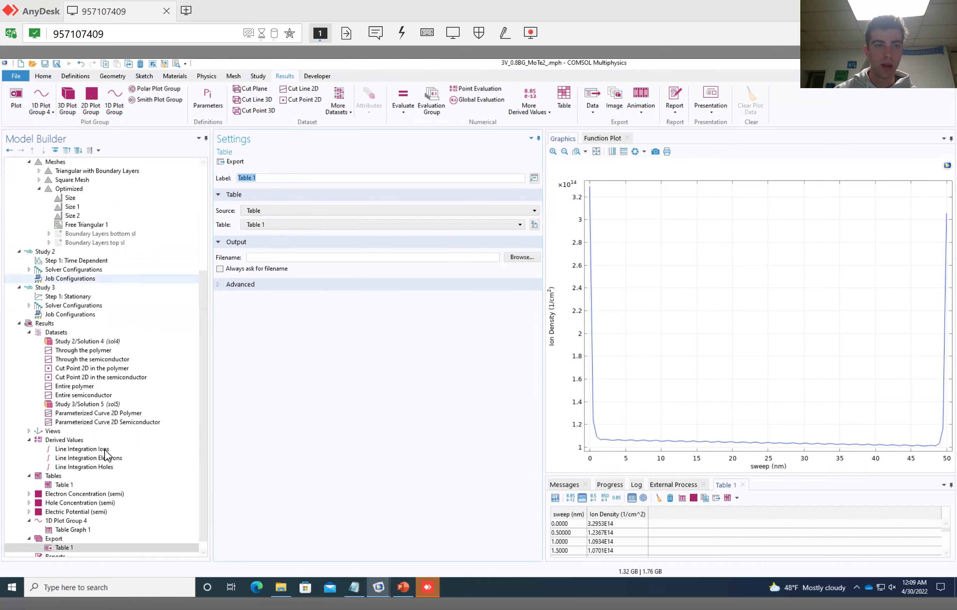
# Step: Switch to the Dynamic Capacitor.mph model and review the Net Ions Bottom and Net Ions Top graphs and the Ions plot group settings
pyautogui.click(378, 587)
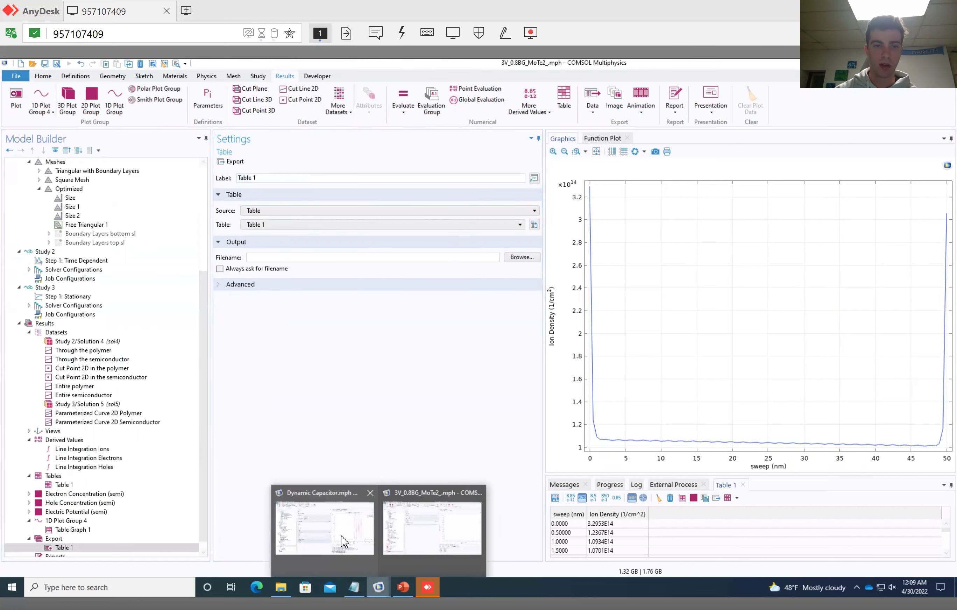
pyautogui.click(342, 540)
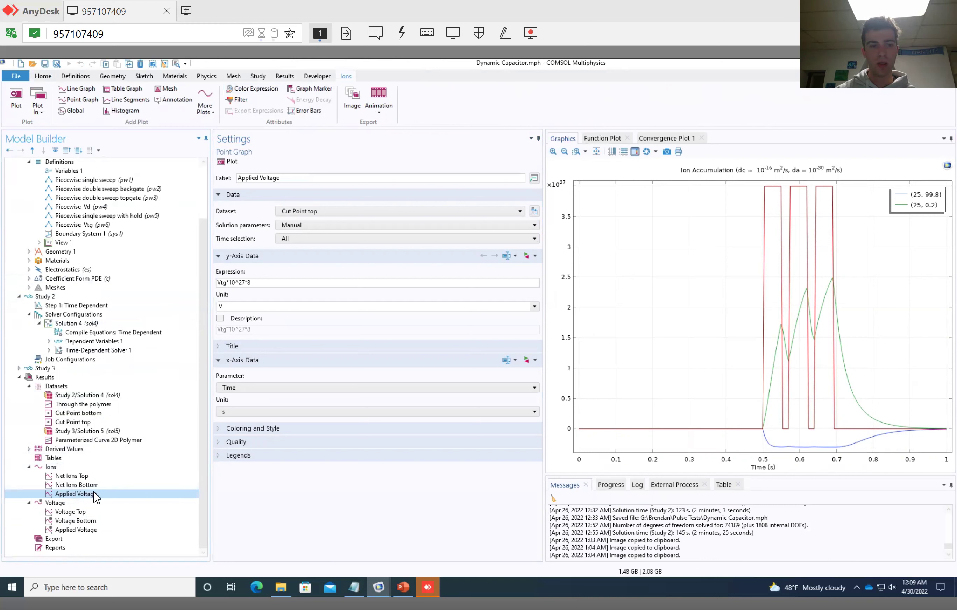
pyautogui.click(91, 485)
pyautogui.click(61, 476)
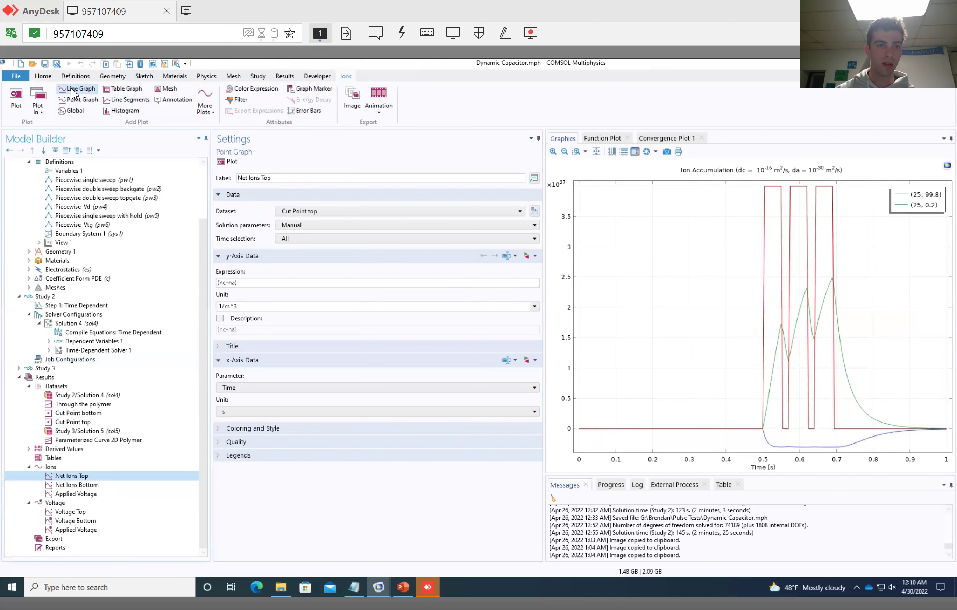
pyautogui.click(81, 466)
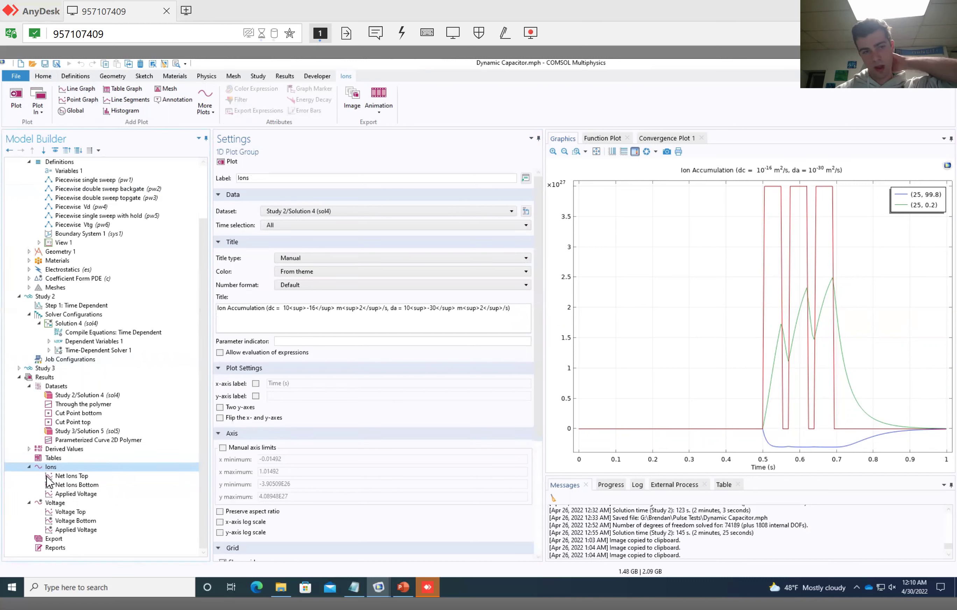
# Step: Review the individual Ions point graphs again and check the time selection options available for Net Ions Top
pyautogui.click(70, 485)
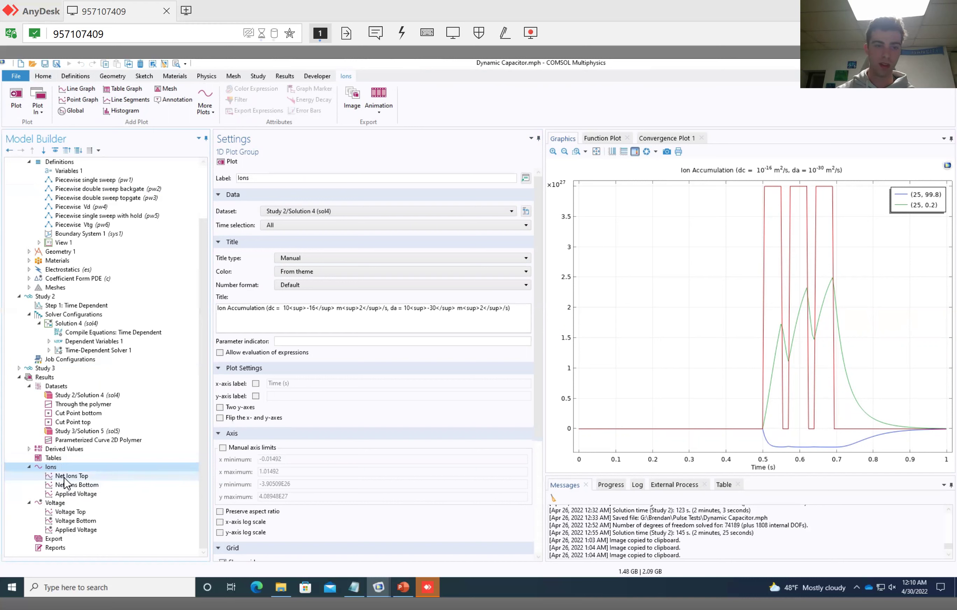
pyautogui.click(74, 494)
pyautogui.click(66, 476)
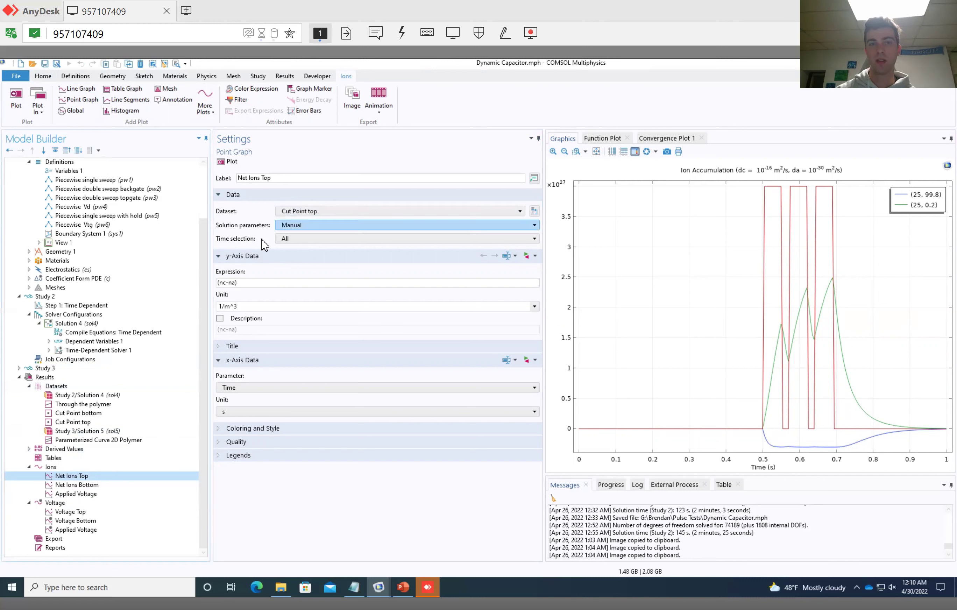
pyautogui.click(309, 240)
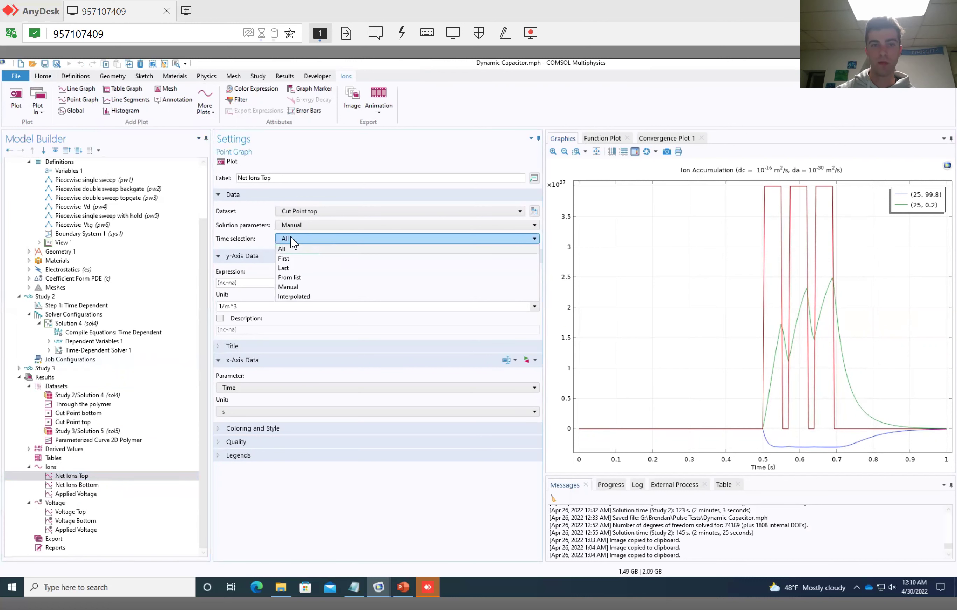
pyautogui.click(250, 247)
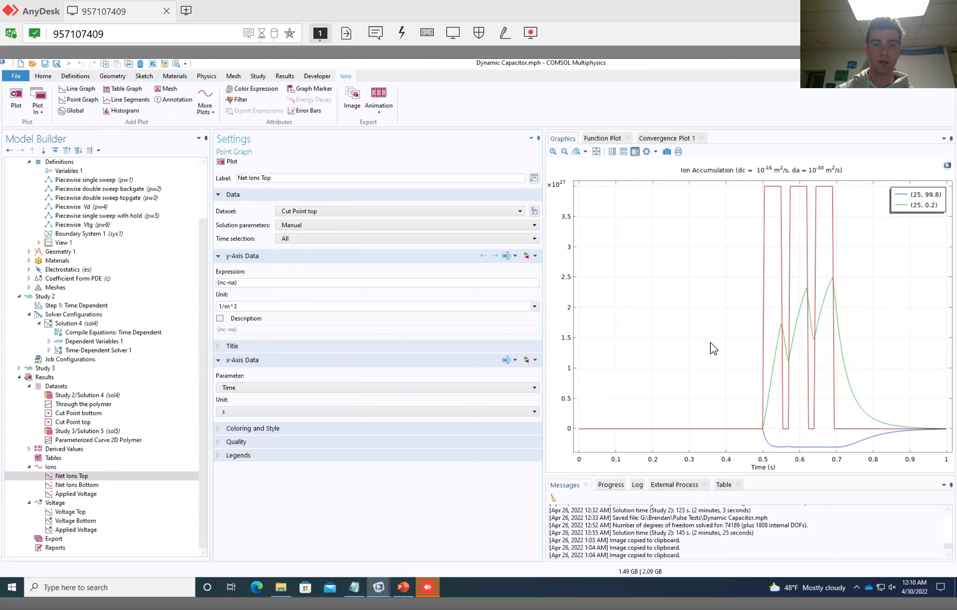
# Step: Examine the Ions plot group's manual title and its superscript markup for the dc and da values
pyautogui.click(49, 466)
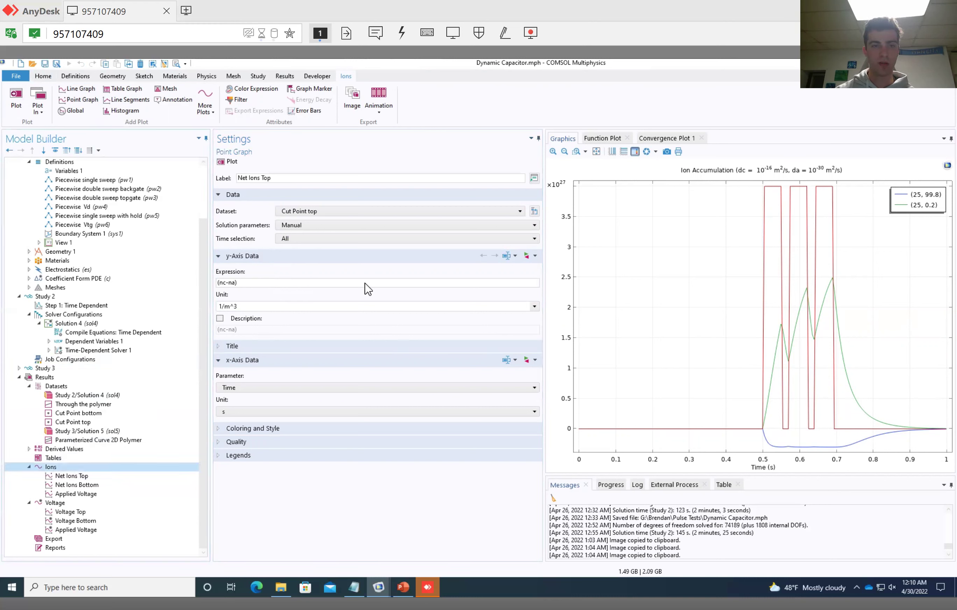
pyautogui.moveTo(237, 308); pyautogui.dragTo(453, 310)
pyautogui.moveTo(489, 308); pyautogui.dragTo(492, 308)
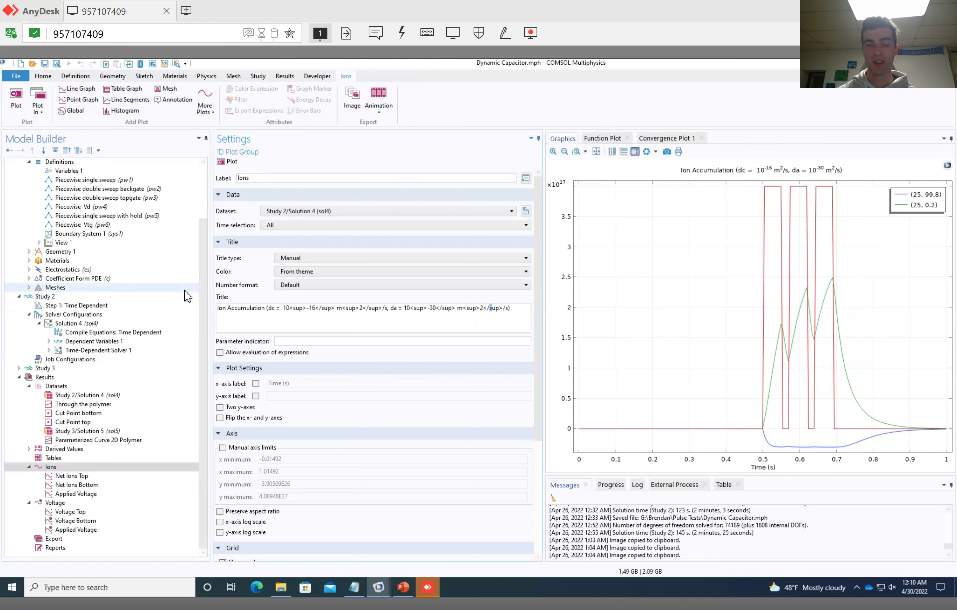
pyautogui.scroll(3, 121, 318)
pyautogui.scroll(-3, 121, 318)
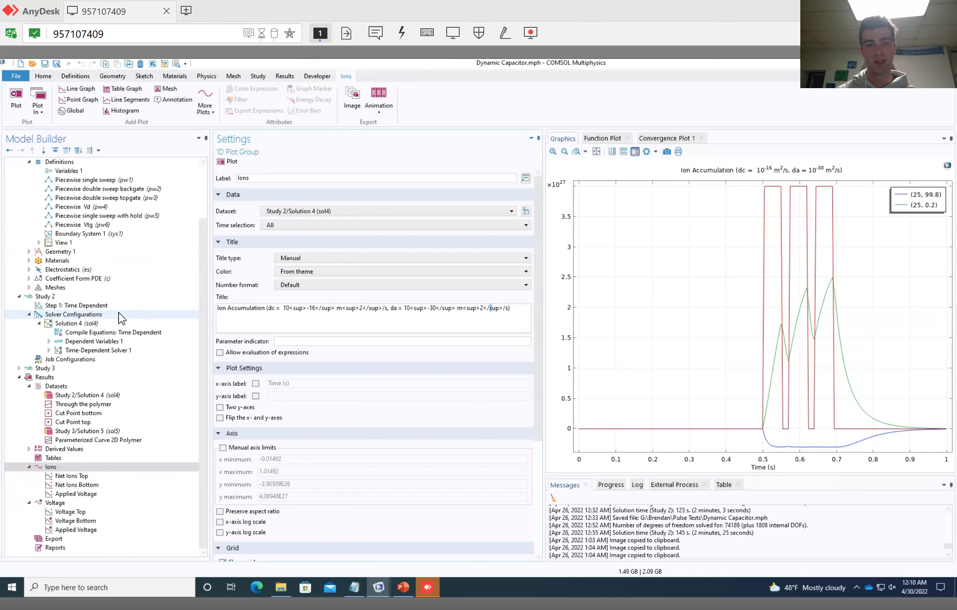